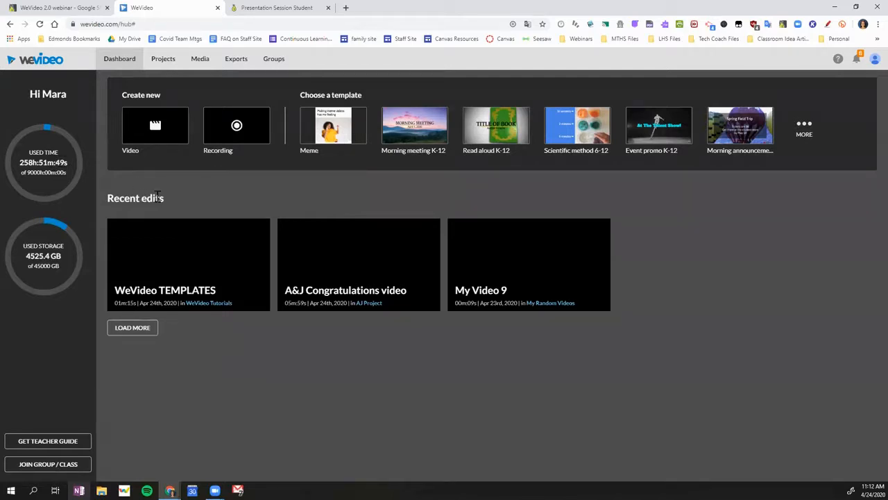
# - Go to the projects list and start creating a new project
pyautogui.moveTo(548, 264)
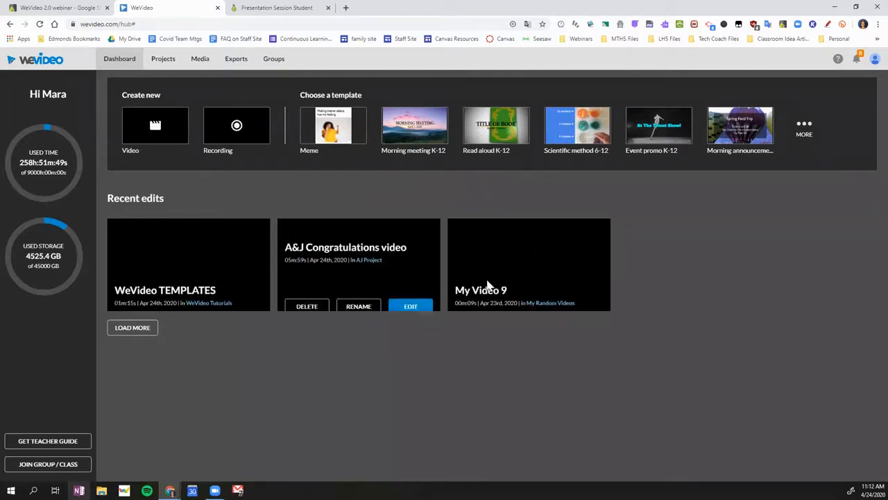
pyautogui.moveTo(515, 255)
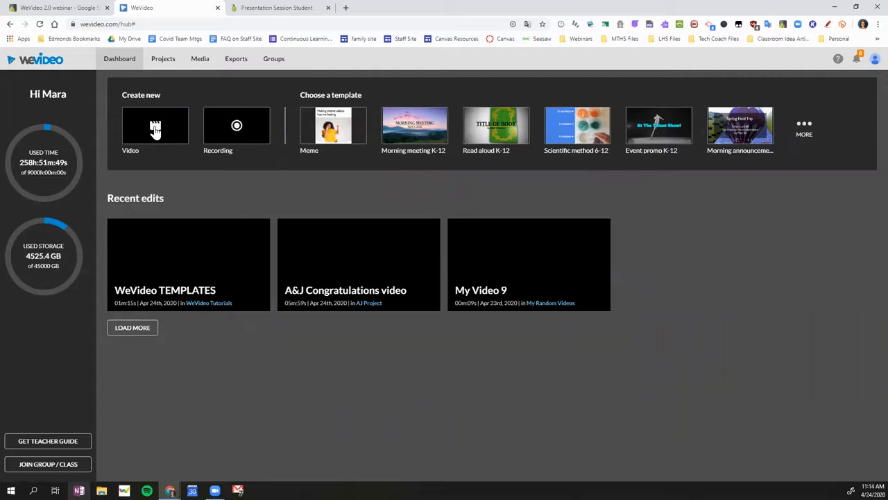
pyautogui.click(164, 61)
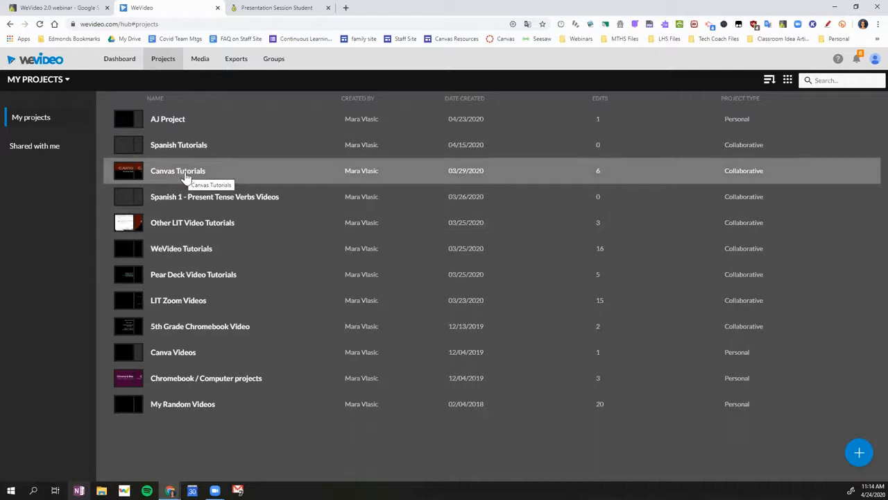
pyautogui.moveTo(868, 459)
pyautogui.click(858, 459)
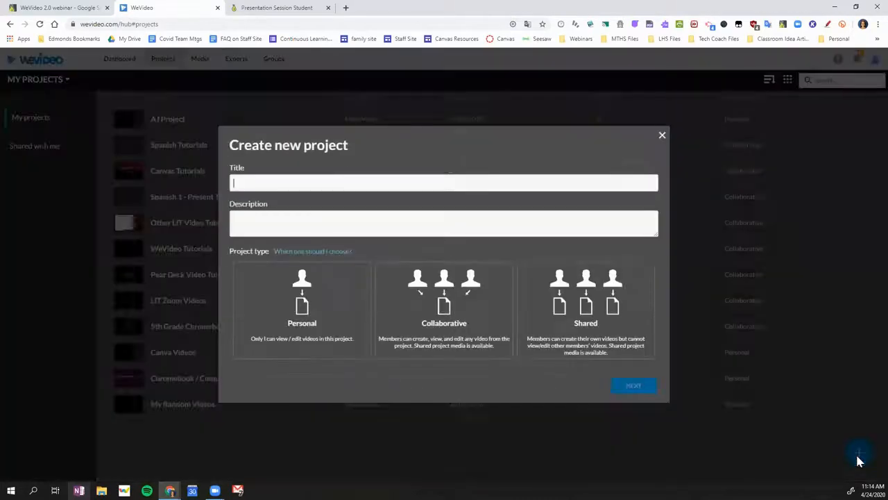
# - Enter "WeVideo 2.0 Tutorials" as the title of the new project
pyautogui.click(331, 182)
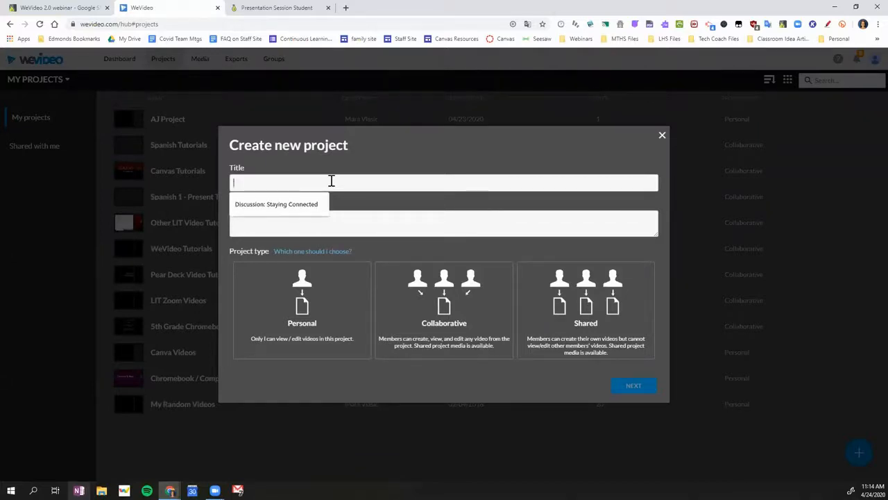
pyautogui.write('E')
pyautogui.press('BackSpace')
pyautogui.write('WeVide')
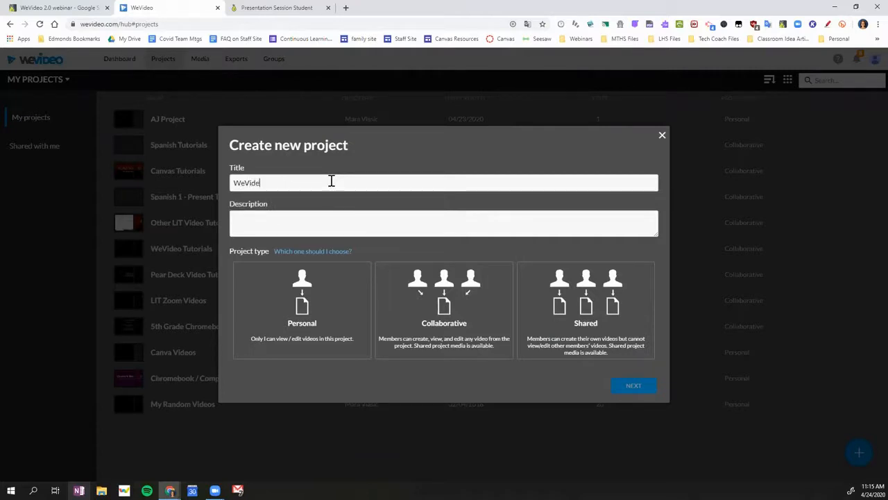
pyautogui.write('o 2.0 Pro')
pyautogui.press('BackSpace')
pyautogui.press('BackSpace')
pyautogui.press('BackSpace')
pyautogui.write('Tutorials')
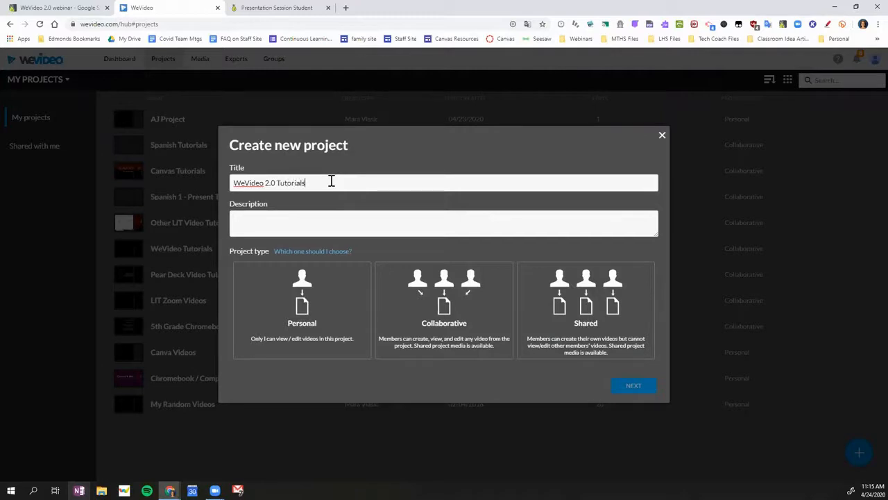
# - Leave the description empty, set the project type to Collaborative and continue to adding members
pyautogui.click(318, 218)
pyautogui.click(303, 285)
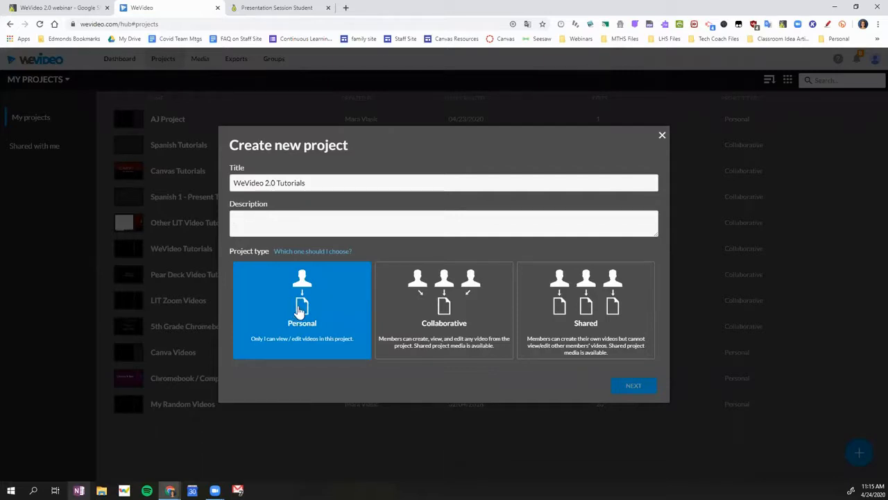
pyautogui.click(510, 295)
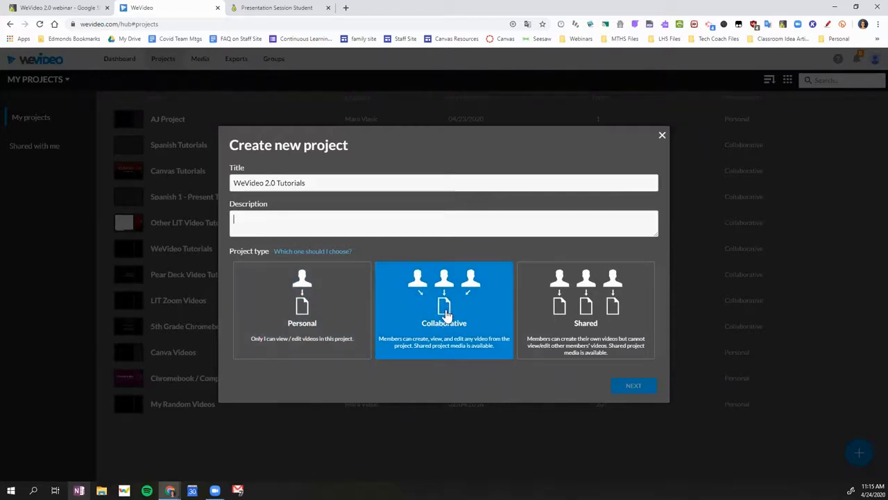
pyautogui.click(579, 343)
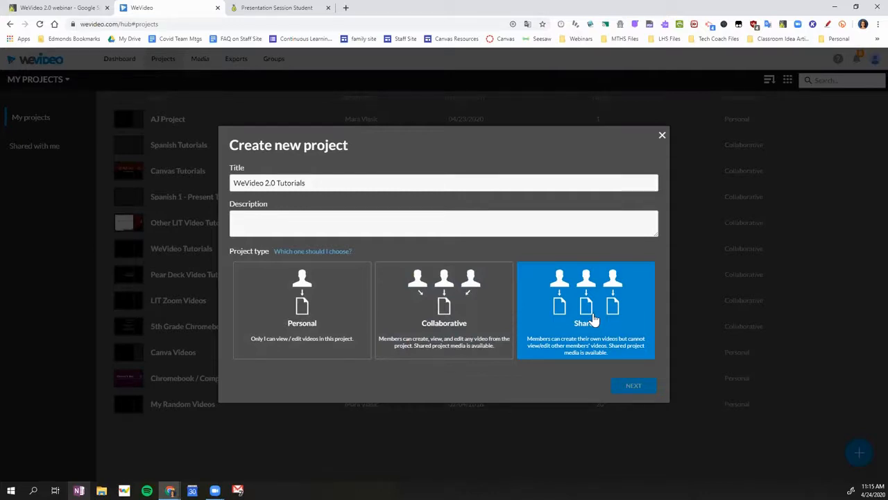
pyautogui.click(446, 305)
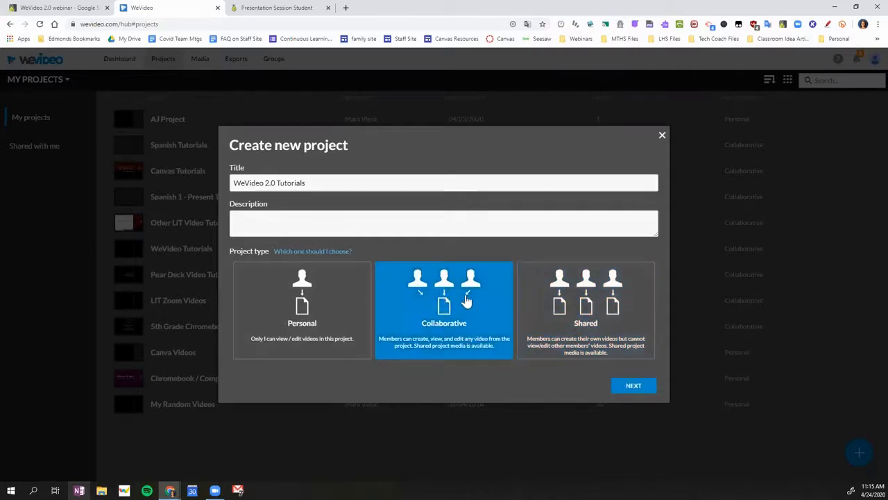
pyautogui.click(634, 387)
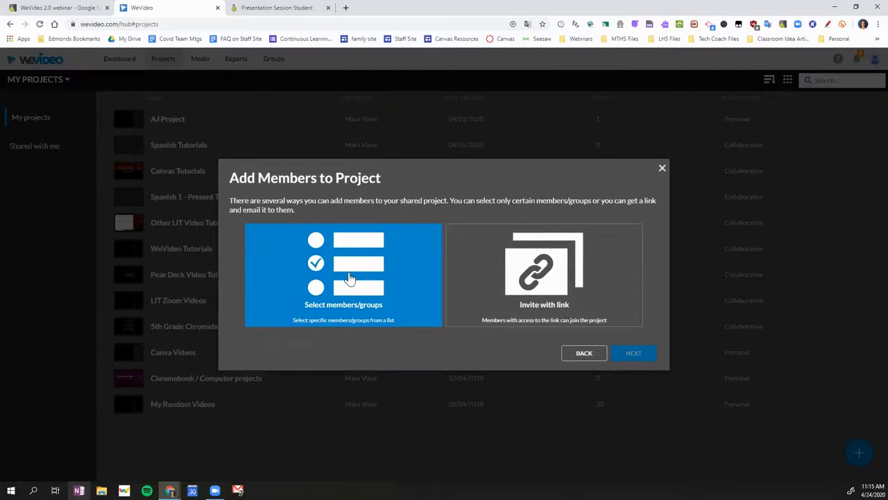
# - Choose inviting members with a link, skip adding media and finish creating the project
pyautogui.click(552, 276)
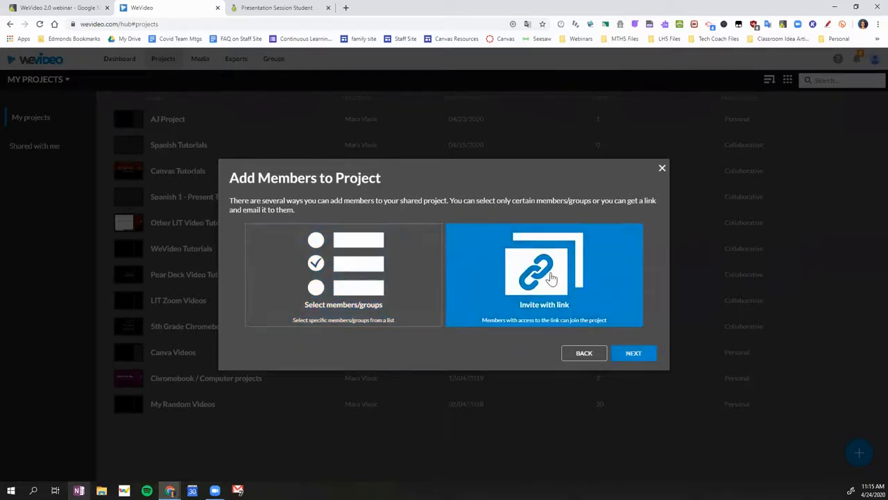
pyautogui.click(632, 355)
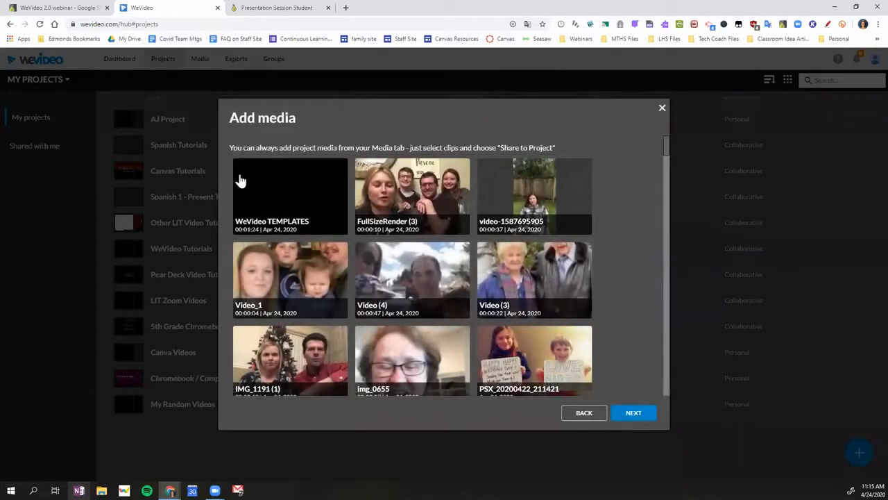
pyautogui.scroll(-6, 540, 330)
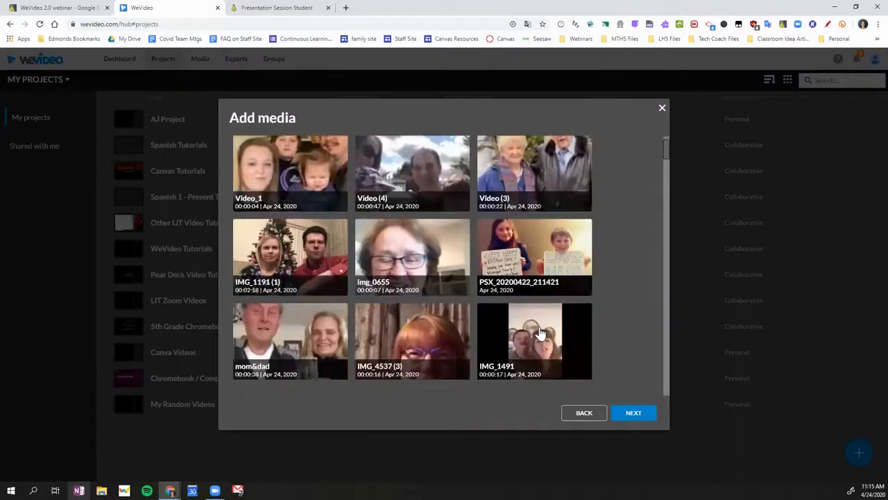
pyautogui.scroll(4, 540, 316)
pyautogui.scroll(3, 540, 316)
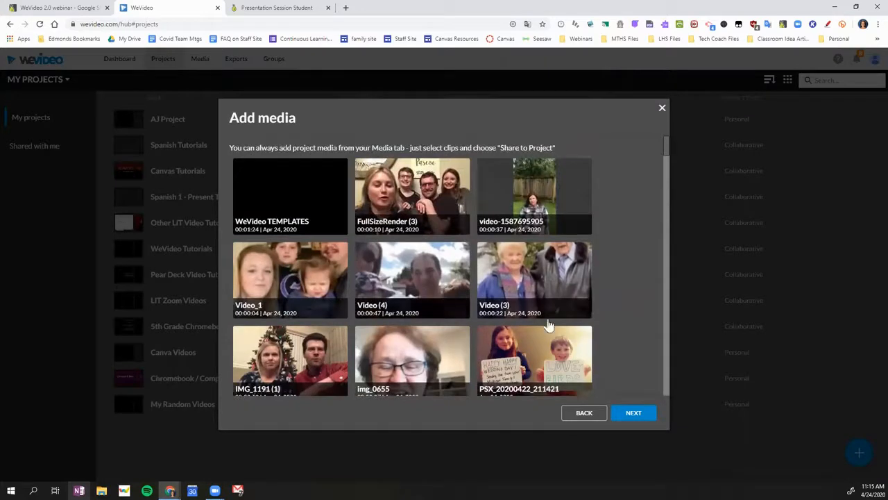
pyautogui.click(634, 414)
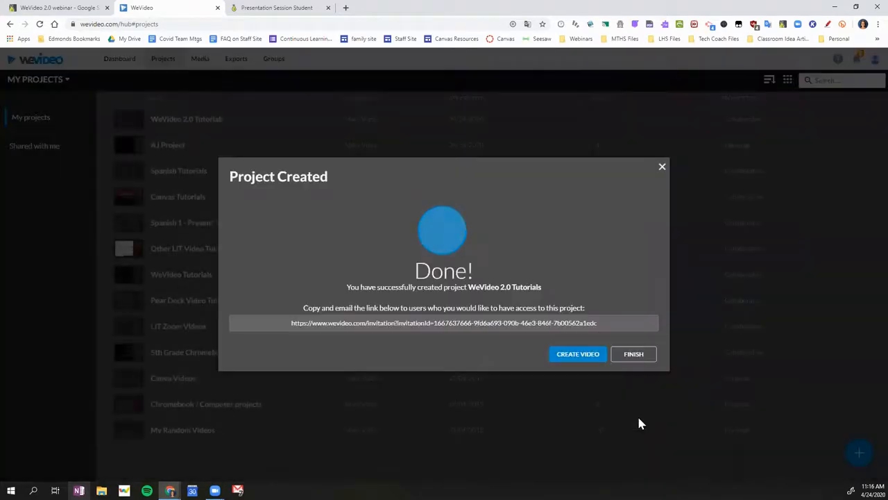
pyautogui.click(638, 358)
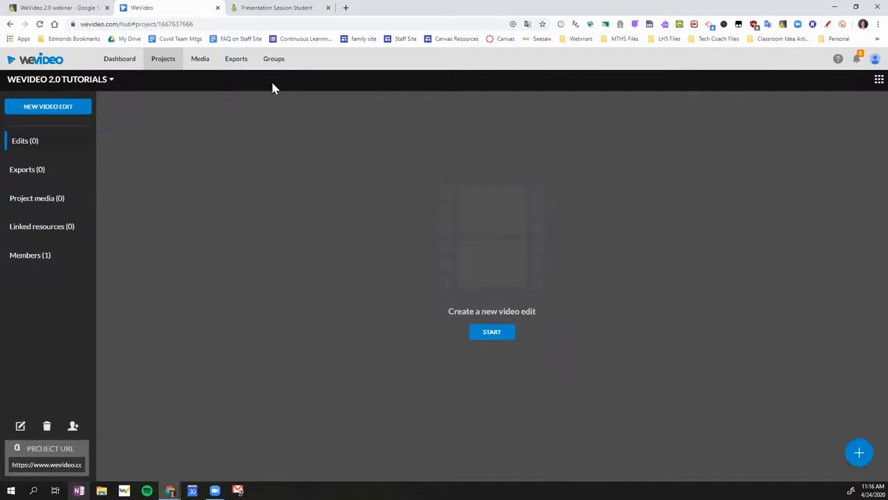
# - Open the WeVideo 2.0 Tutorials project from the projects list and start a blank edit in it
pyautogui.click(165, 61)
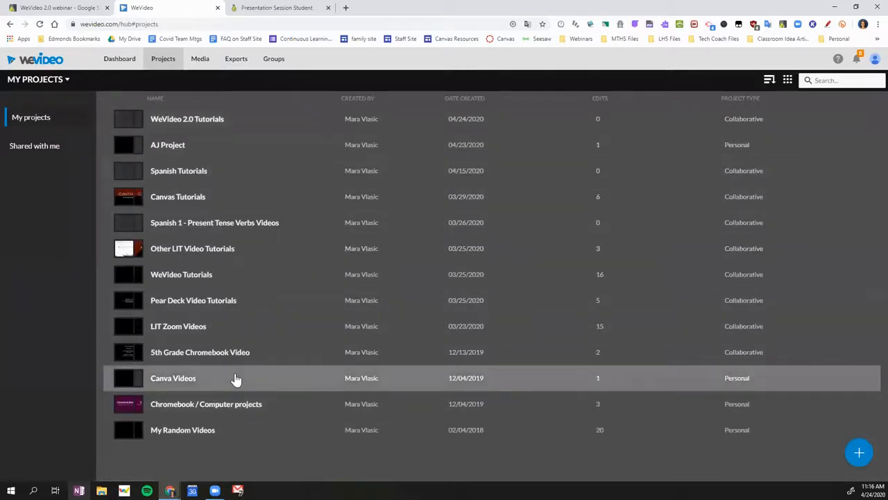
pyautogui.click(197, 124)
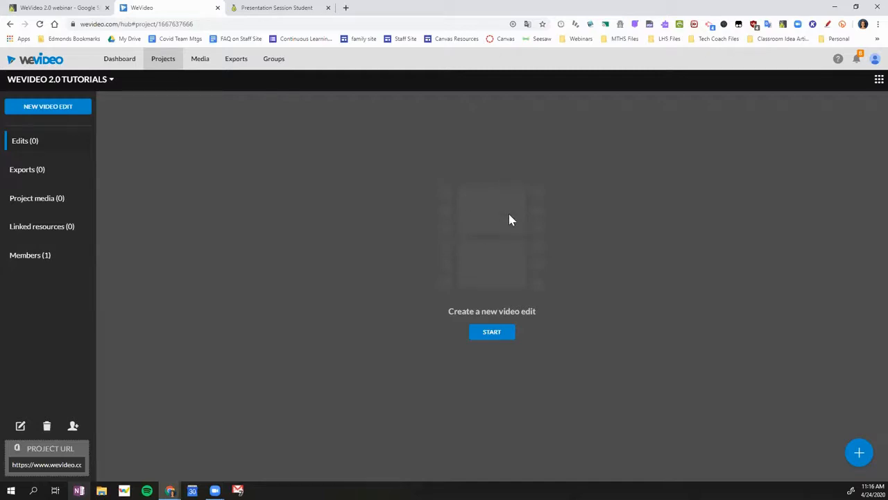
pyautogui.click(491, 333)
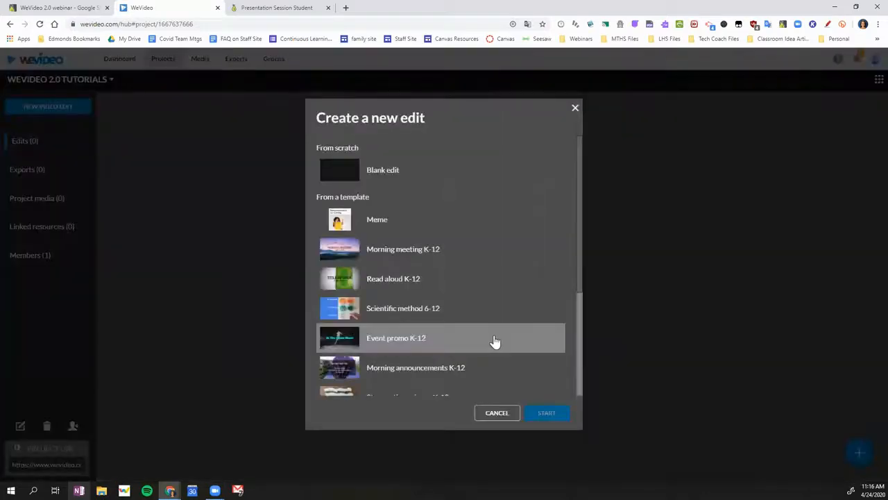
pyautogui.click(344, 174)
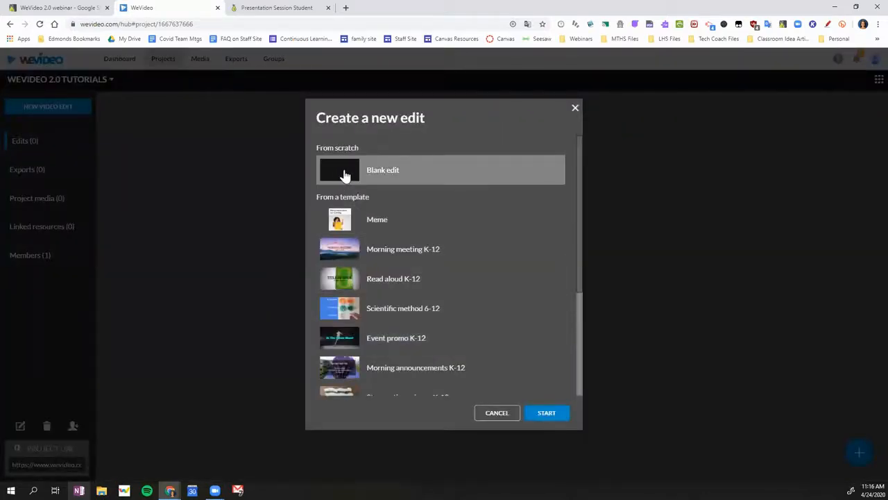
pyautogui.click(547, 416)
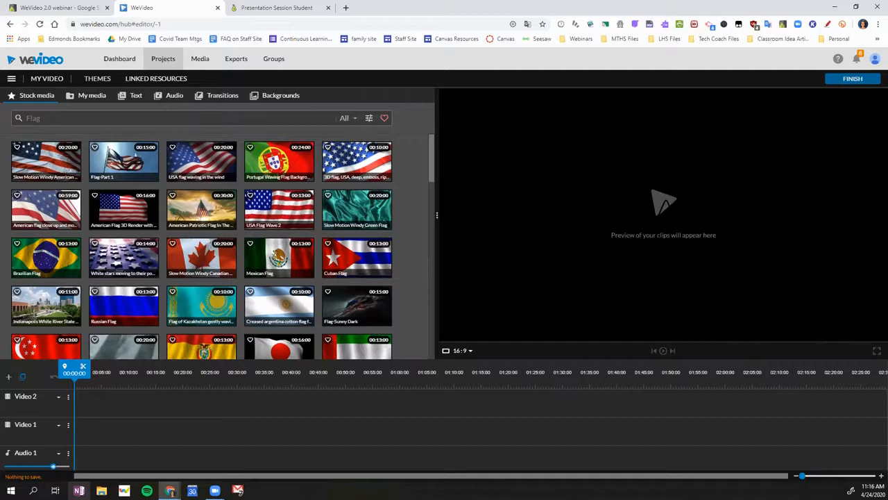
# - Leave the editor, reopen the WeVideo 2.0 Tutorials project and select its project URL
pyautogui.click(163, 61)
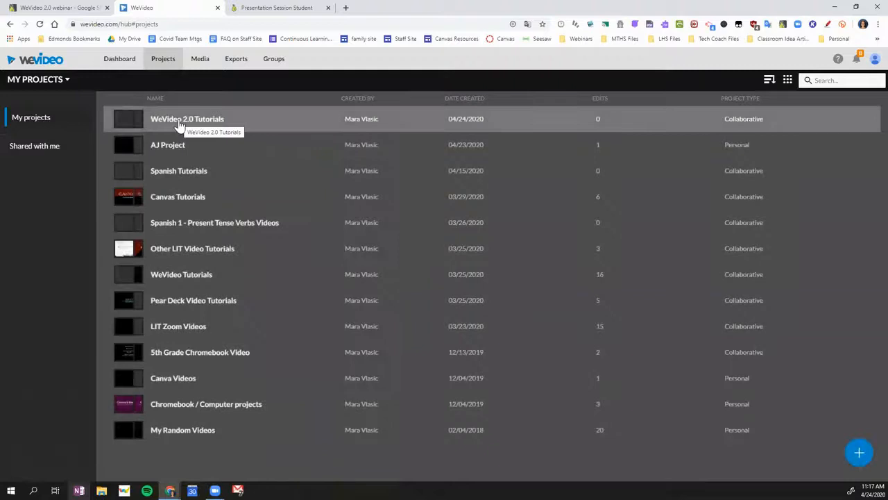
pyautogui.click(179, 125)
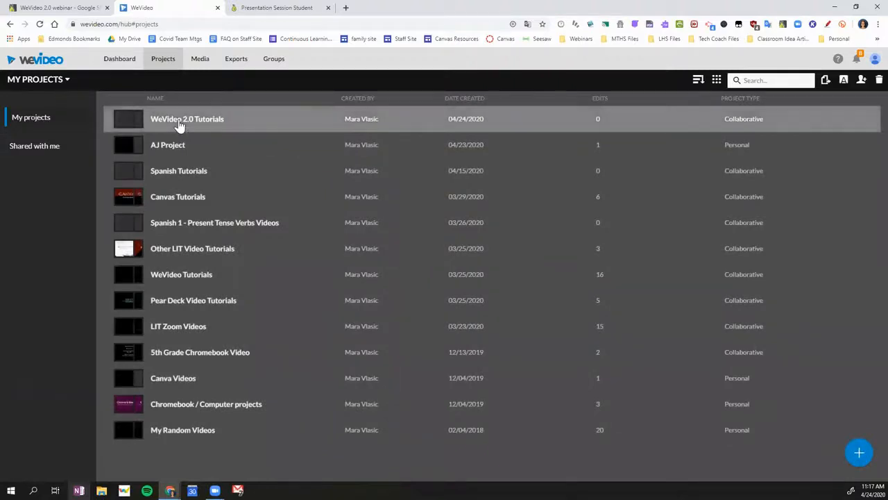
pyautogui.doubleClick(182, 124)
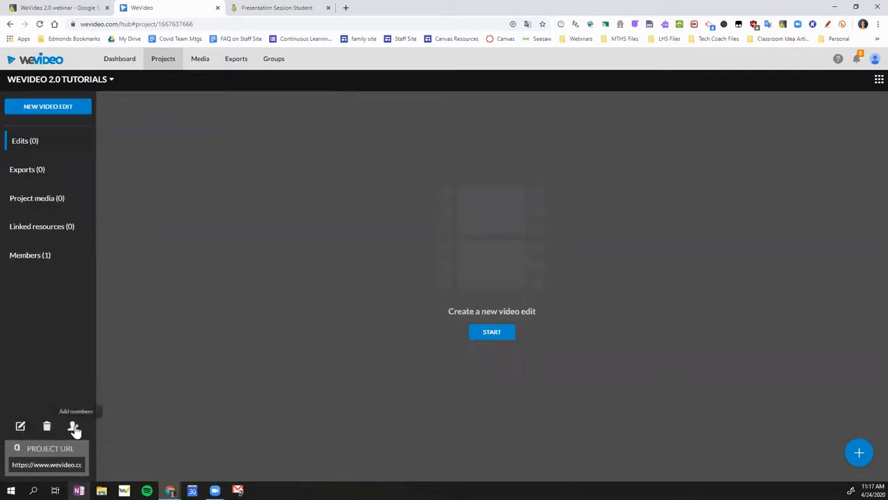
pyautogui.click(57, 466)
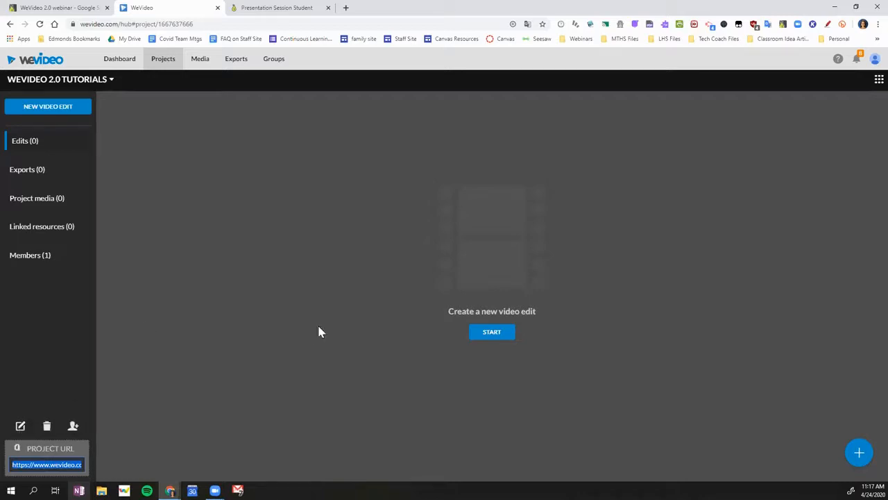
# - Start a new video edit from scratch in the project, using the Blank edit option
pyautogui.click(493, 332)
pyautogui.click(394, 175)
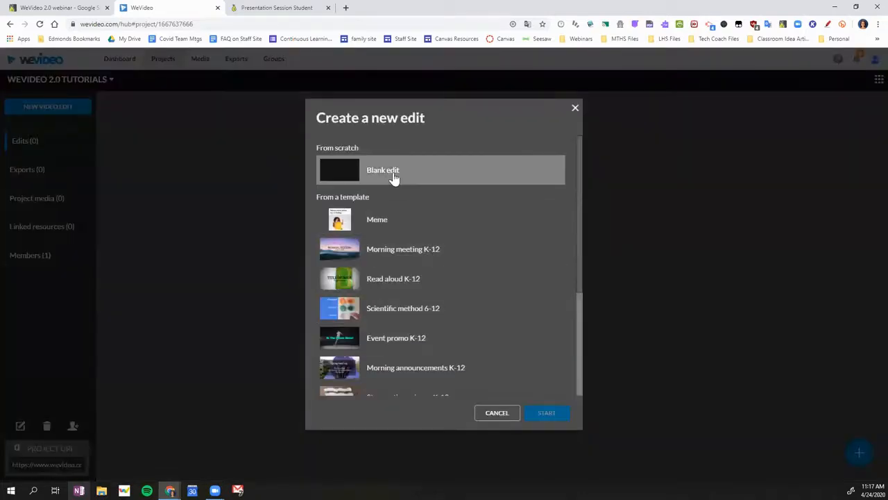
pyautogui.click(560, 415)
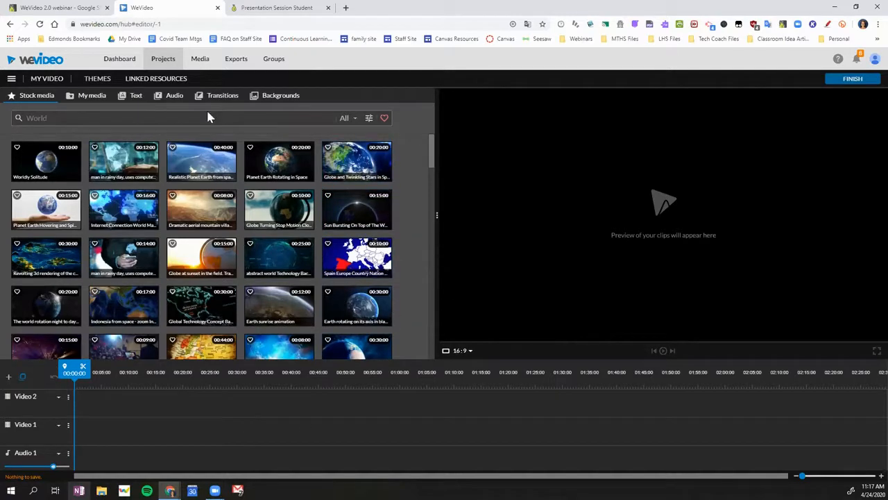
# - Switch the editor to Storyboard mode and back to Timeline mode
pyautogui.click(11, 78)
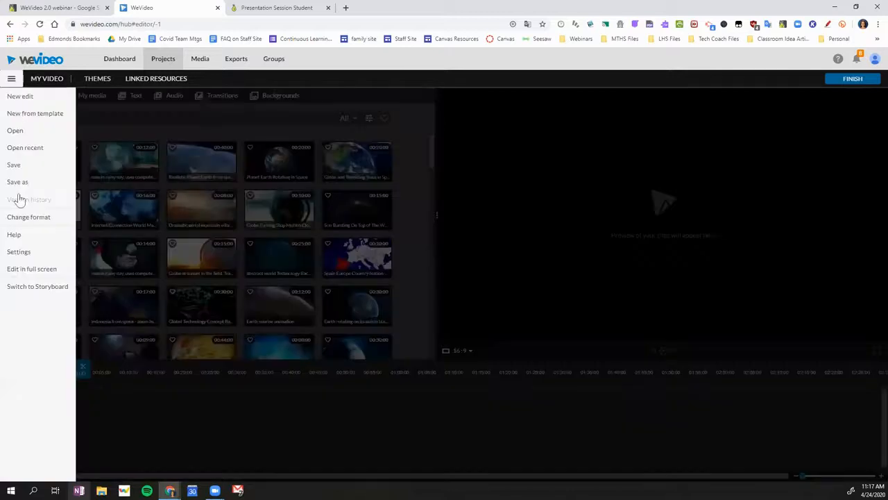
pyautogui.click(28, 290)
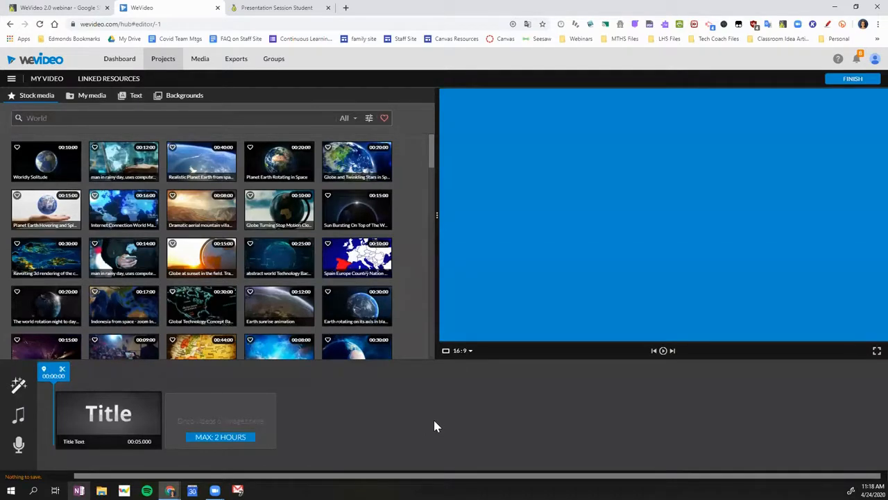
pyautogui.click(12, 79)
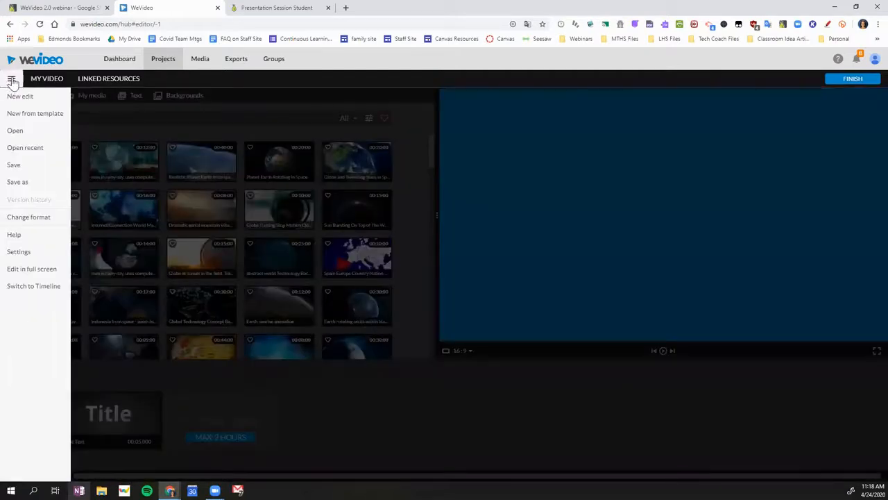
pyautogui.click(44, 291)
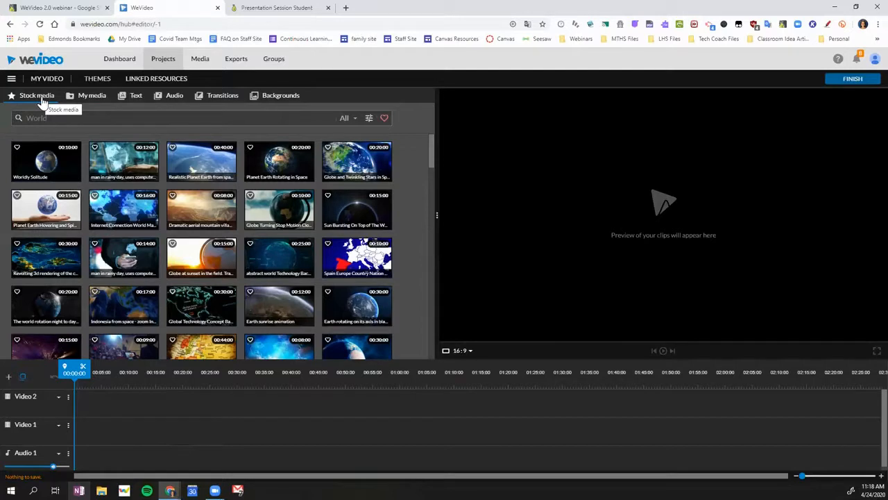
# - Examine the recording source options available for My media, then close them without recording
pyautogui.click(88, 100)
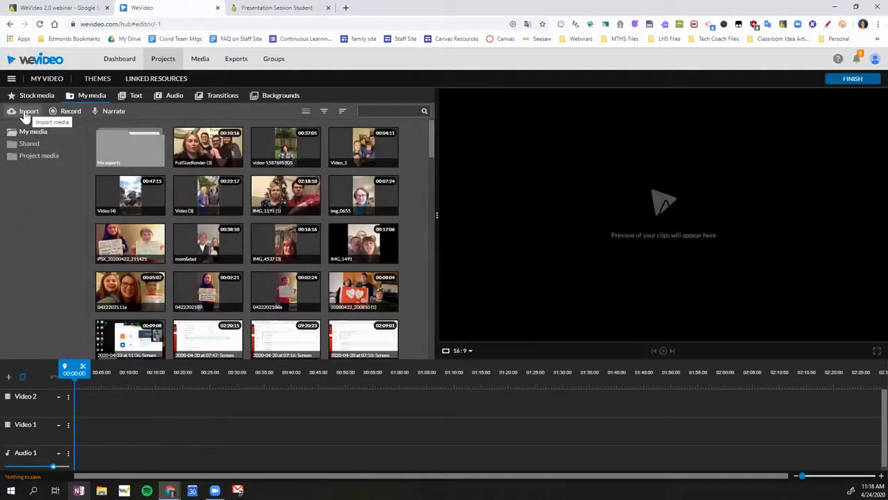
pyautogui.click(64, 113)
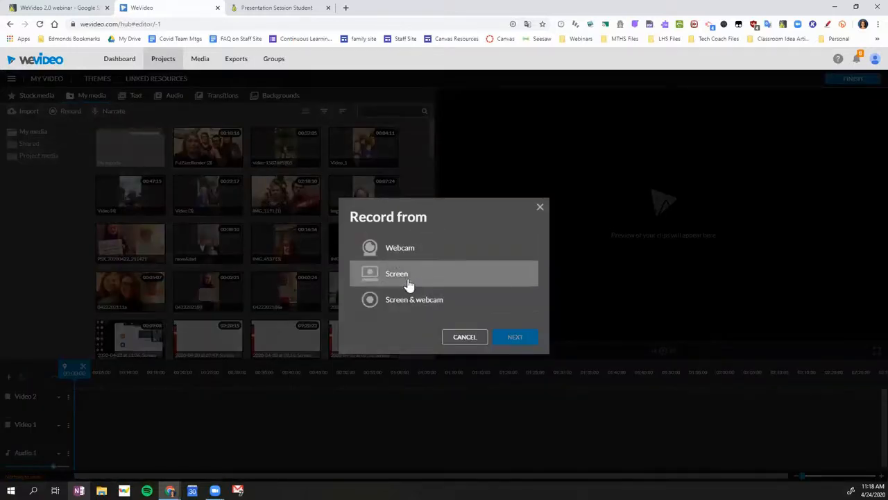
pyautogui.click(539, 207)
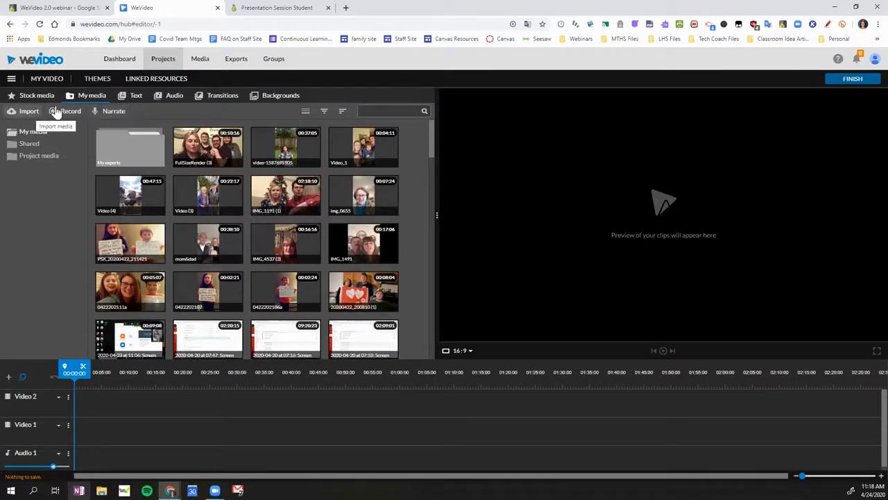
# - Browse the editor's text, audio, transition and background libraries
pyautogui.click(133, 98)
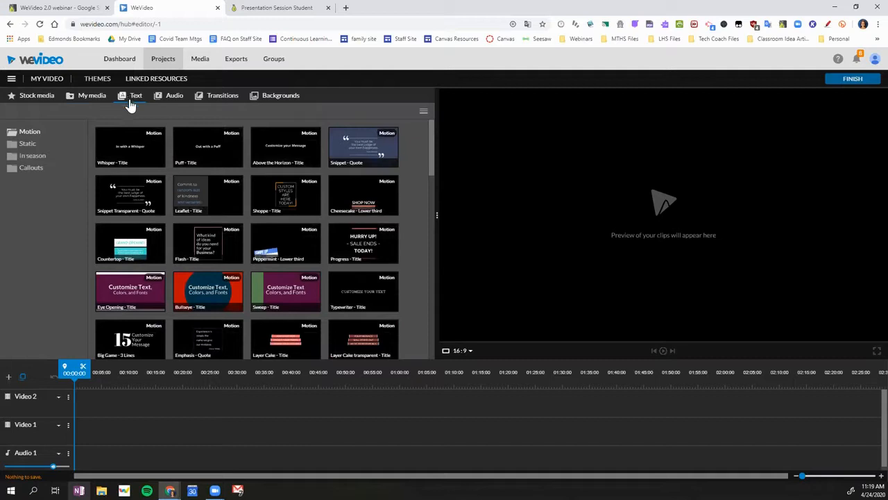
pyautogui.click(167, 101)
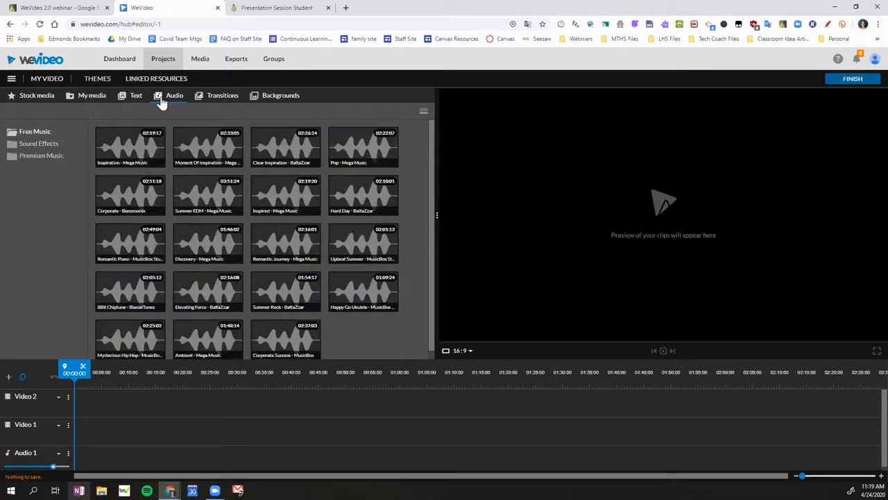
pyautogui.click(216, 103)
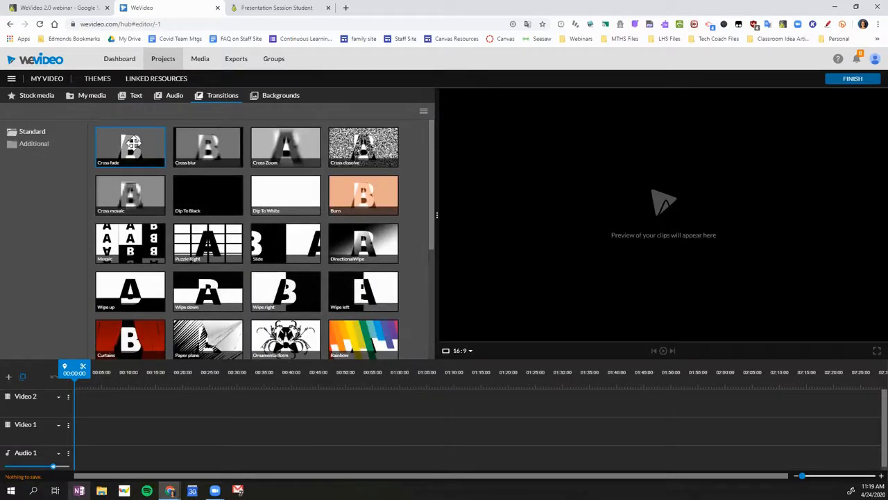
pyautogui.click(279, 97)
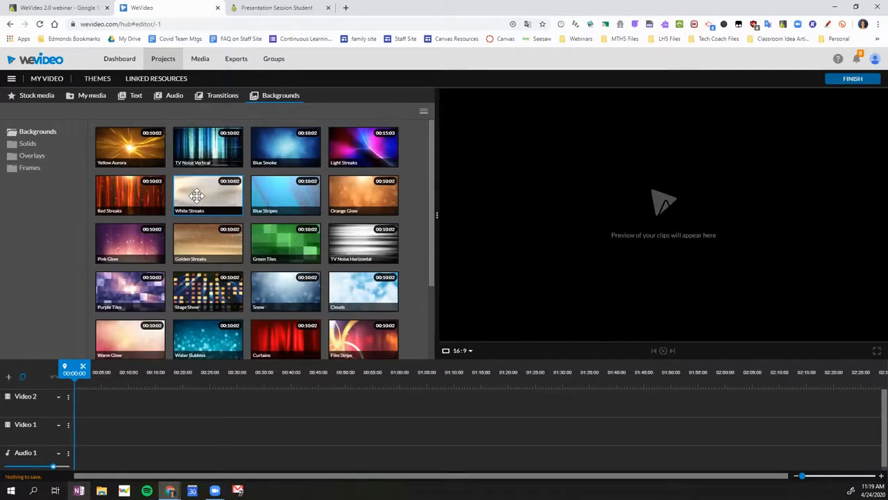
# - Place the stock clip Planet Earth Rotating in Space at the start of the Video 1 track
pyautogui.click(93, 96)
pyautogui.click(42, 95)
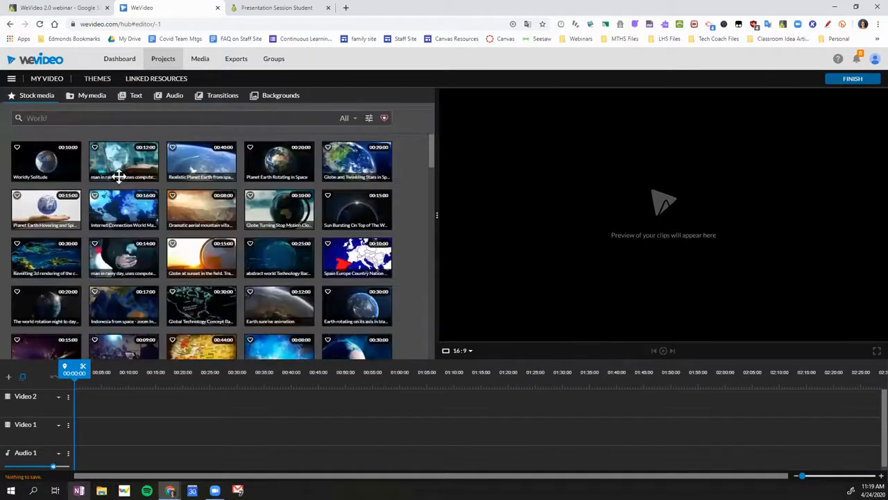
pyautogui.click(282, 159)
pyautogui.moveTo(274, 158); pyautogui.dragTo(85, 444)
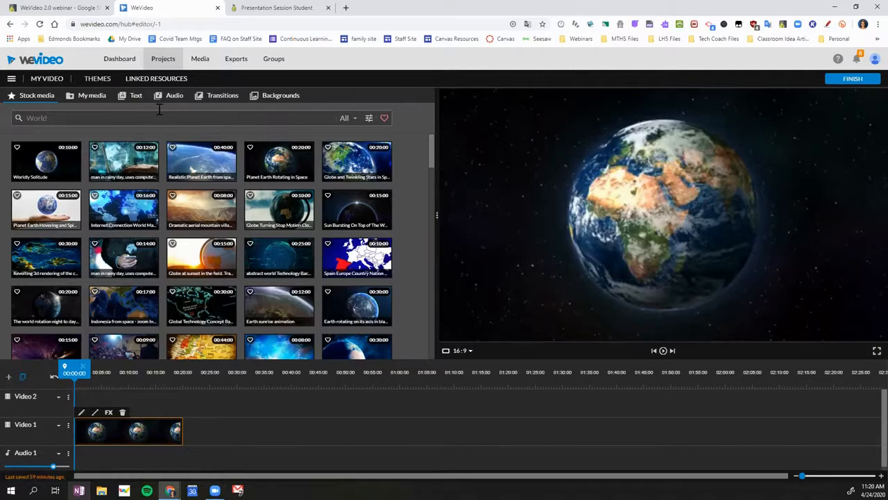
# - Insert the Puff - Title motion text at the start of Video 1, ahead of the Earth clip
pyautogui.click(135, 99)
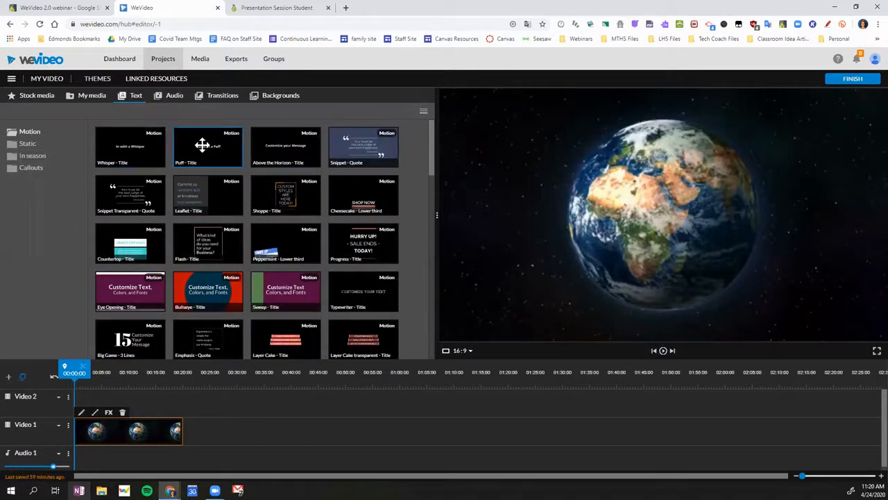
pyautogui.moveTo(205, 145); pyautogui.dragTo(95, 433)
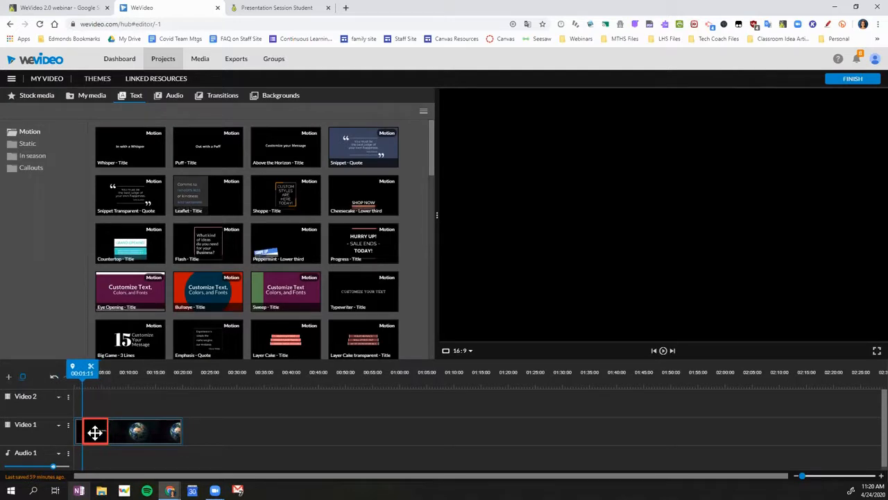
pyautogui.moveTo(95, 433); pyautogui.dragTo(87, 433)
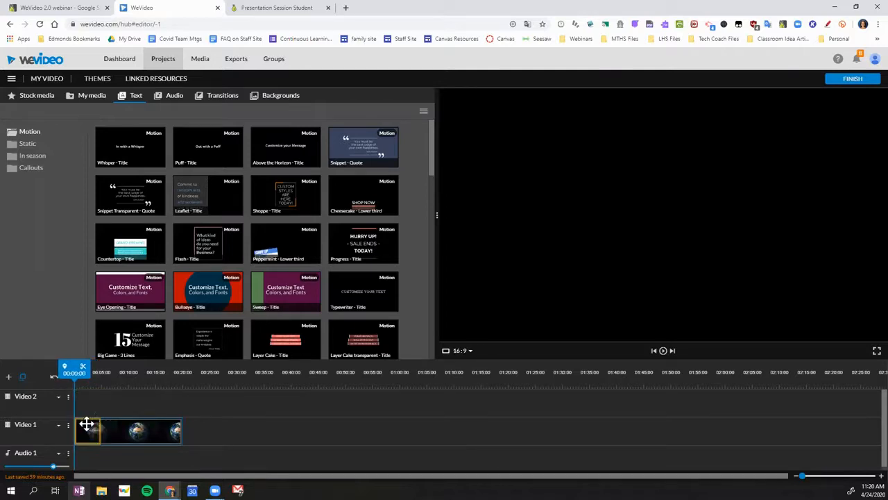
pyautogui.moveTo(84, 428); pyautogui.dragTo(107, 456)
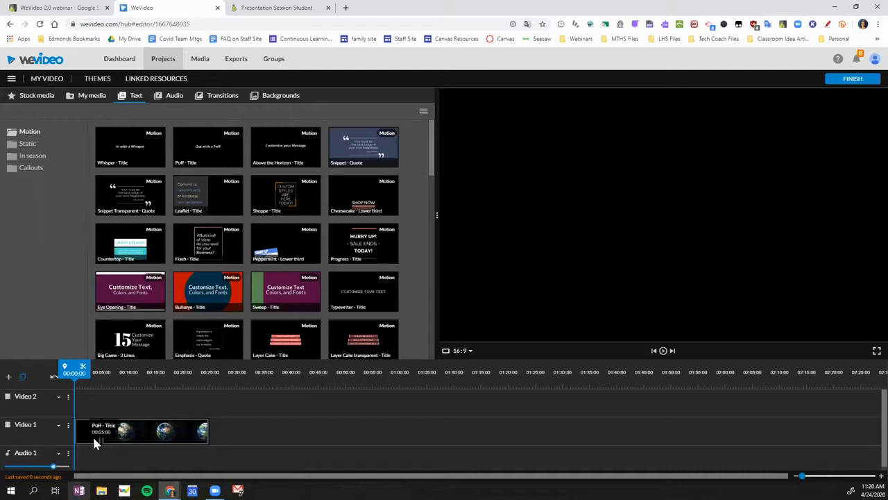
pyautogui.click(87, 429)
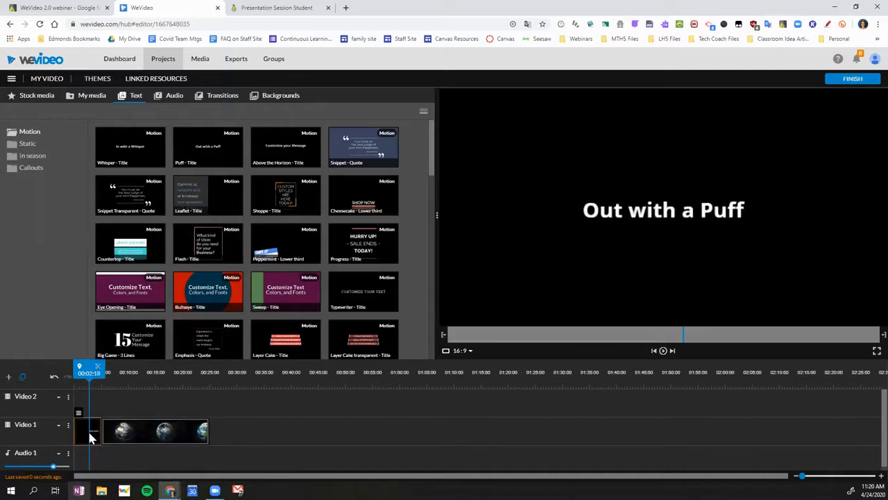
pyautogui.click(139, 434)
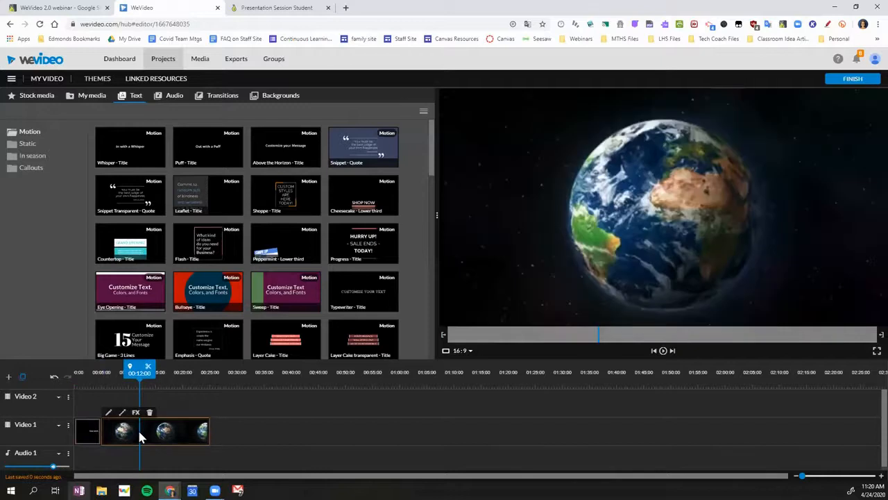
# - Add a Cross fade transition between the Puff title and the Earth clip on Video 1
pyautogui.click(214, 98)
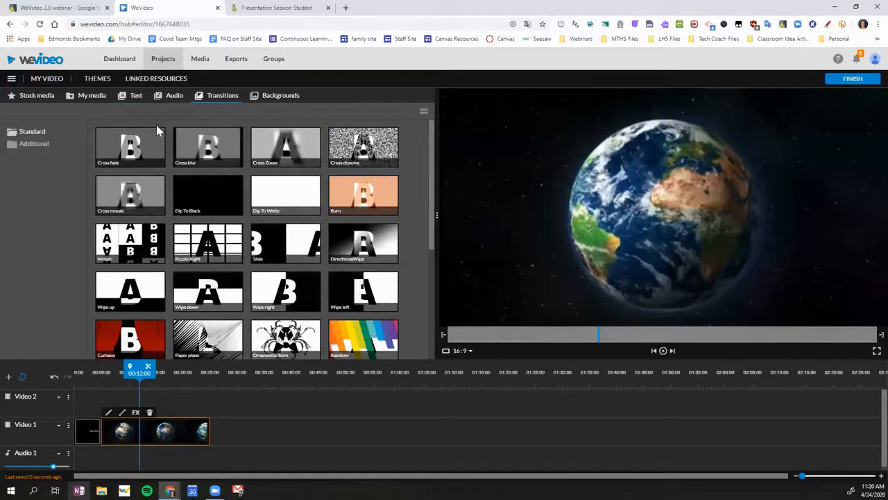
pyautogui.click(129, 147)
pyautogui.moveTo(129, 147); pyautogui.dragTo(112, 433)
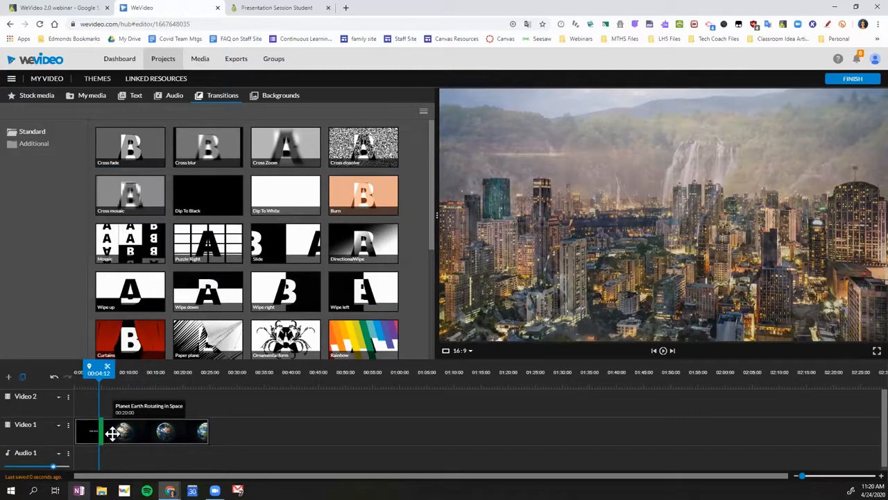
pyautogui.moveTo(111, 433)
pyautogui.mouseDown()
pyautogui.moveTo(136, 428)
pyautogui.moveTo(84, 432)
pyautogui.moveTo(220, 437)
pyautogui.moveTo(75, 432)
pyautogui.moveTo(164, 432)
pyautogui.moveTo(106, 433)
pyautogui.mouseUp()
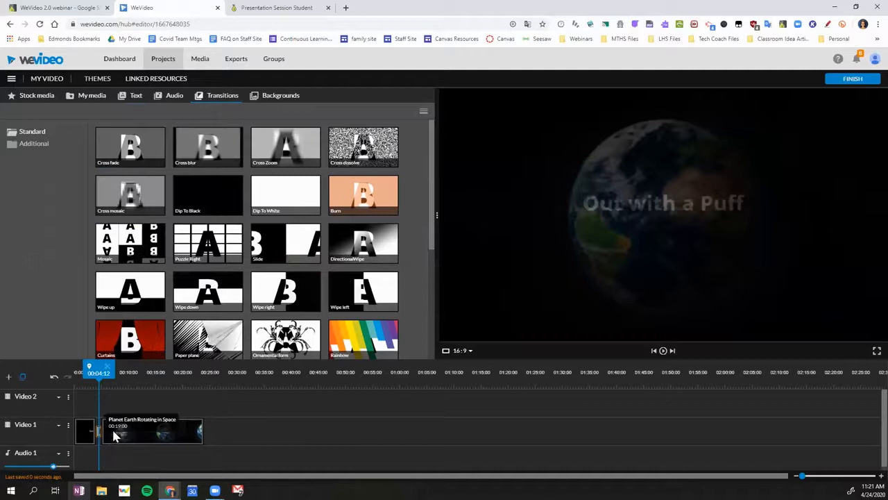
# - Play the timeline from the title through the cross fade into the Earth clip
pyautogui.click(81, 435)
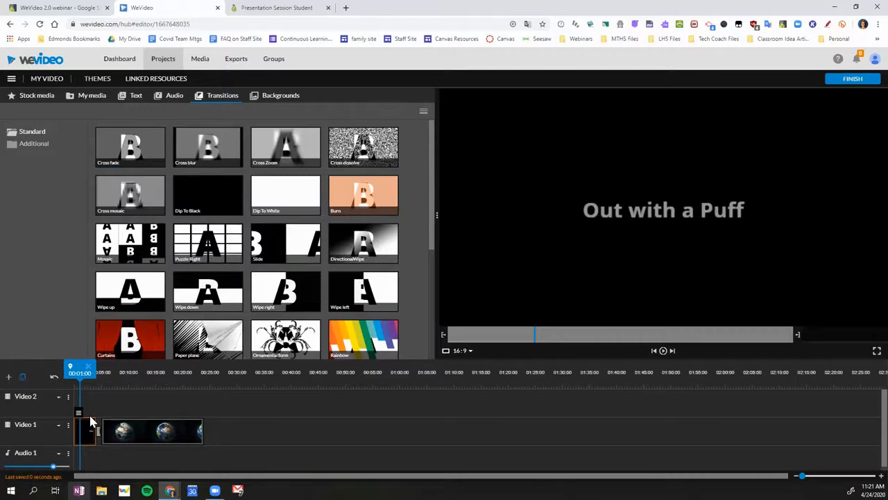
pyautogui.press('space')
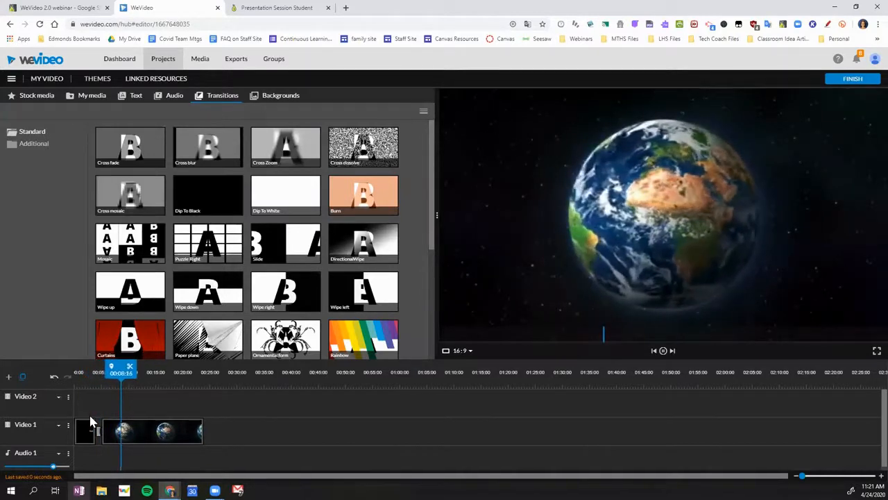
pyautogui.press('space')
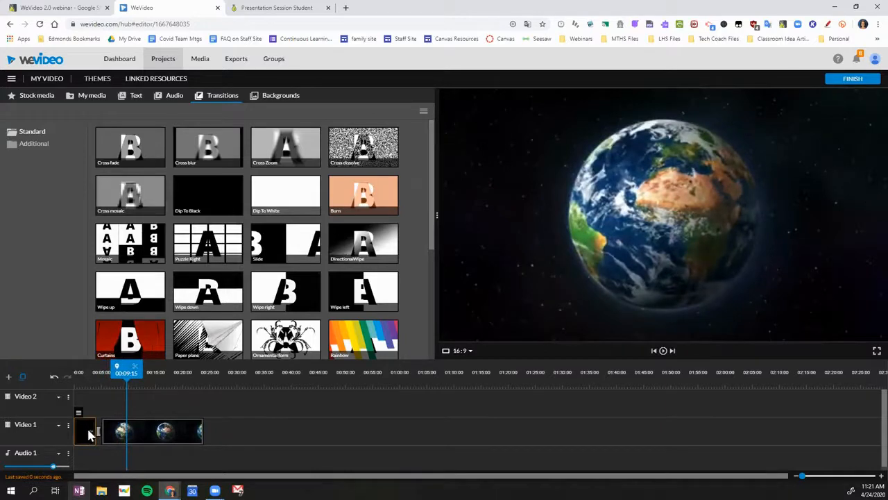
# - Change the Puff title's text to "change the title" and save the changes
pyautogui.doubleClick(85, 430)
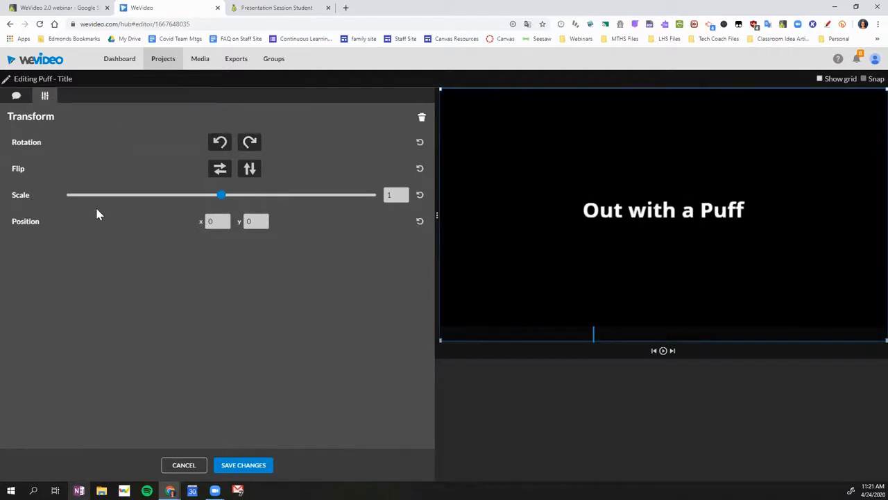
pyautogui.click(14, 99)
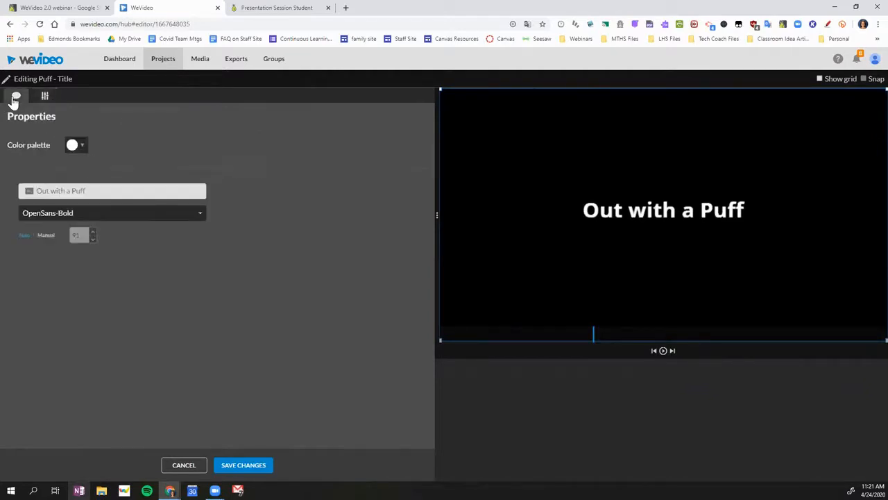
pyautogui.click(69, 193)
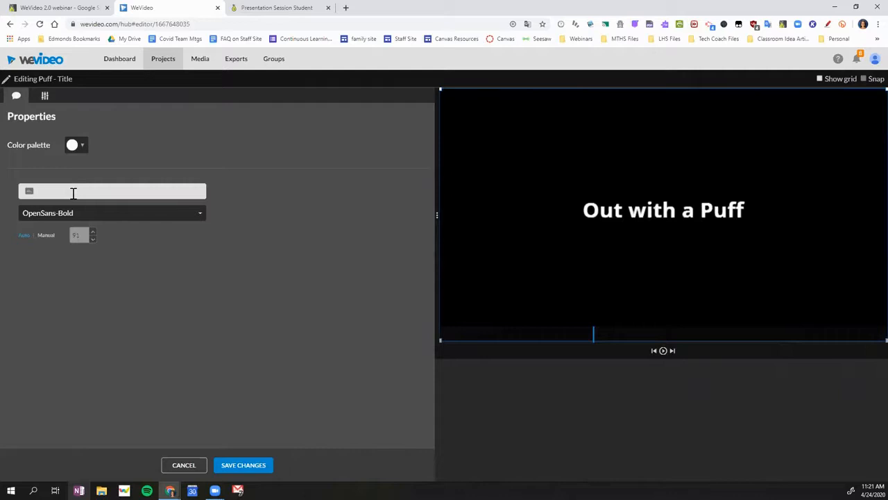
pyautogui.write('change the')
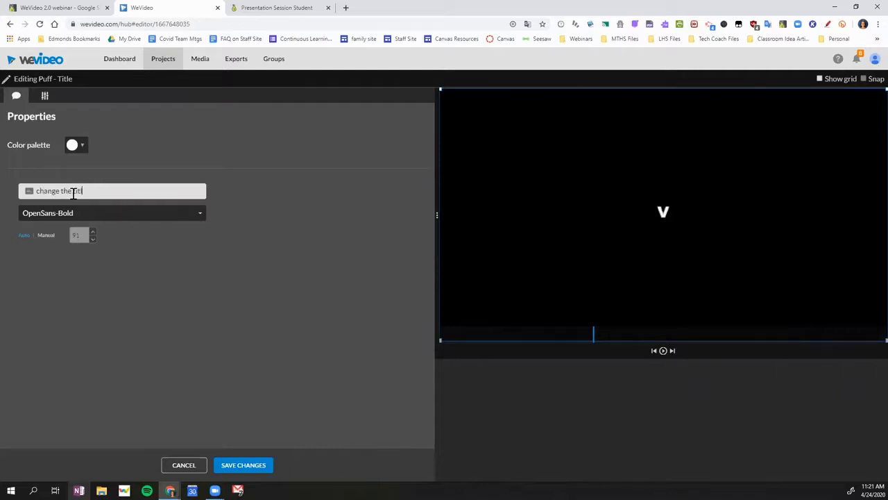
pyautogui.write(' titl')
pyautogui.press('BackSpace')
pyautogui.press('BackSpace')
pyautogui.write('tle')
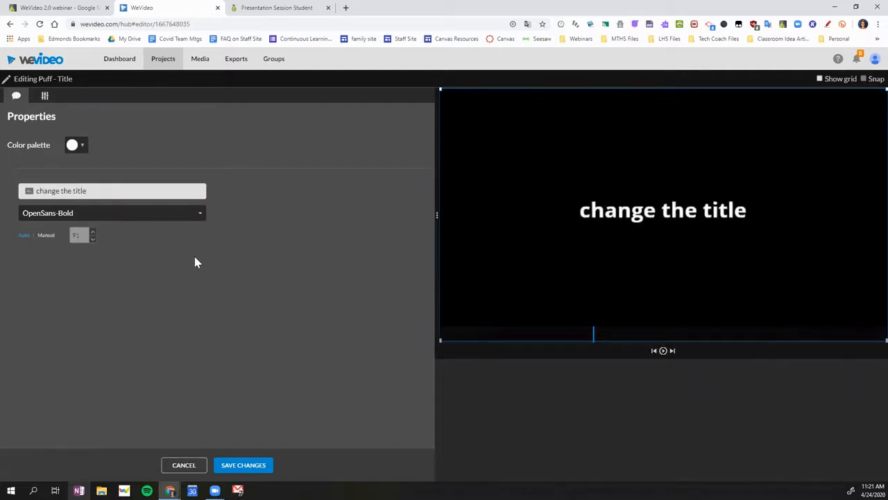
pyautogui.click(260, 466)
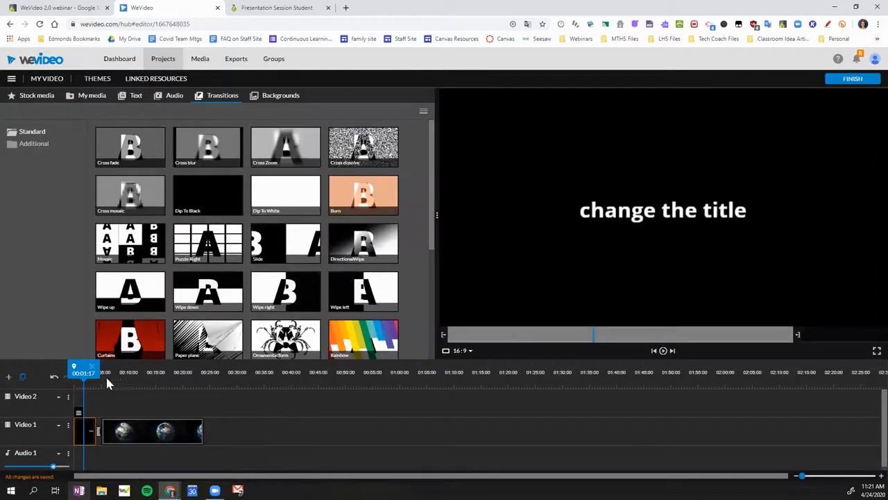
# - Scrub and play through the Earth clip to preview its footage
pyautogui.moveTo(82, 379); pyautogui.dragTo(150, 373)
pyautogui.press('space')
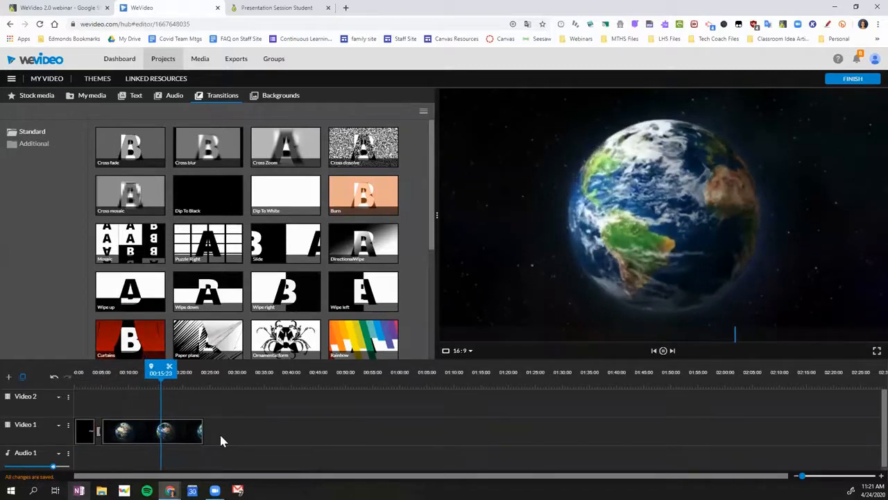
pyautogui.moveTo(170, 366); pyautogui.dragTo(142, 368)
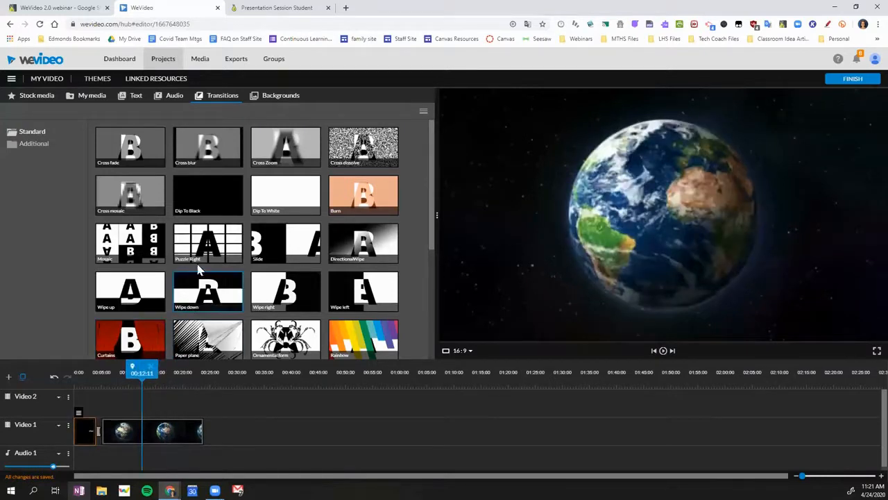
# - Trim the end of the Earth clip on Video 1 back to about 00:16:14
pyautogui.click(165, 436)
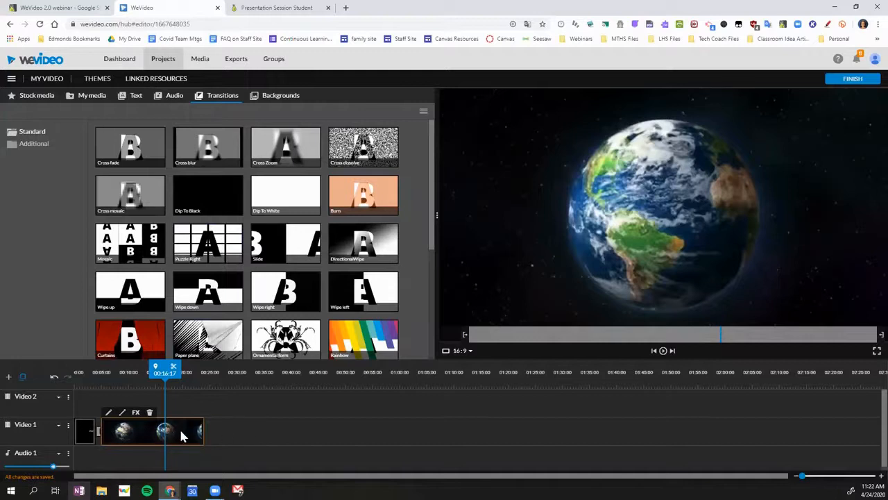
pyautogui.click(204, 434)
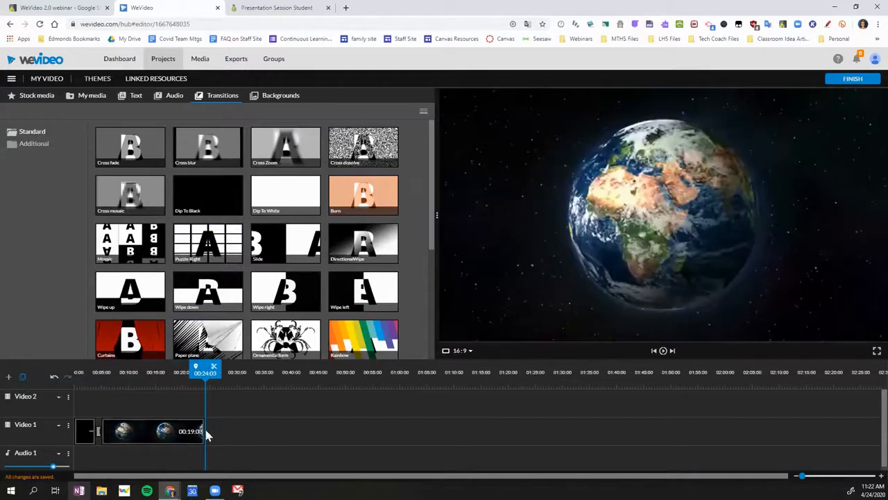
pyautogui.click(206, 434)
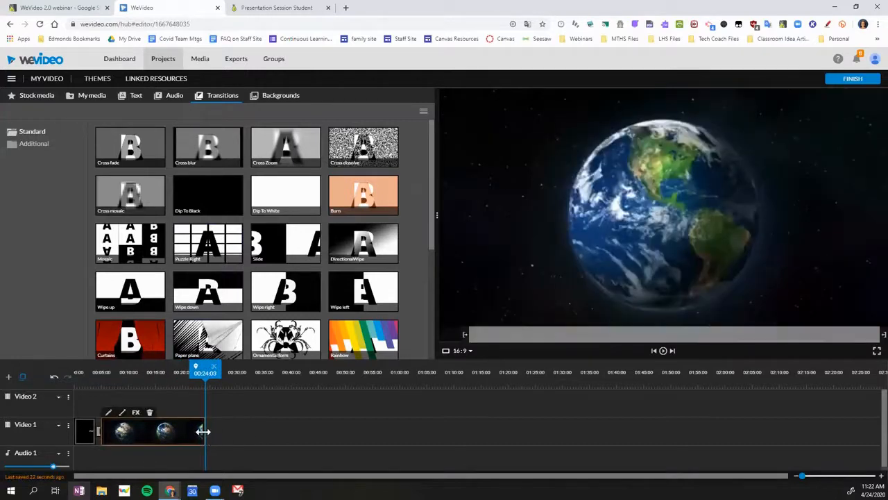
pyautogui.moveTo(208, 432); pyautogui.dragTo(163, 432)
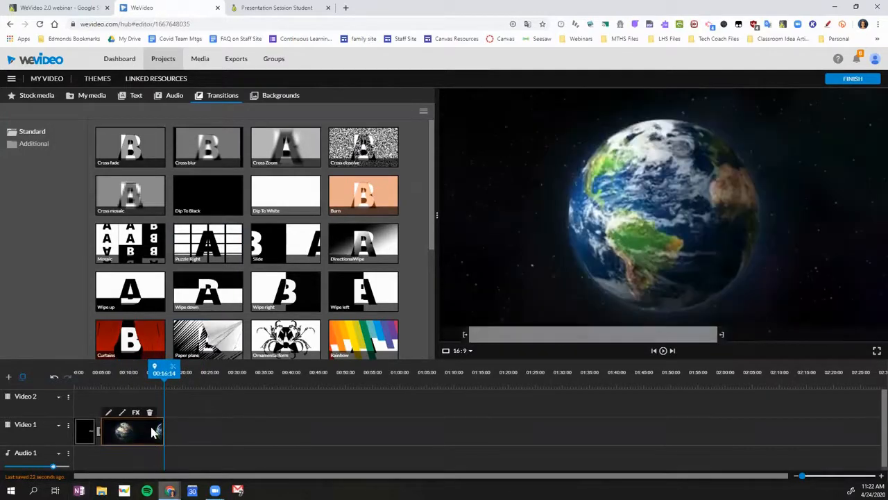
# - Place the stock clip of the Spain Europe map on Video 1 at about 00:20:20, leaving a gap after the Earth clip
pyautogui.click(52, 100)
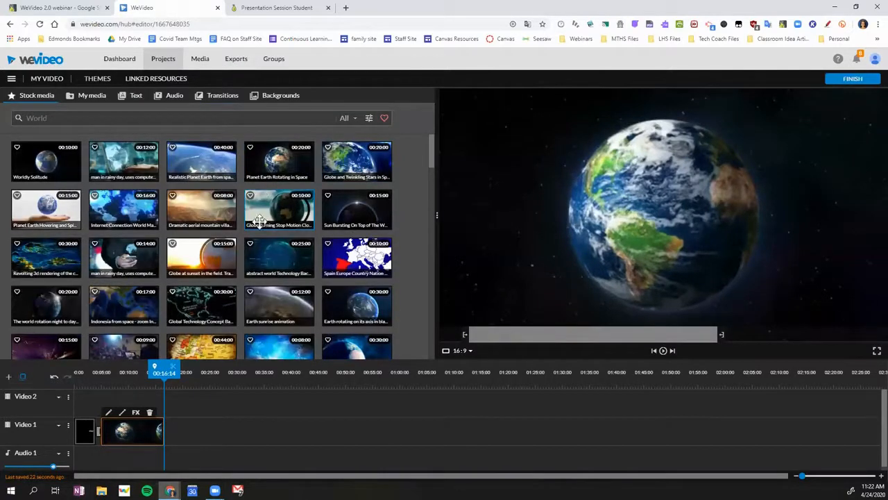
pyautogui.moveTo(356, 258); pyautogui.dragTo(199, 428)
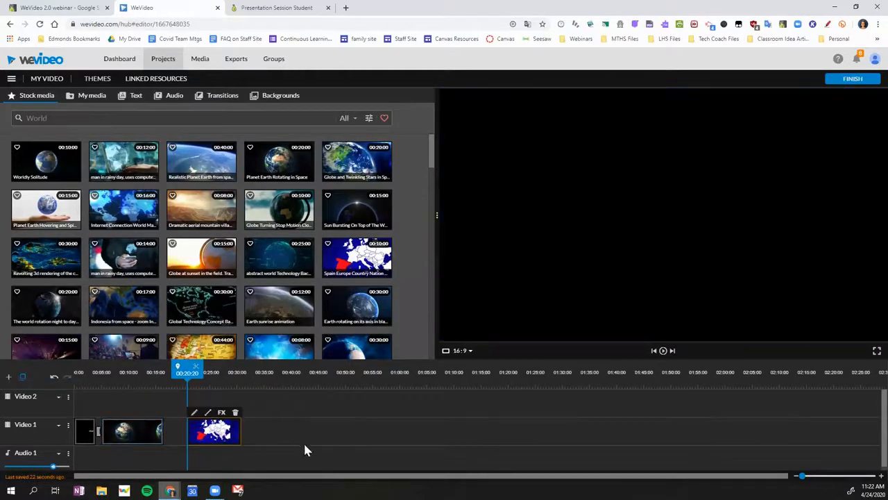
# - Scrub and play the timeline from the title through the gap to the start of the Spain map clip
pyautogui.moveTo(179, 375); pyautogui.dragTo(78, 386)
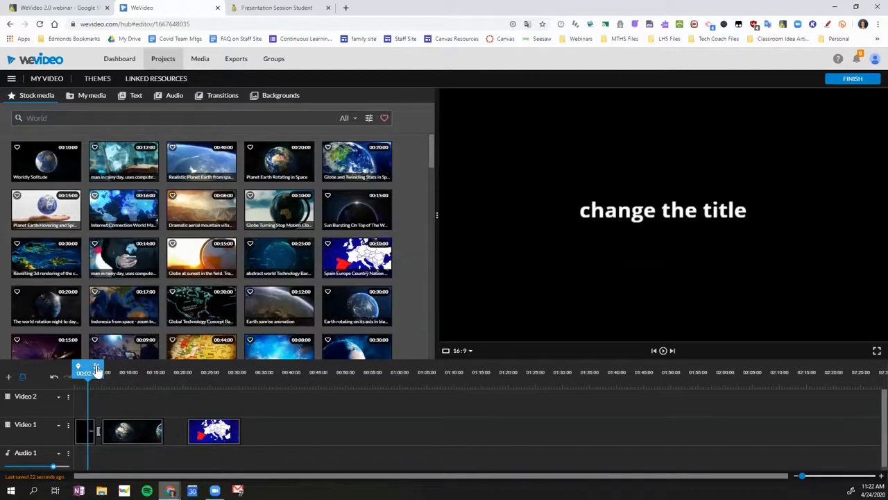
pyautogui.moveTo(100, 374); pyautogui.dragTo(151, 369)
pyautogui.press('space')
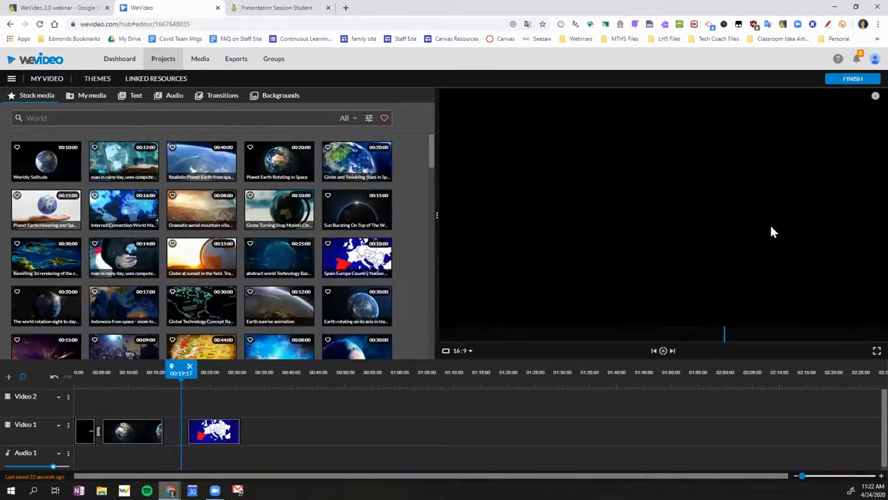
pyautogui.click(189, 371)
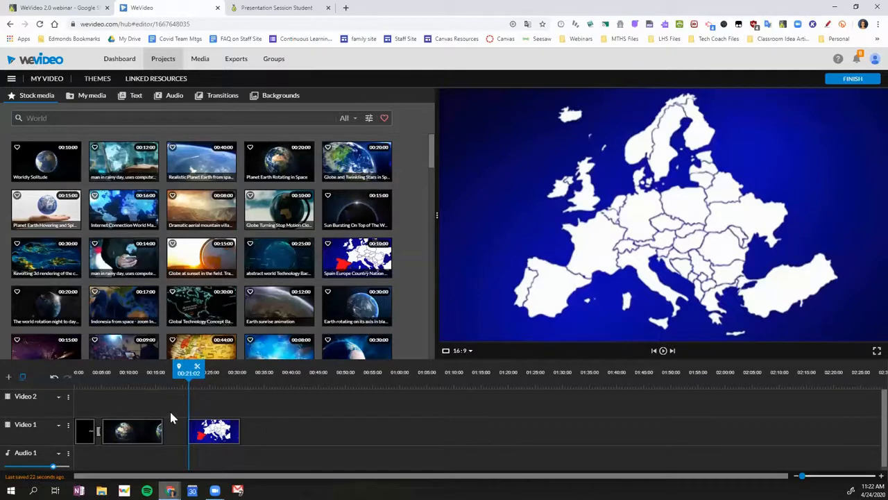
# - Select the Earth and Spain map clips together on Video 1 and close the gap between them
pyautogui.moveTo(142, 405); pyautogui.dragTo(216, 449)
pyautogui.moveTo(152, 405); pyautogui.dragTo(206, 451)
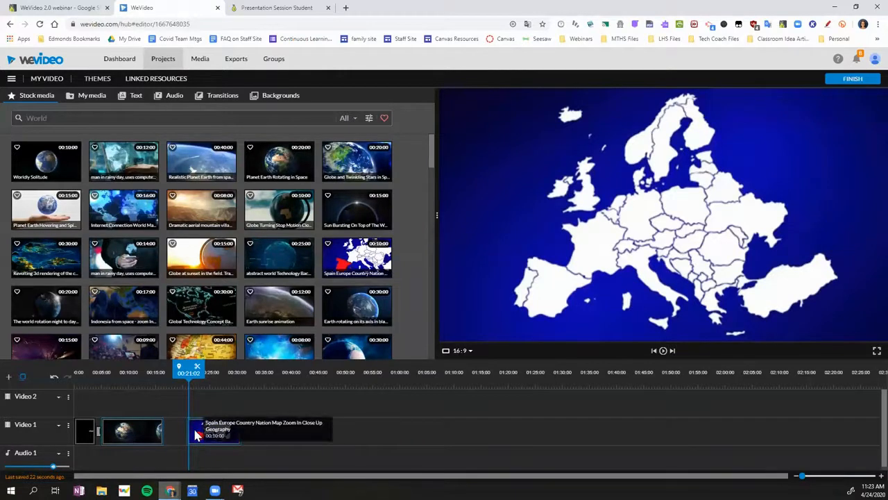
pyautogui.rightClick(201, 431)
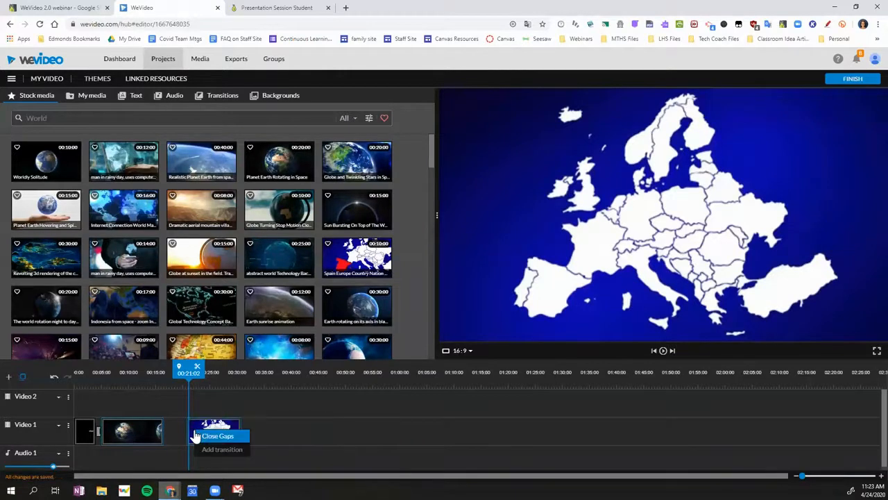
pyautogui.click(234, 437)
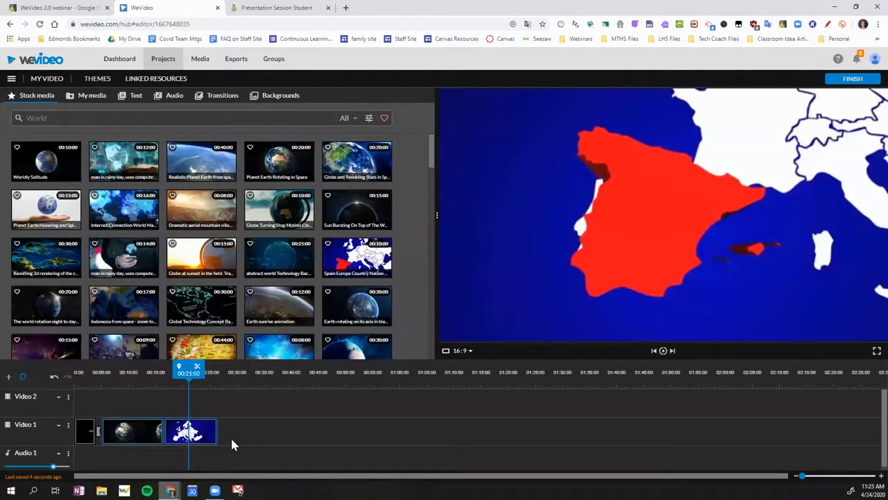
# - Move the Spain map clip out to 00:24:14 and close the gap to the Earth clip again with Close Gaps
pyautogui.click(205, 436)
pyautogui.moveTo(186, 439); pyautogui.dragTo(232, 440)
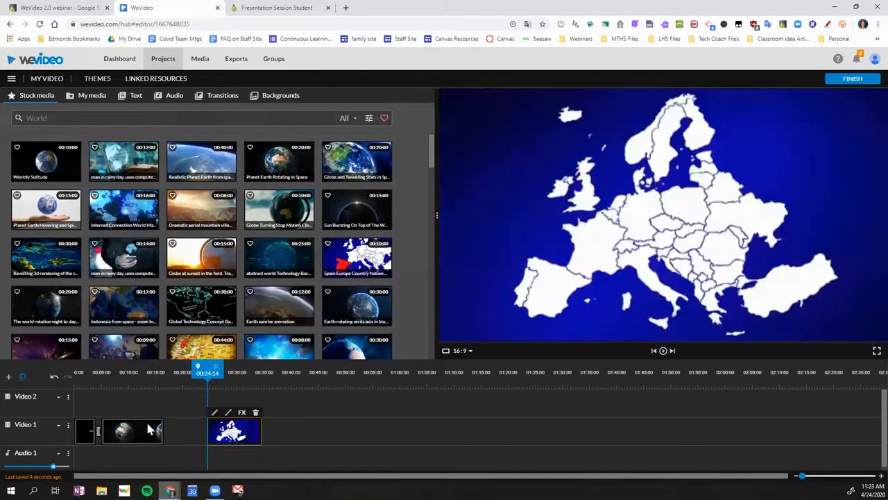
pyautogui.click(297, 438)
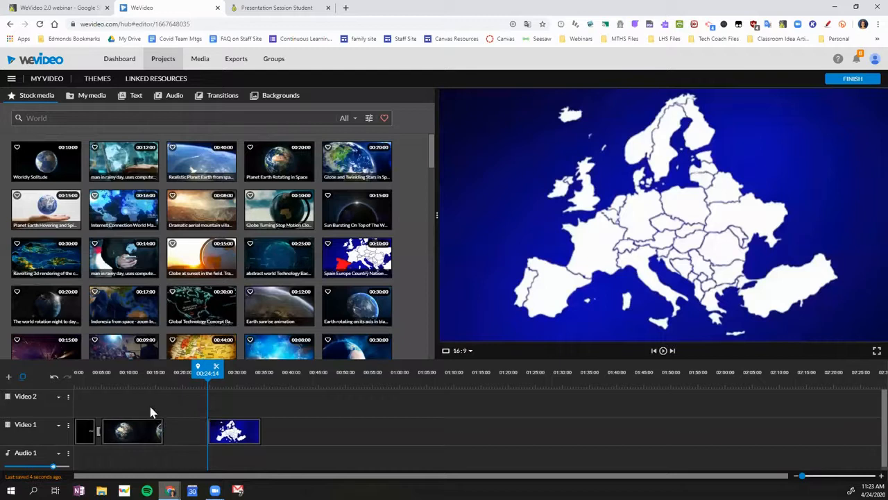
pyautogui.moveTo(151, 411); pyautogui.dragTo(229, 457)
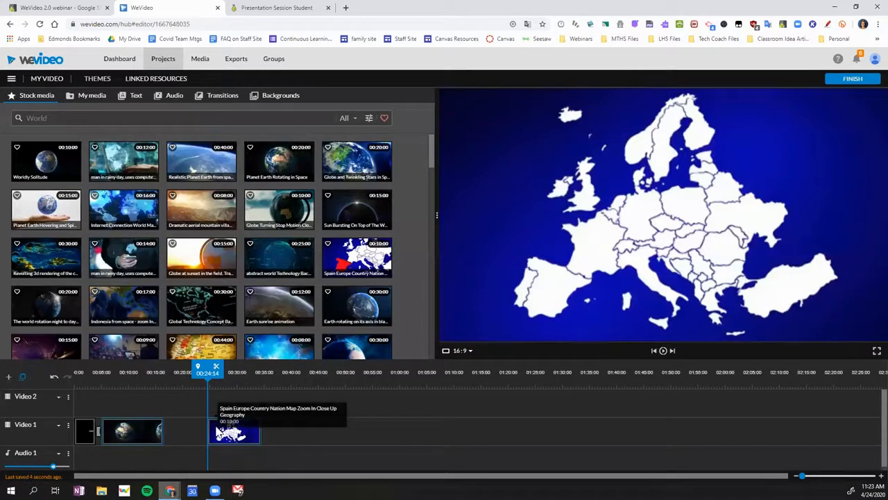
pyautogui.rightClick(217, 431)
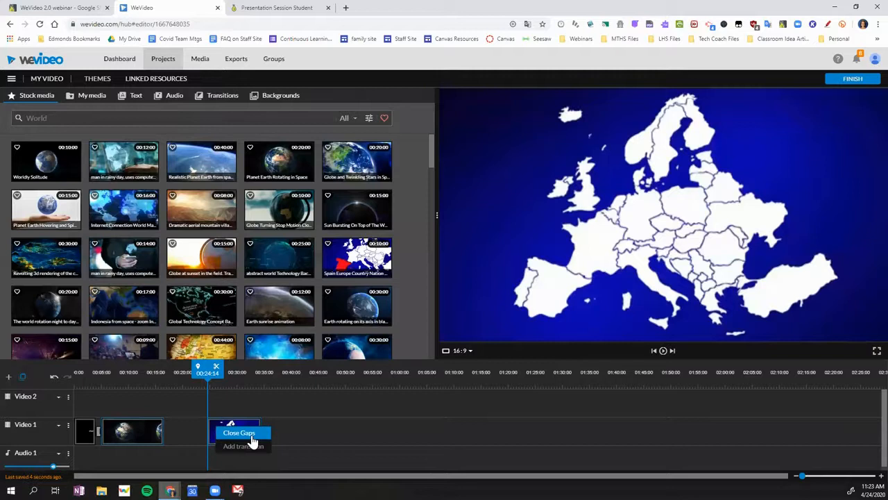
pyautogui.click(239, 433)
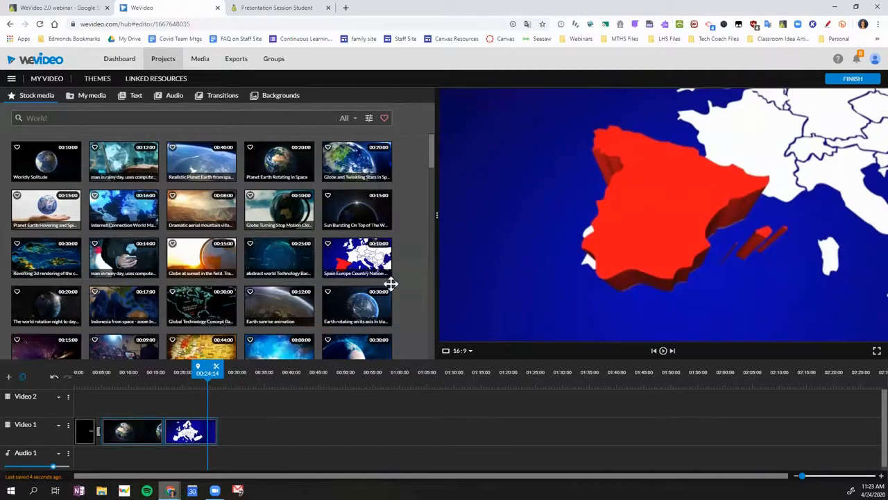
# - Split the Spain map clip on Video 1 at 00:19:17
pyautogui.moveTo(206, 369); pyautogui.dragTo(191, 371)
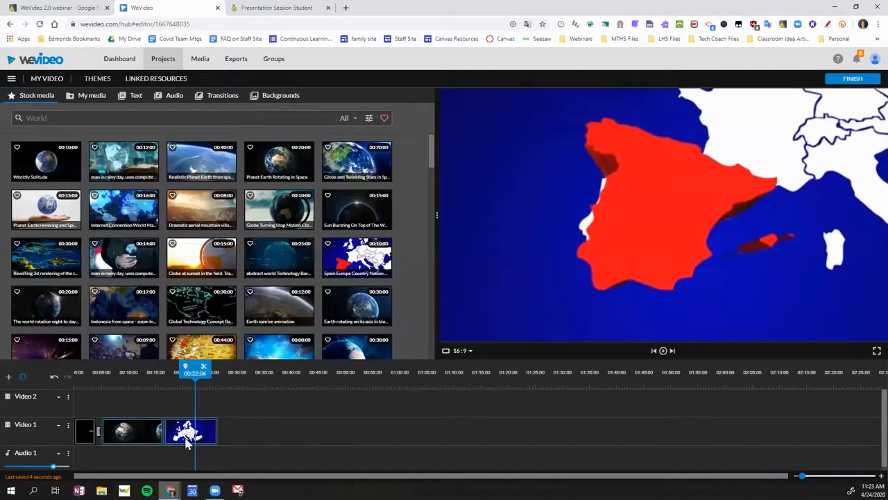
pyautogui.click(186, 432)
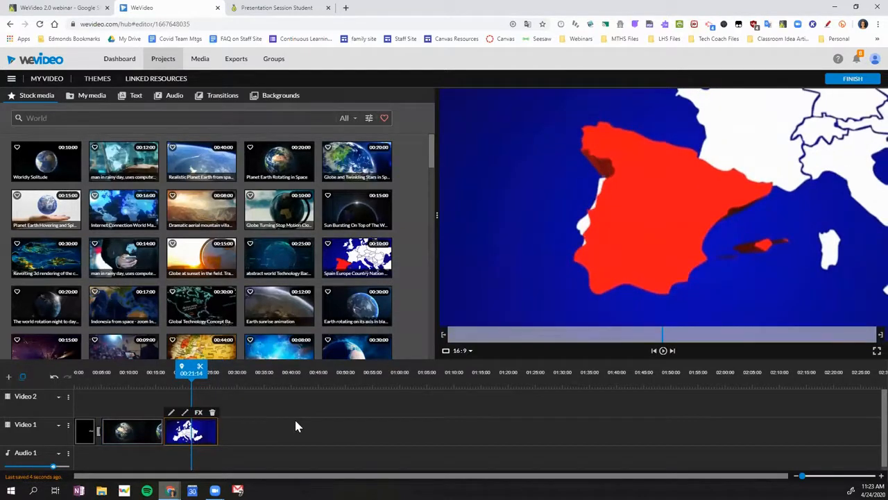
pyautogui.moveTo(192, 369)
pyautogui.mouseDown()
pyautogui.moveTo(175, 369)
pyautogui.moveTo(185, 375)
pyautogui.mouseUp()
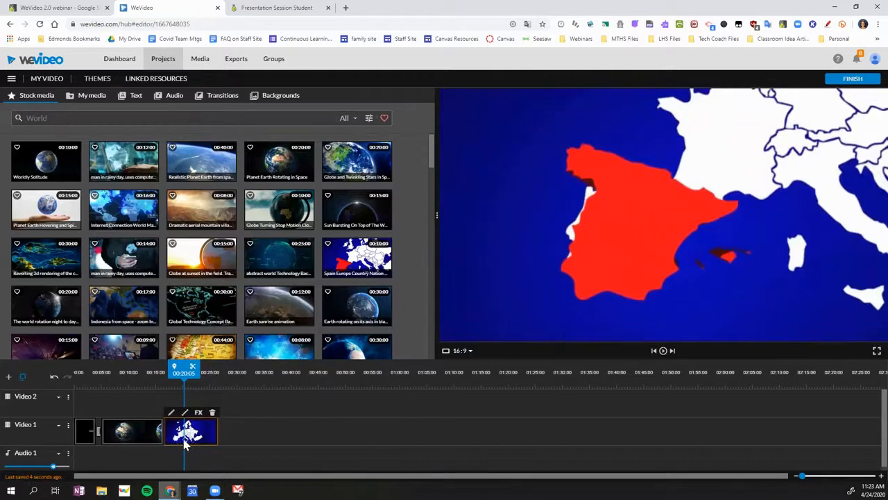
pyautogui.moveTo(184, 367); pyautogui.dragTo(181, 367)
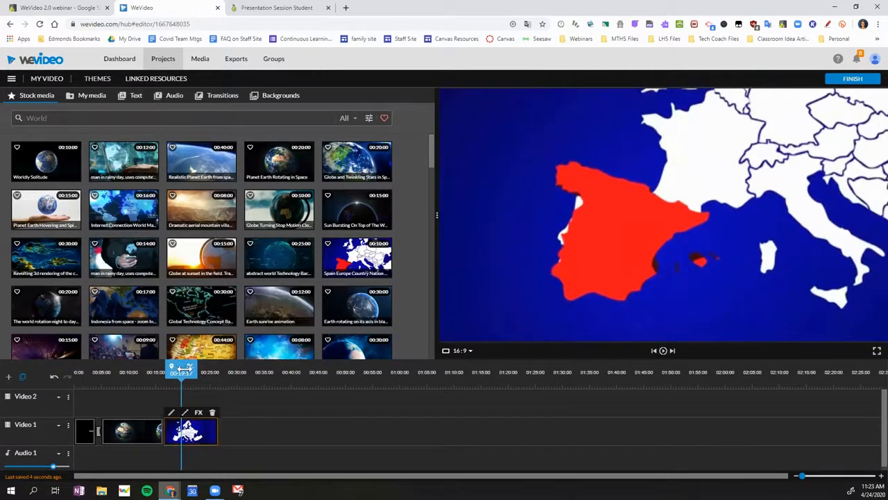
pyautogui.click(190, 367)
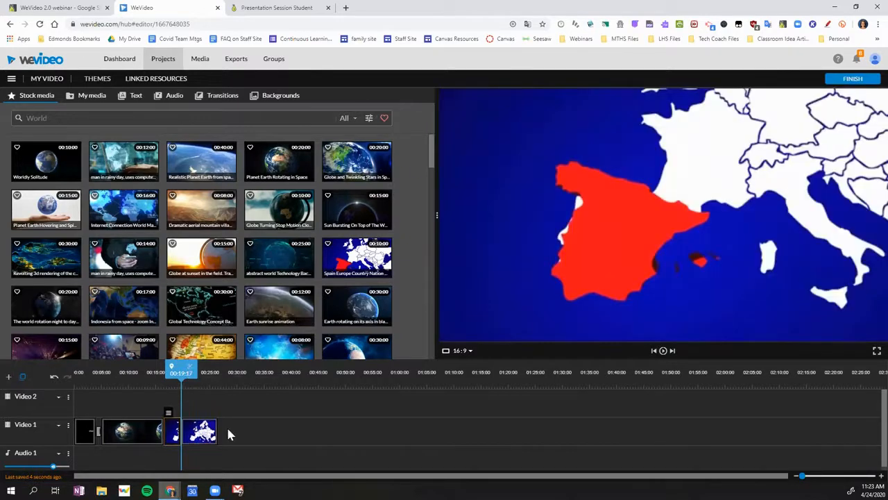
# - Play across the cut in the Spain map clip and delete the segment before 00:19:17
pyautogui.moveTo(181, 367); pyautogui.dragTo(166, 367)
pyautogui.press('space')
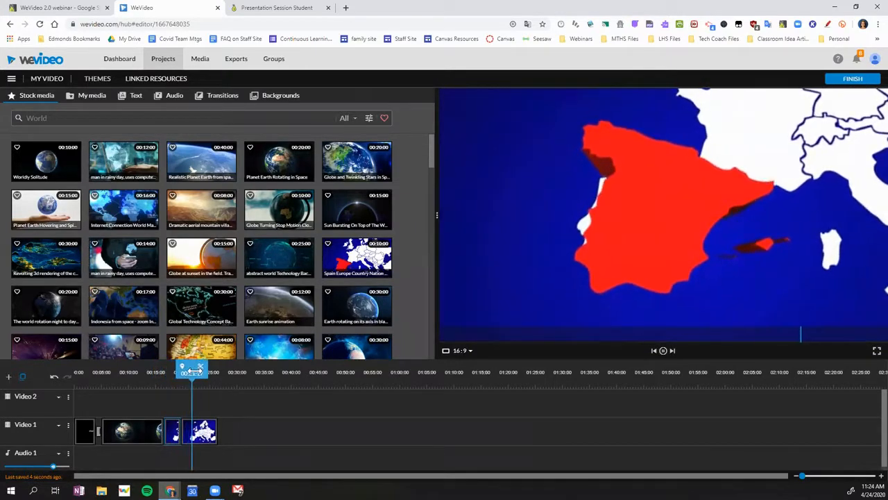
pyautogui.click(187, 438)
pyautogui.click(170, 436)
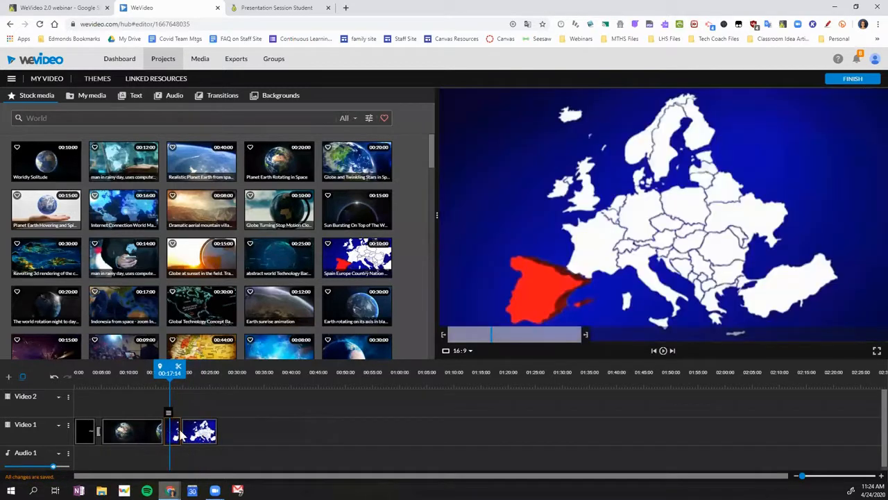
pyautogui.press('Delete')
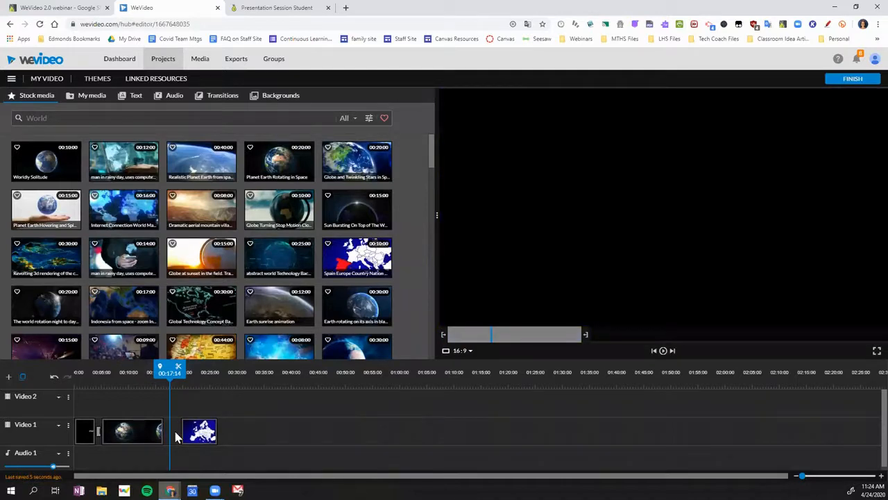
# - Cut the remaining Spain map clip down to the part after 00:22:19 and place it at 00:16:14, against the Earth clip's end
pyautogui.click(198, 433)
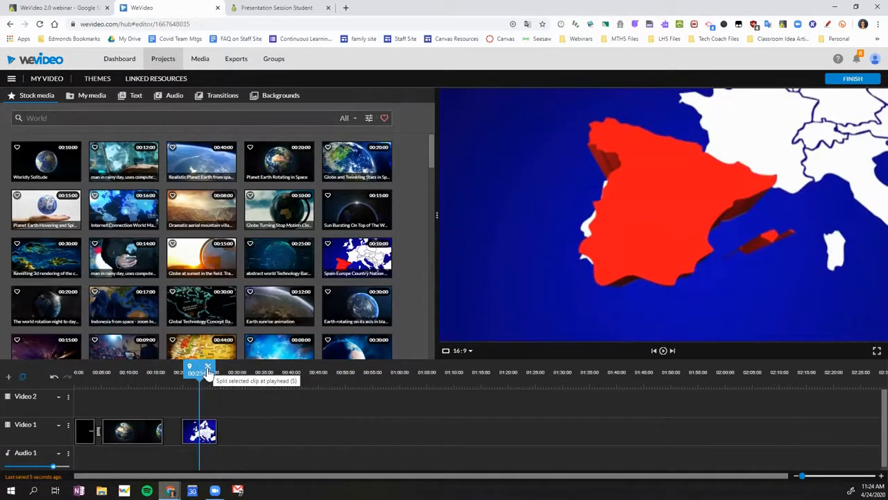
pyautogui.click(199, 436)
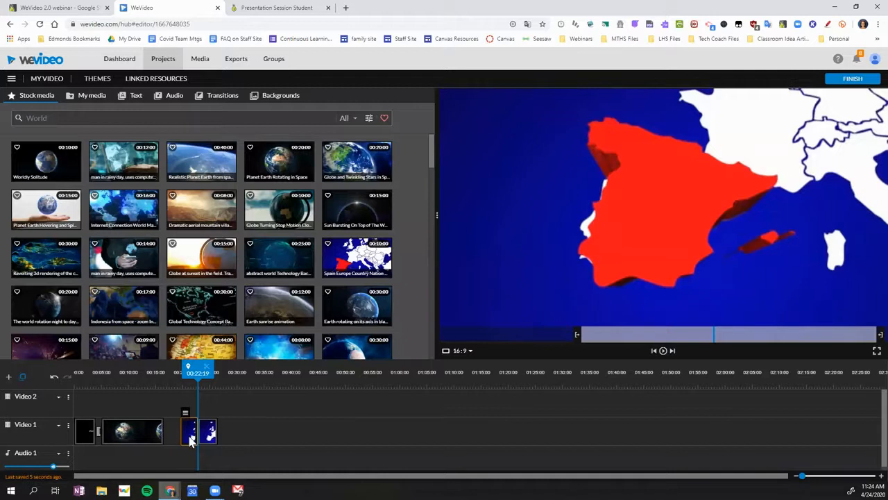
pyautogui.moveTo(206, 434); pyautogui.dragTo(176, 451)
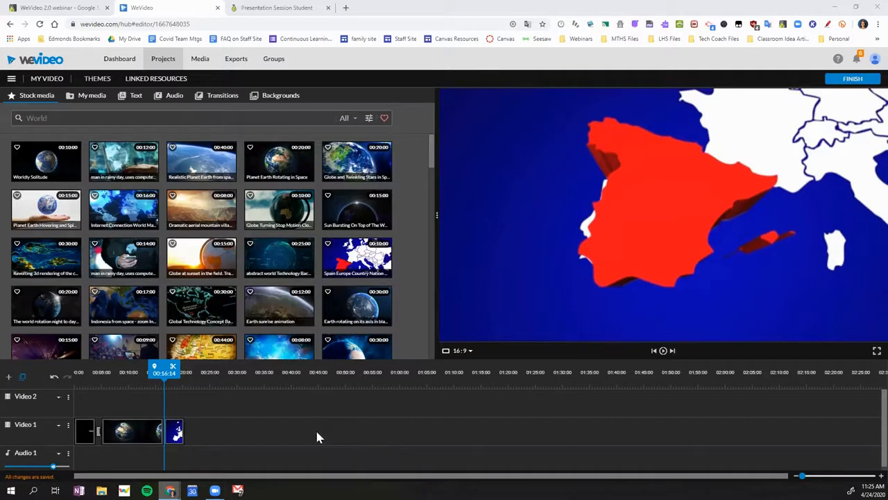
# - Place the stock clip of the man using a computer on Video 2 at 00:05:00, above the Earth clip
pyautogui.click(172, 97)
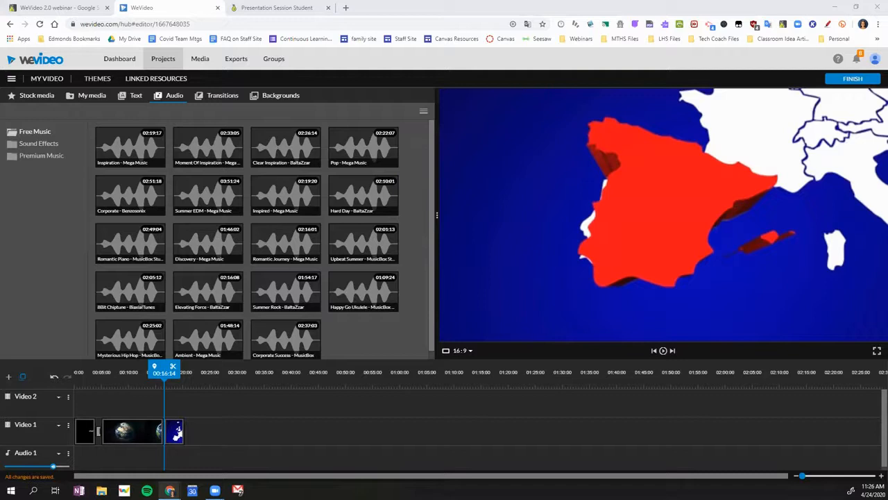
pyautogui.click(35, 95)
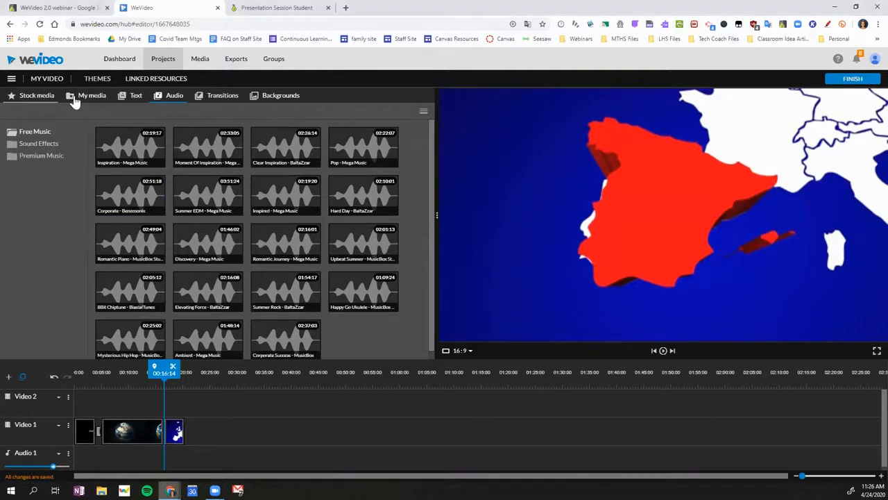
pyautogui.moveTo(121, 166); pyautogui.dragTo(138, 403)
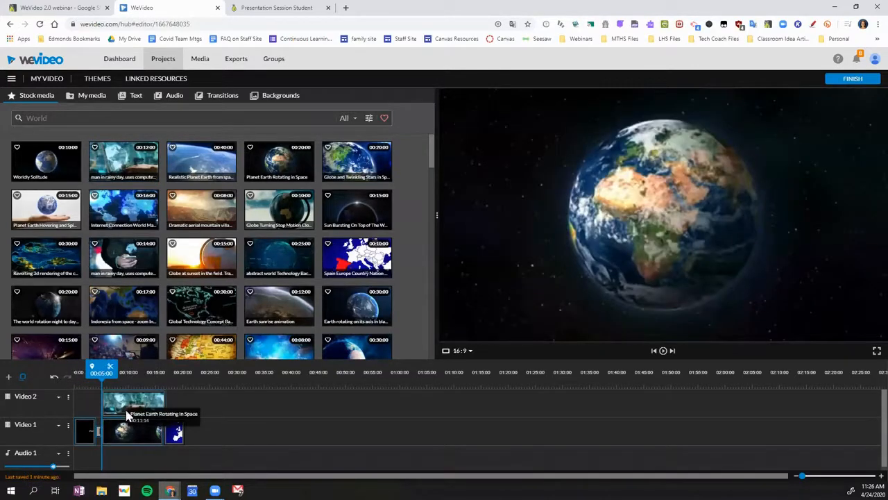
# - Scrub and play the overlapping section to check which of the computer and Earth clips the preview shows
pyautogui.moveTo(100, 372); pyautogui.dragTo(119, 372)
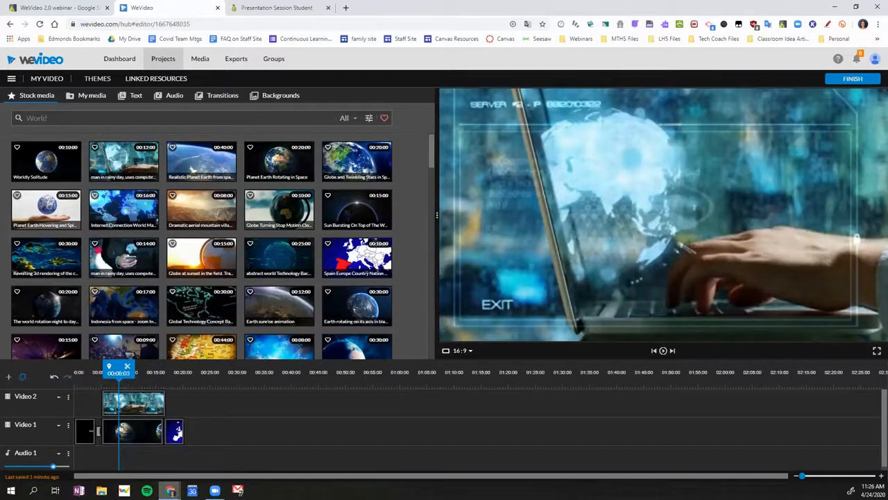
pyautogui.click(131, 408)
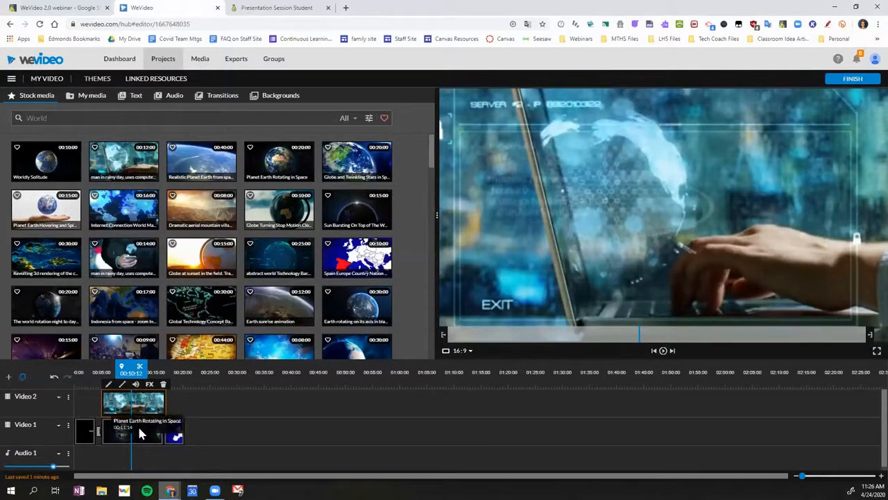
pyautogui.click(109, 434)
pyautogui.click(126, 408)
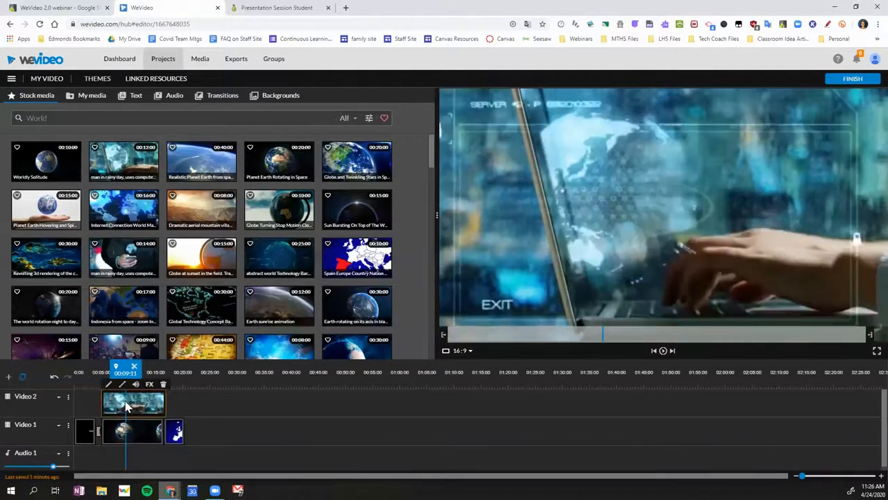
pyautogui.moveTo(119, 374); pyautogui.dragTo(111, 374)
pyautogui.press('space')
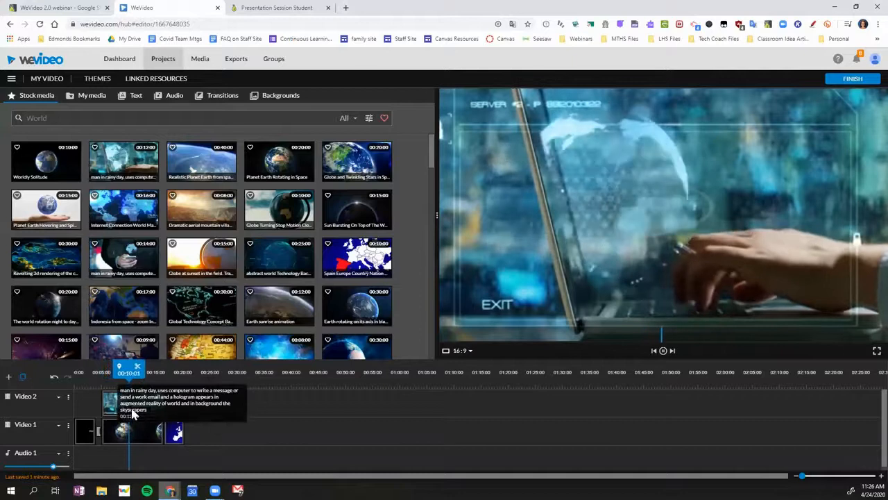
pyautogui.press('space')
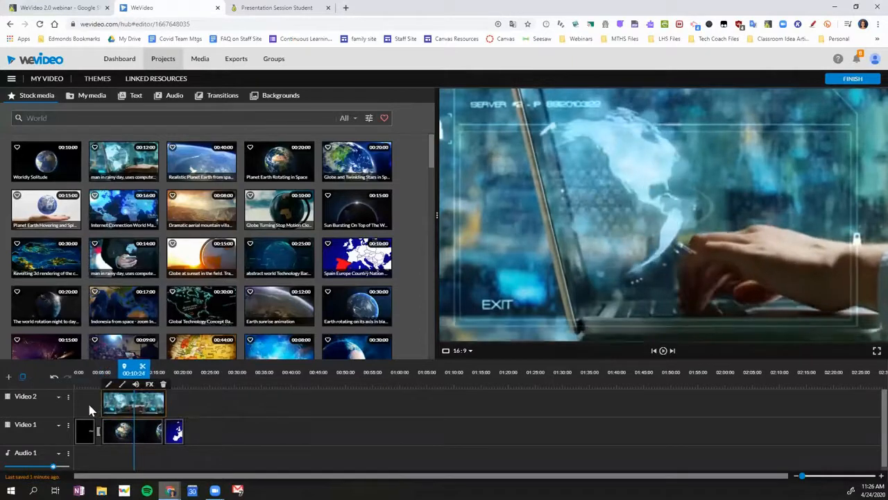
# - Extend the Earth clip to about 00:24:00 ahead of the map clip, and shorten the Video 2 computer clip to 00:07:17, starting at 00:12:03
pyautogui.click(115, 433)
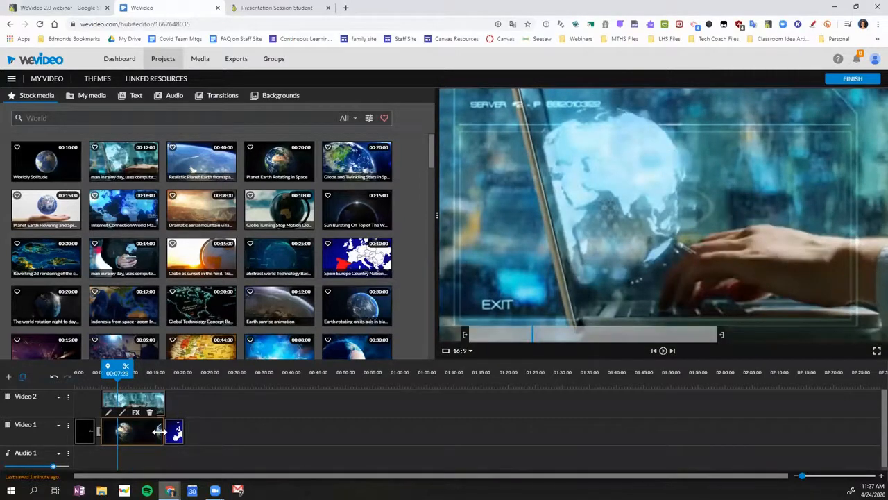
pyautogui.moveTo(171, 431); pyautogui.dragTo(206, 432)
pyautogui.moveTo(153, 407)
pyautogui.mouseDown()
pyautogui.moveTo(169, 407)
pyautogui.moveTo(142, 407)
pyautogui.mouseUp()
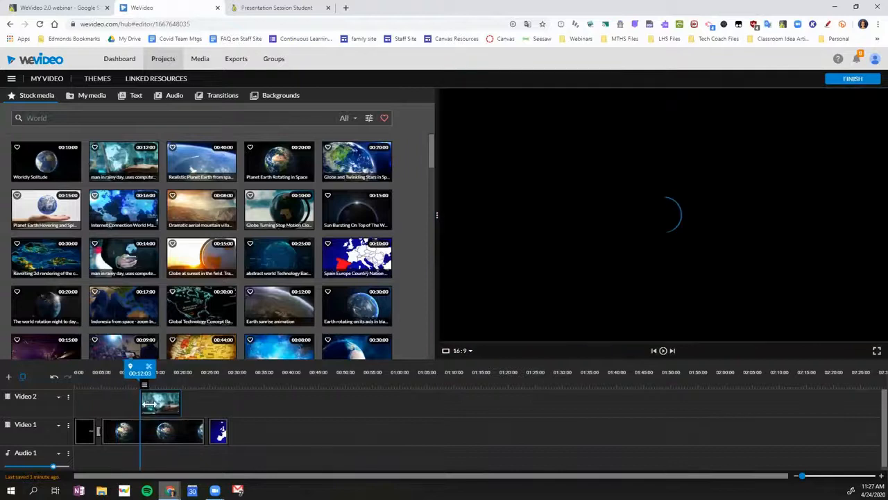
# - Play into the overlaid section and split the computer clip and the Earth clip beneath it at 00:15:10
pyautogui.moveTo(138, 366); pyautogui.dragTo(110, 365)
pyautogui.press('space')
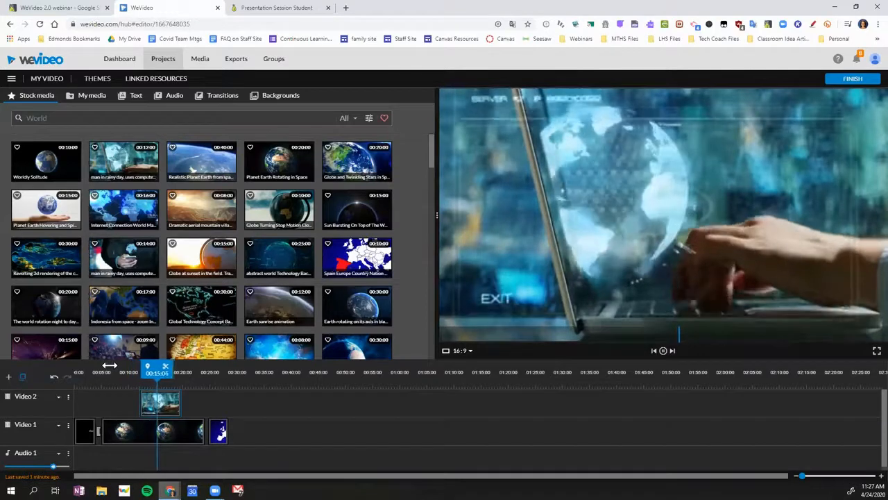
pyautogui.click(158, 404)
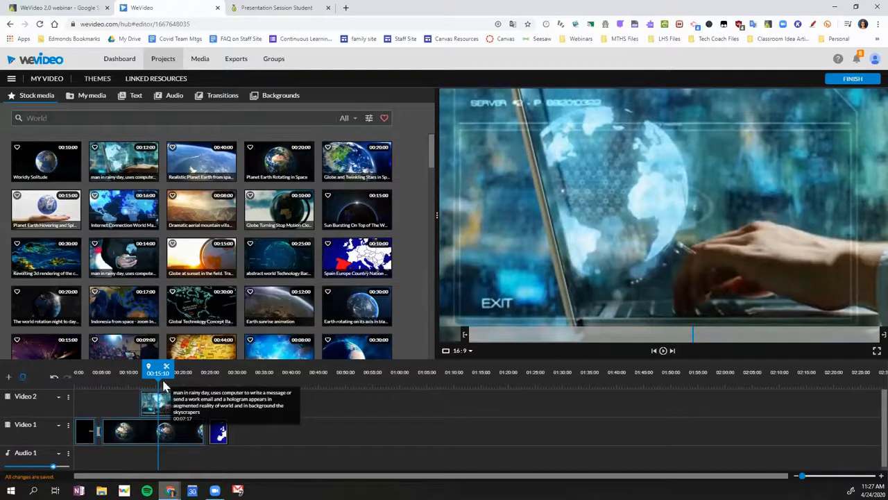
pyautogui.click(166, 369)
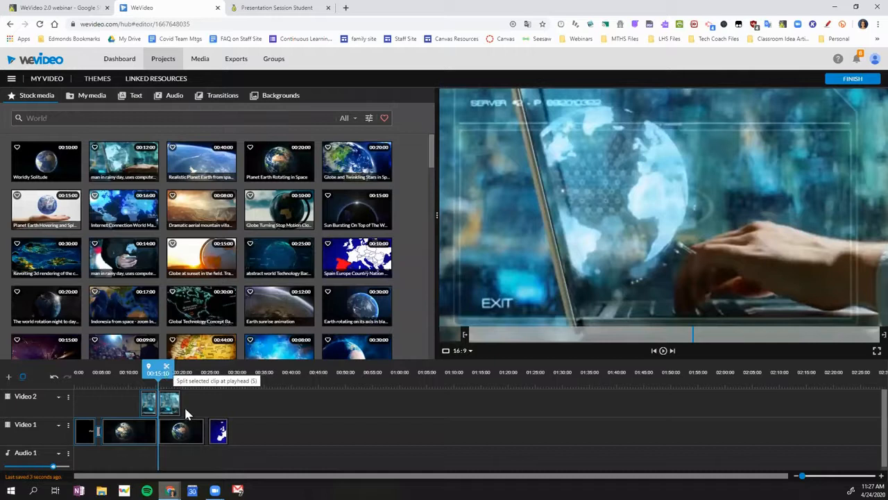
# - Undo the split at 00:15:10 and the computer clip's placement on Video 2, leaving the Earth clip selected
pyautogui.hotkey('ctrl', 'z')
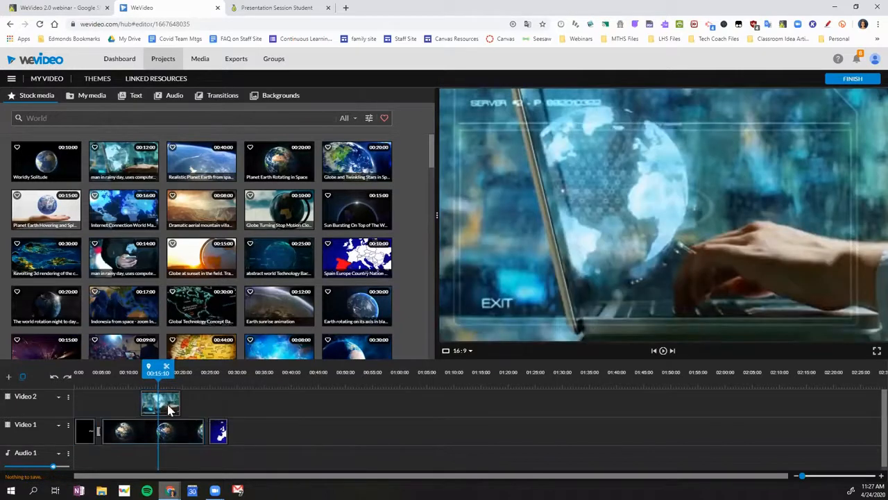
pyautogui.hotkey('ctrl', 'z')
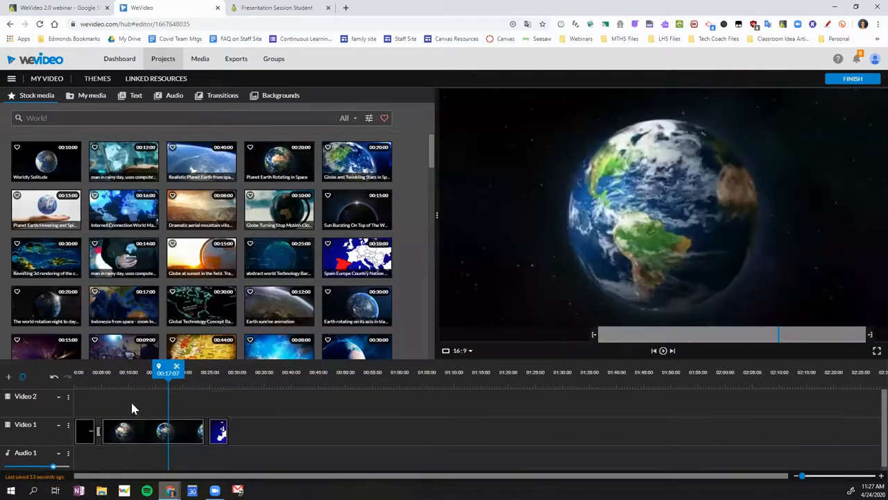
pyautogui.click(136, 426)
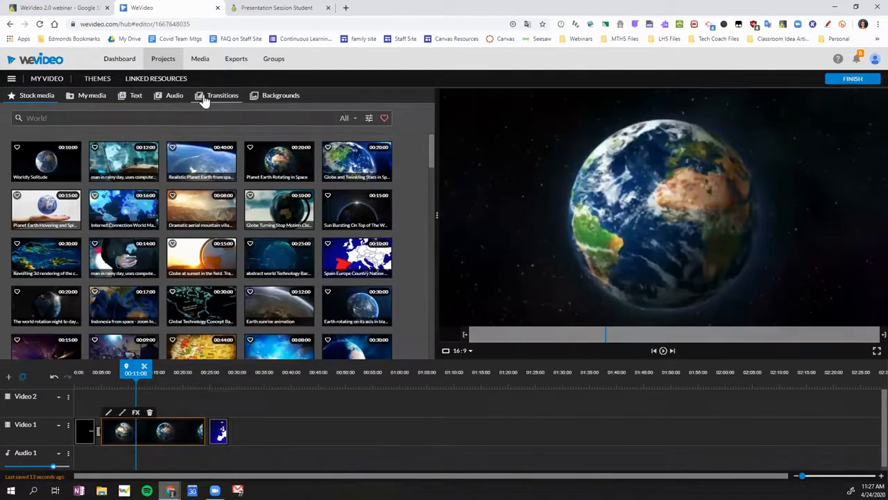
# - Add the Explosion overlay to Video 2 above the Earth clip and move it to start at about 00:14:15
pyautogui.click(269, 101)
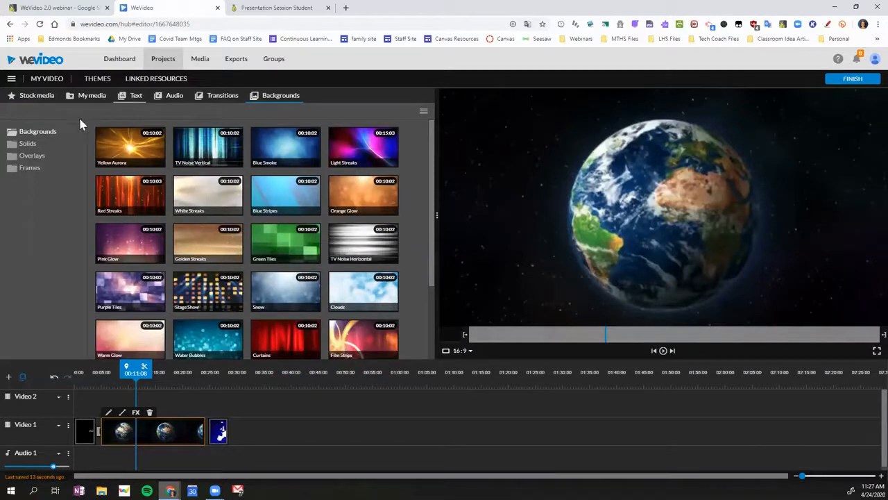
pyautogui.click(31, 156)
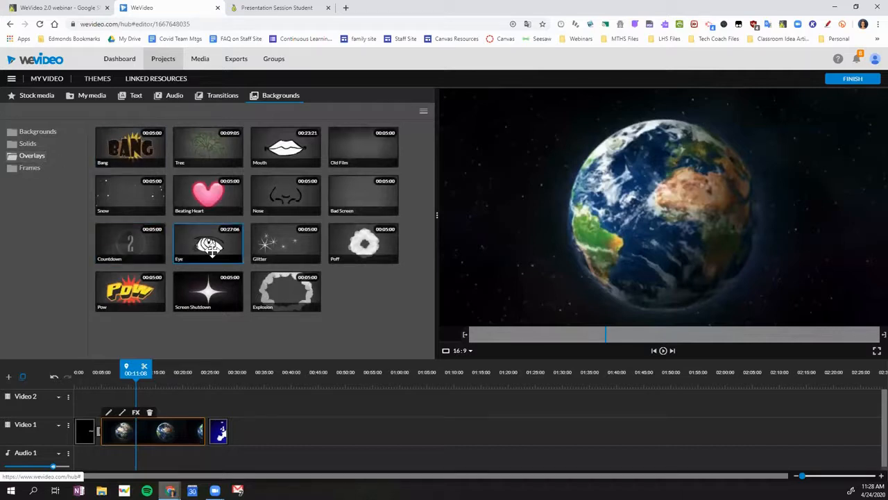
pyautogui.moveTo(276, 286); pyautogui.dragTo(142, 405)
pyautogui.moveTo(130, 366)
pyautogui.mouseDown()
pyautogui.moveTo(141, 365)
pyautogui.moveTo(120, 365)
pyautogui.mouseUp()
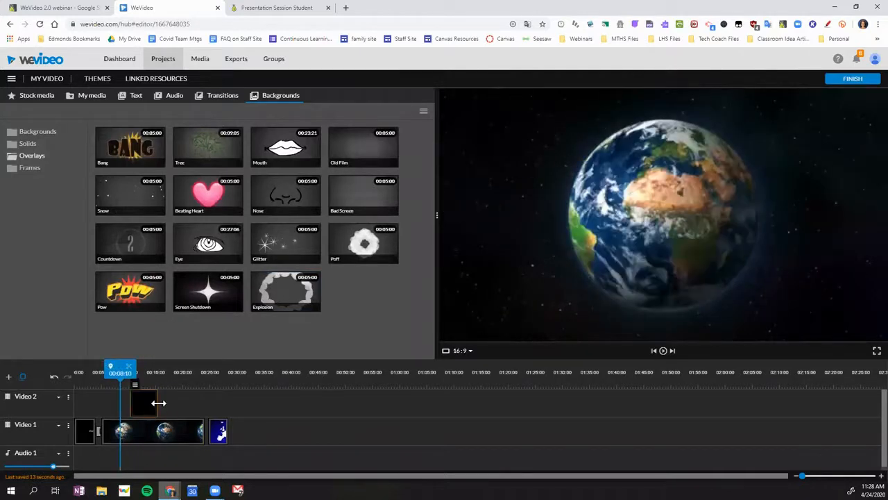
pyautogui.moveTo(147, 404); pyautogui.dragTo(170, 405)
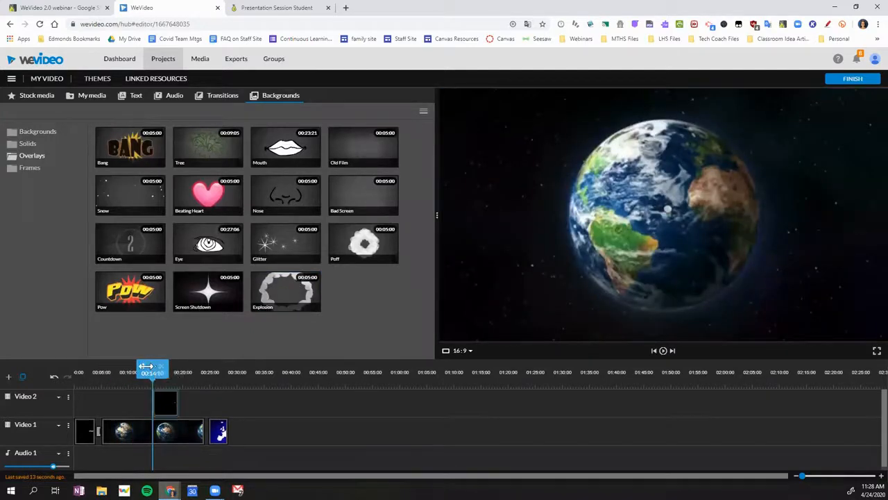
# - Play the timeline from about 00:10:16 through the Explosion overlay to check how it appears over the Earth clip
pyautogui.moveTo(148, 365); pyautogui.dragTo(127, 366)
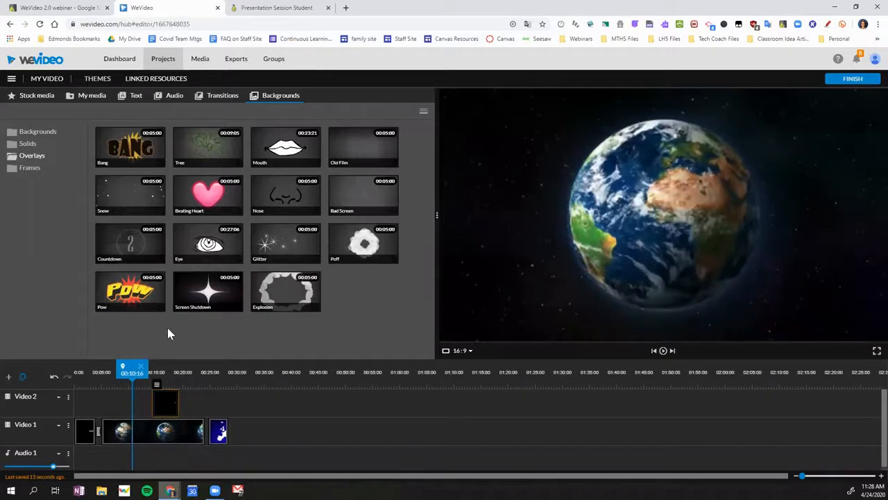
pyautogui.press('space')
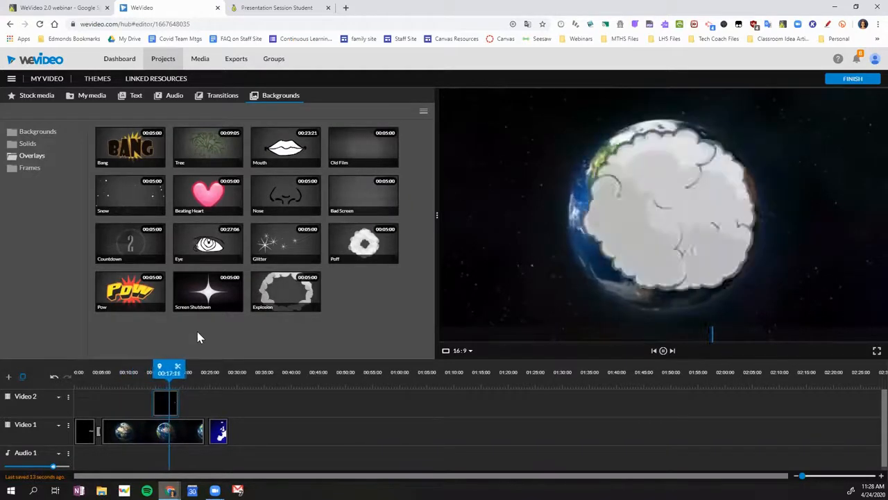
pyautogui.click(170, 408)
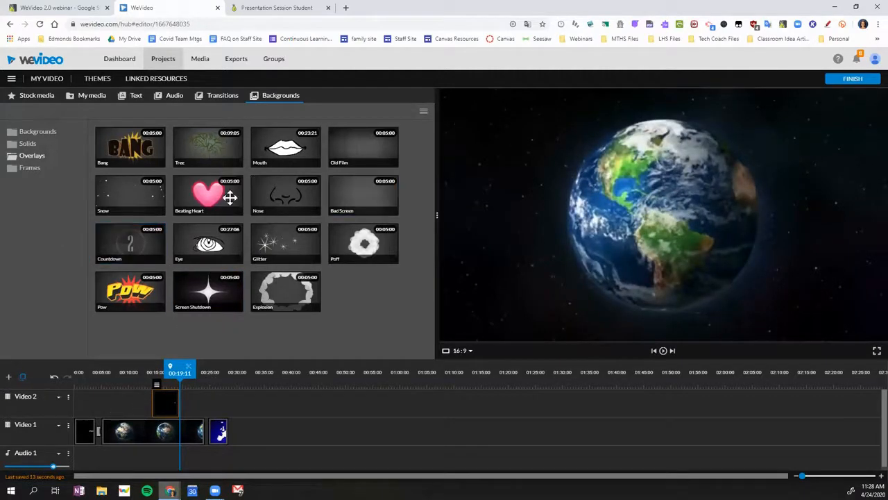
# - Add the Blob frame to Video 2 at about 00:06:00, ahead of the Explosion overlay
pyautogui.click(22, 170)
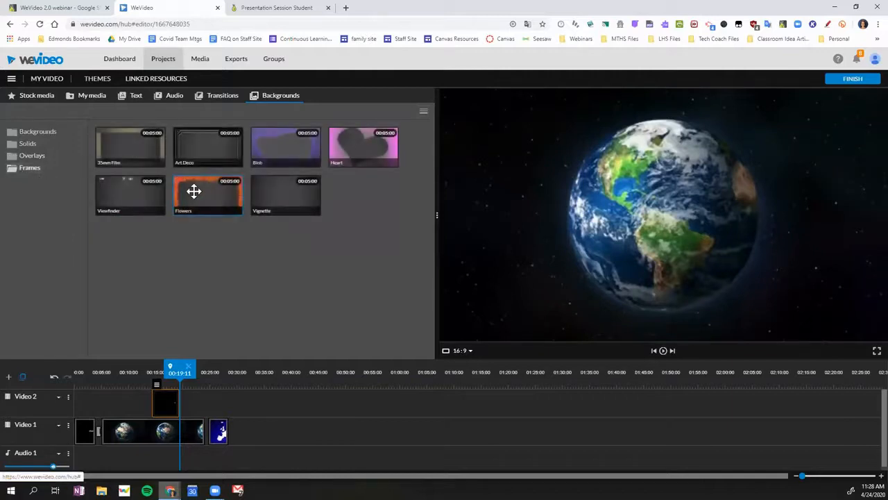
pyautogui.moveTo(205, 230); pyautogui.dragTo(119, 403)
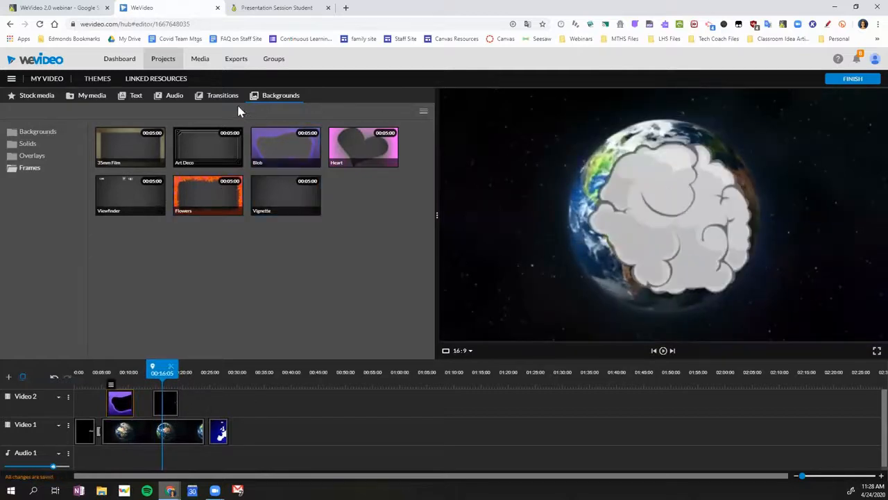
# - Preview the free music track Inspiration - Mega Music and place it on Audio 1 at the start of the timeline
pyautogui.click(175, 98)
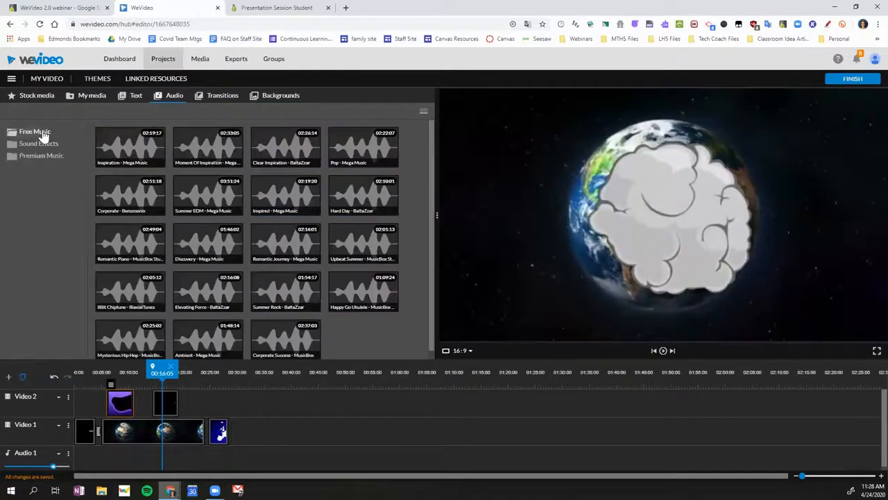
pyautogui.click(122, 148)
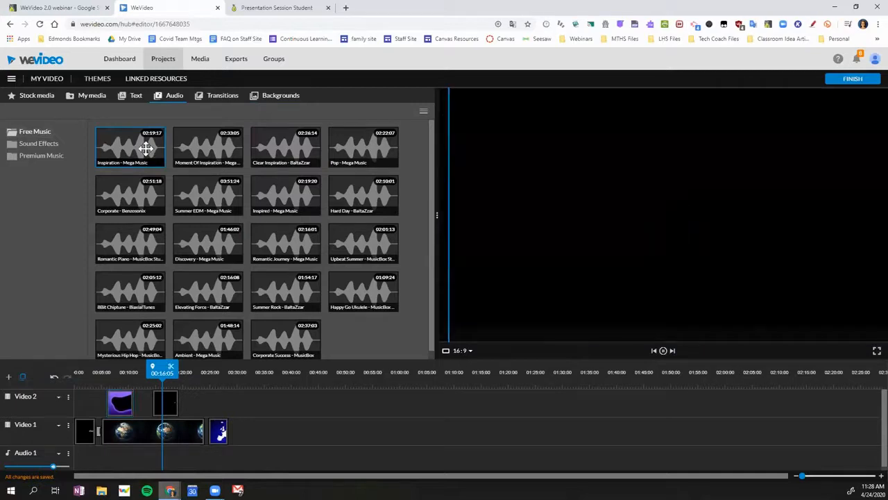
pyautogui.moveTo(133, 142); pyautogui.dragTo(86, 455)
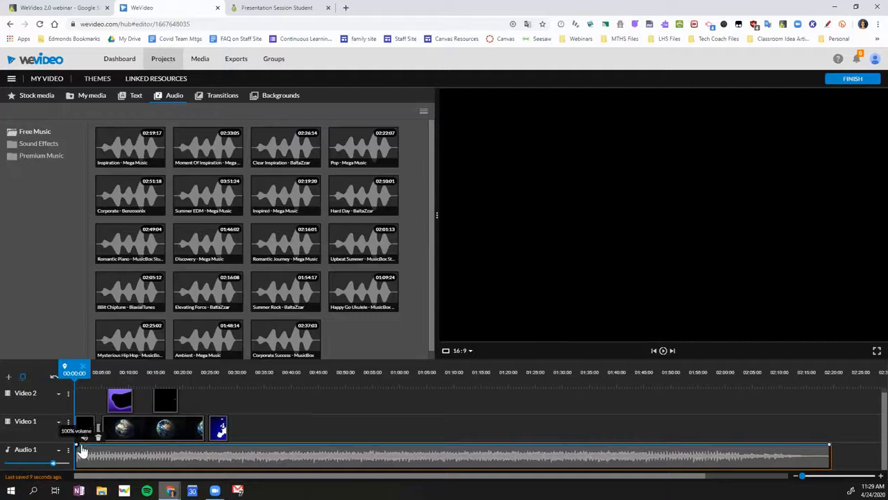
# - Lower the music's starting volume, add low volume points at about 00:08:15 and 00:35:00, and play the result
pyautogui.moveTo(78, 450); pyautogui.dragTo(121, 463)
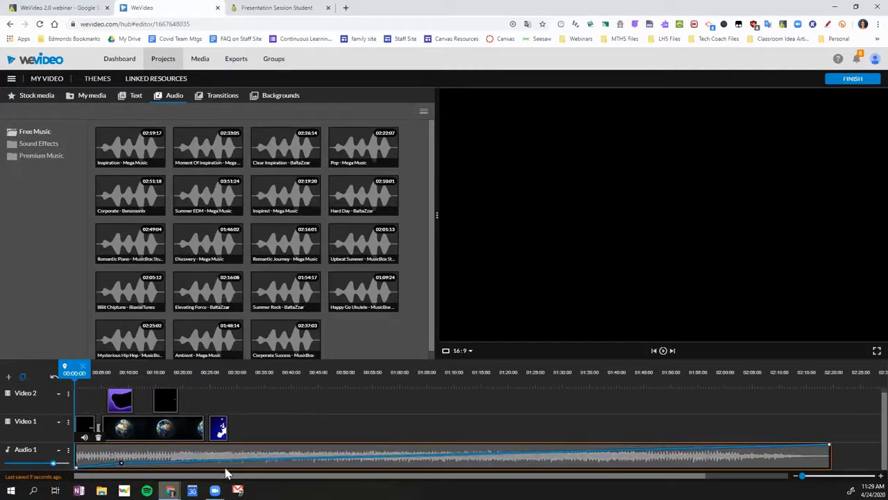
pyautogui.moveTo(258, 463); pyautogui.dragTo(264, 468)
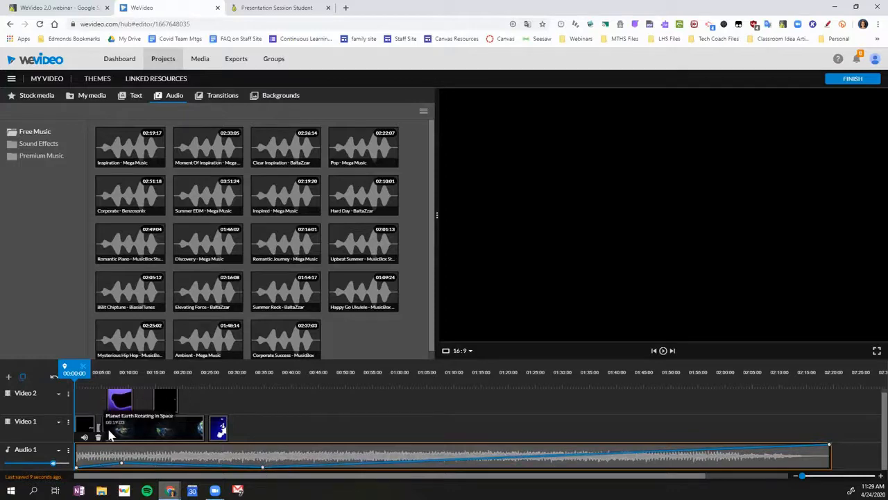
pyautogui.press('space')
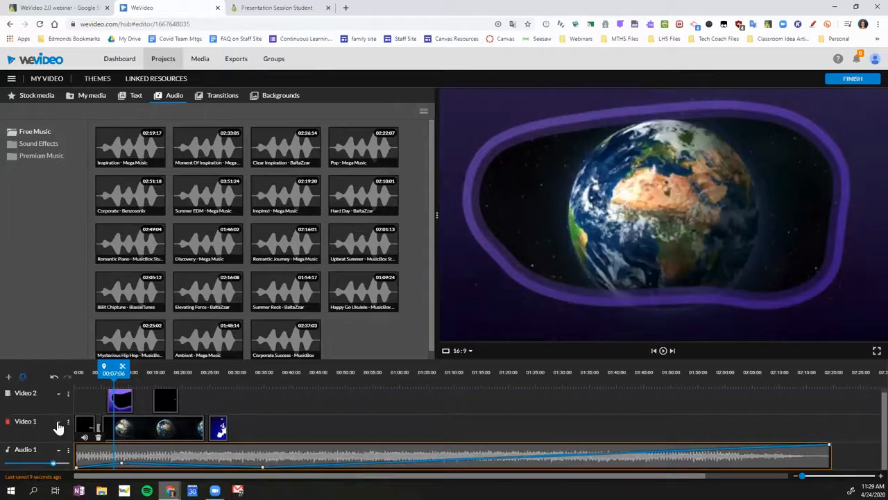
pyautogui.click(219, 435)
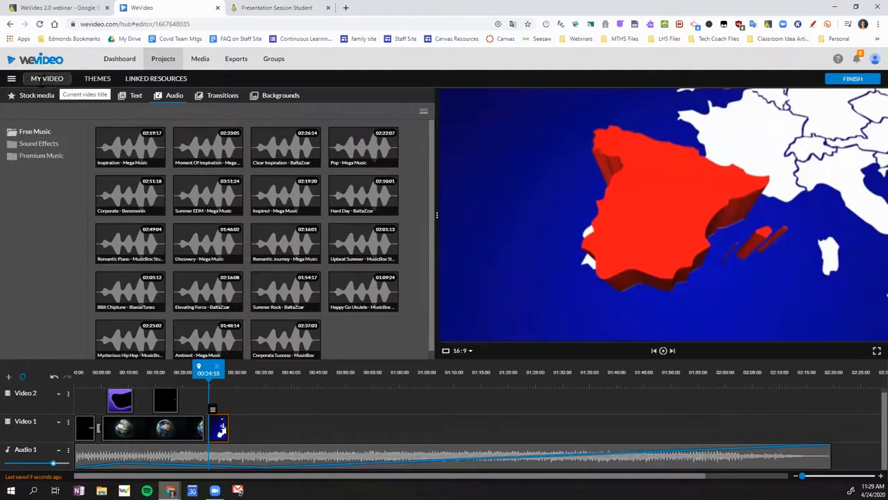
# - Rename the video as Earth Video
pyautogui.click(48, 80)
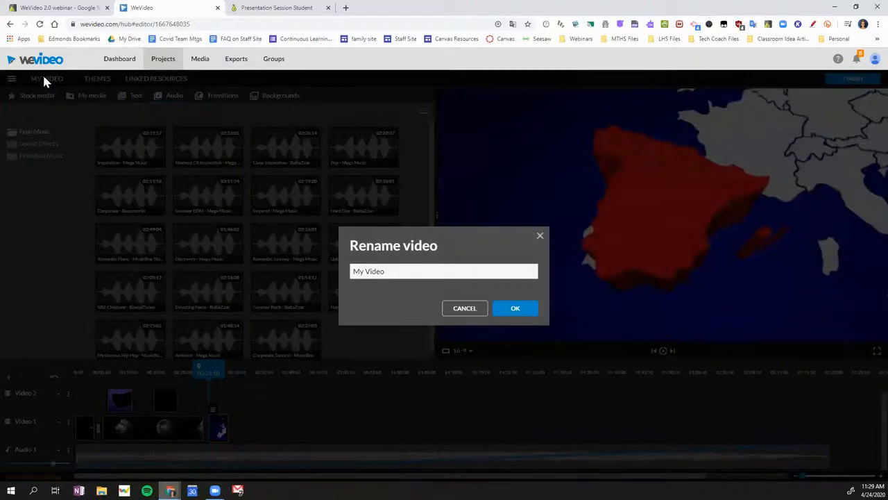
pyautogui.moveTo(424, 275); pyautogui.dragTo(335, 277)
pyautogui.write('Earth Video')
pyautogui.click(520, 312)
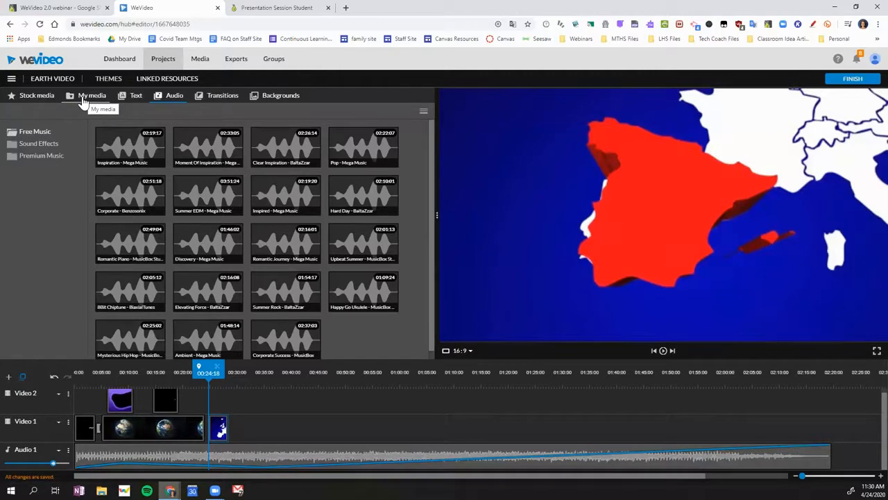
pyautogui.click(49, 79)
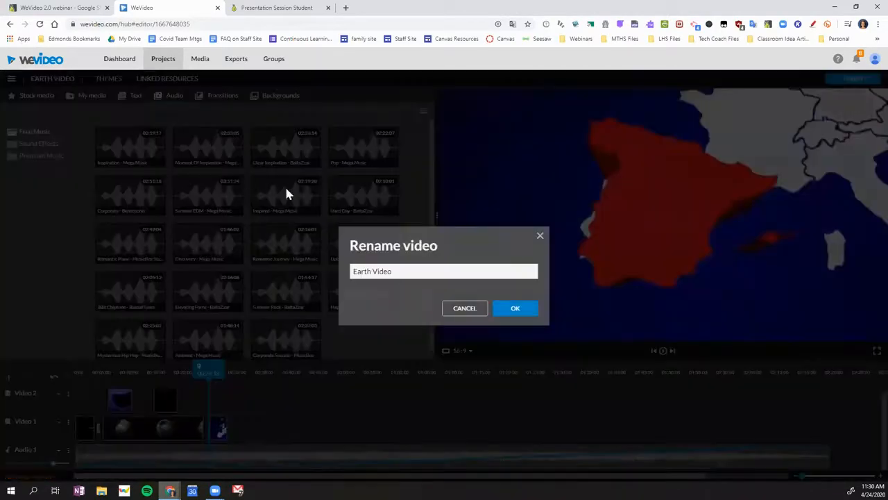
pyautogui.click(540, 236)
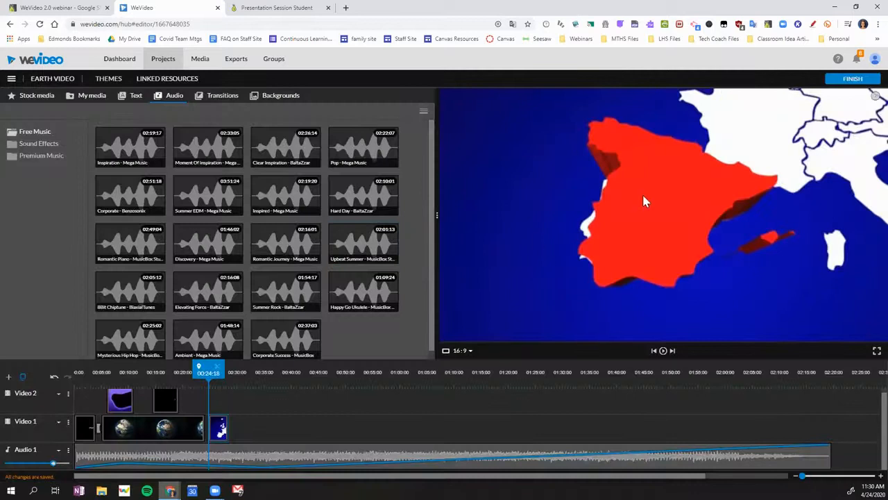
# - View the export settings for Earth Video and return to the editor without exporting
pyautogui.click(854, 79)
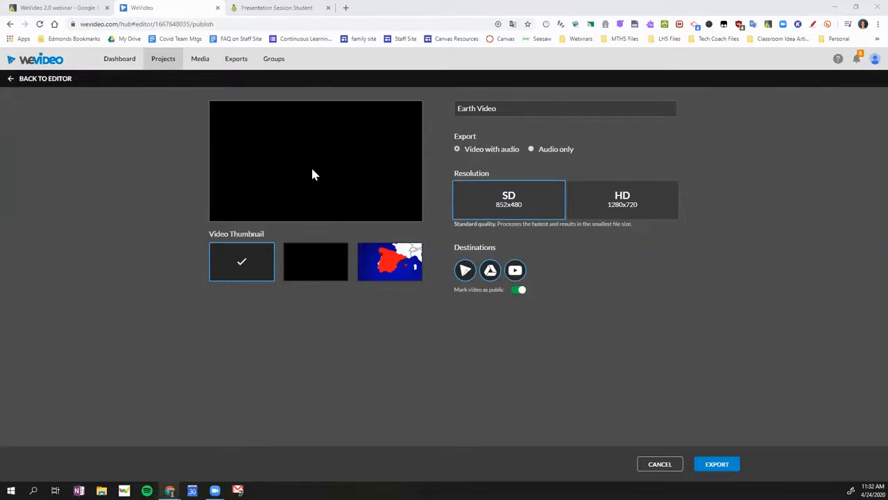
pyautogui.click(10, 80)
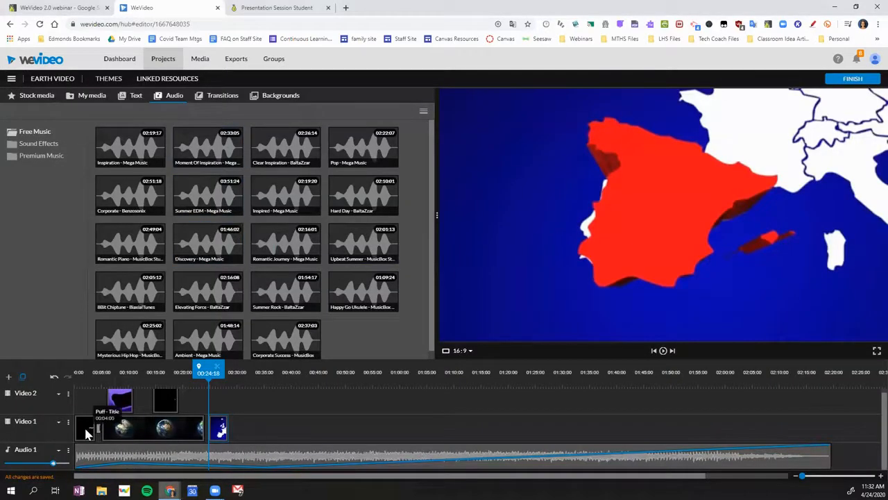
# - Open the Puff title at the start of Video 1 for editing and save it as it is
pyautogui.click(85, 427)
pyautogui.doubleClick(84, 429)
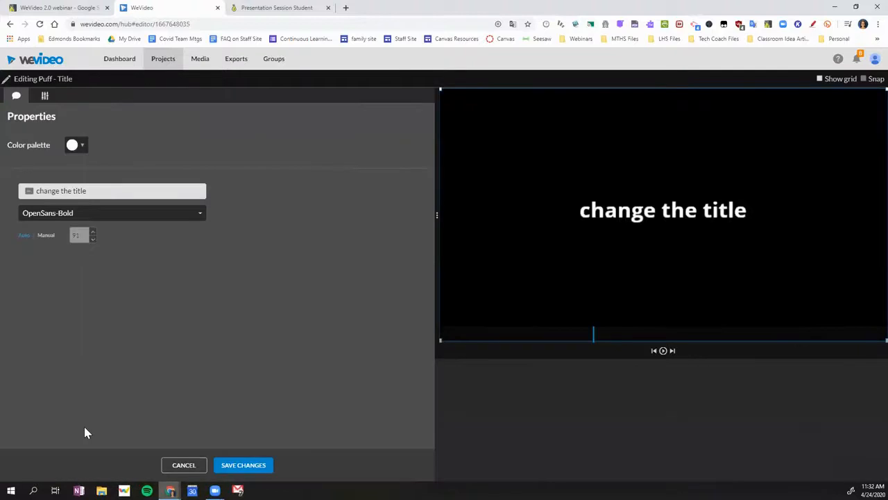
pyautogui.click(236, 466)
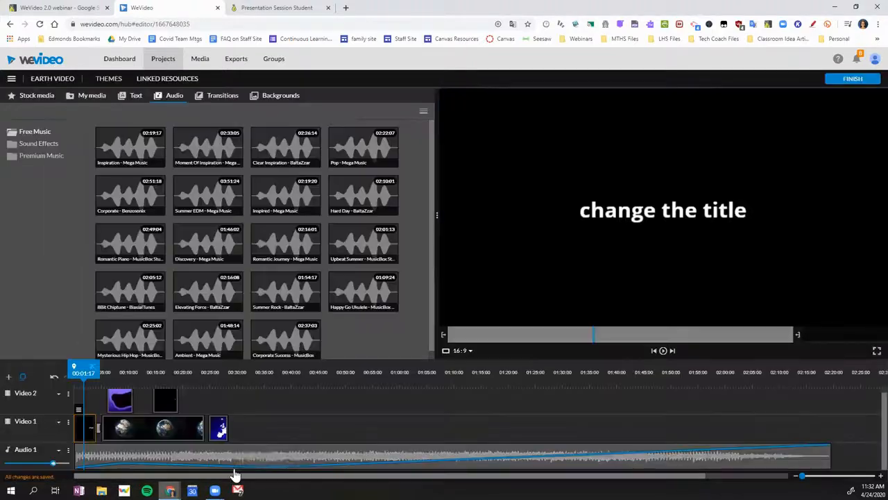
# - Add a timeline marker titled "ok" at 00:01:17, without linking it to a clip
pyautogui.click(75, 370)
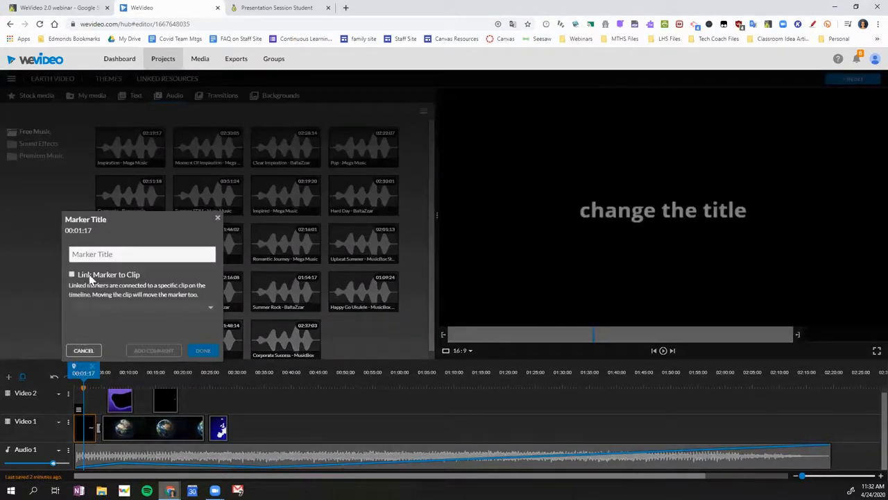
pyautogui.click(114, 255)
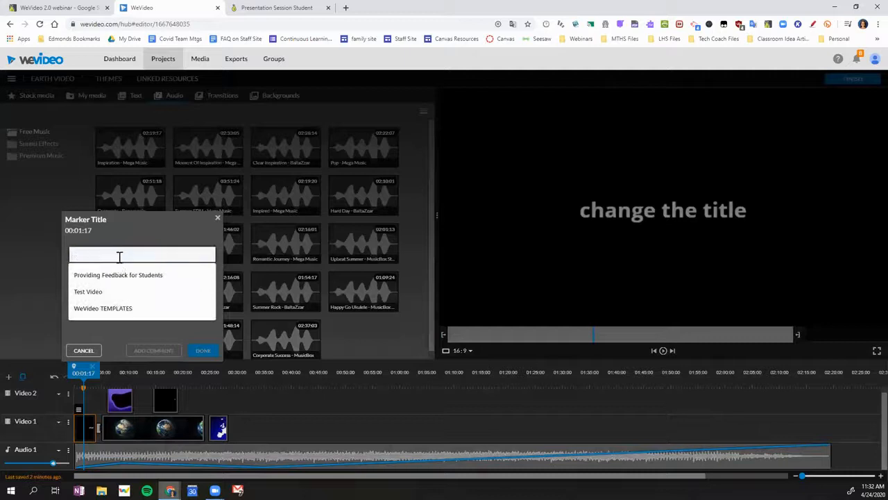
pyautogui.write('ok')
pyautogui.click(201, 352)
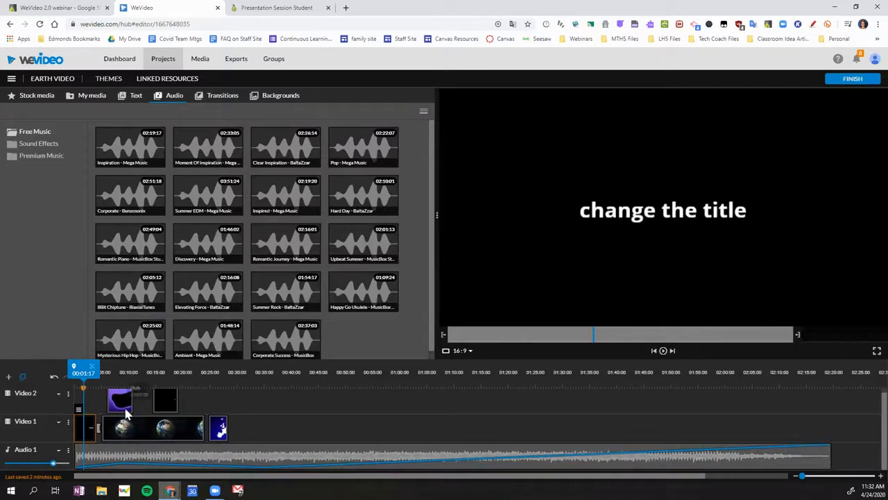
# - Export Earth Video as video with audio in SD 852x480, and return to the editor
pyautogui.click(853, 80)
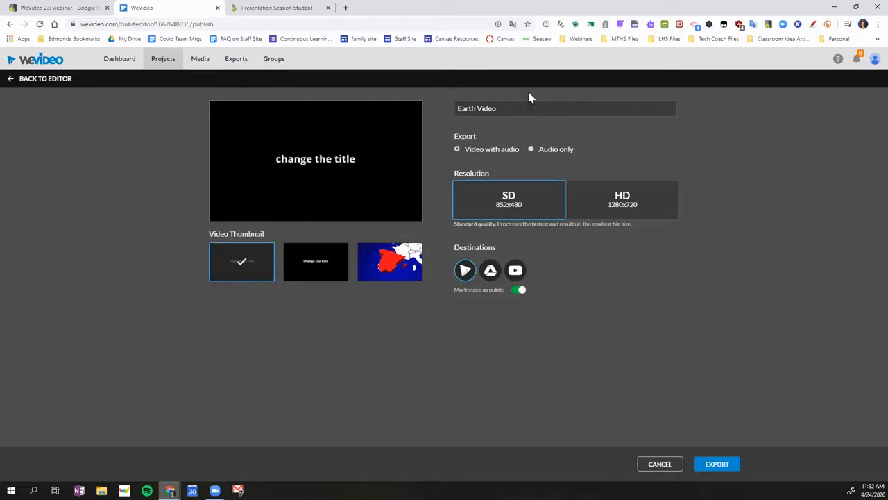
pyautogui.click(721, 463)
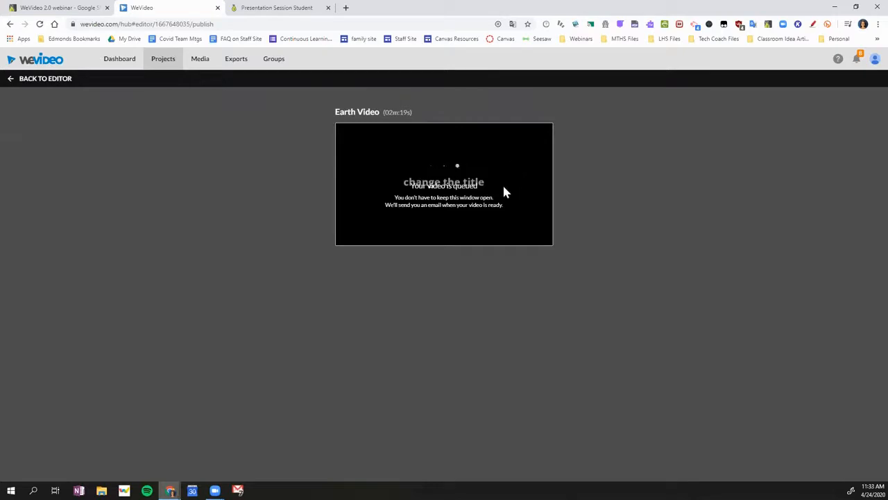
pyautogui.click(10, 81)
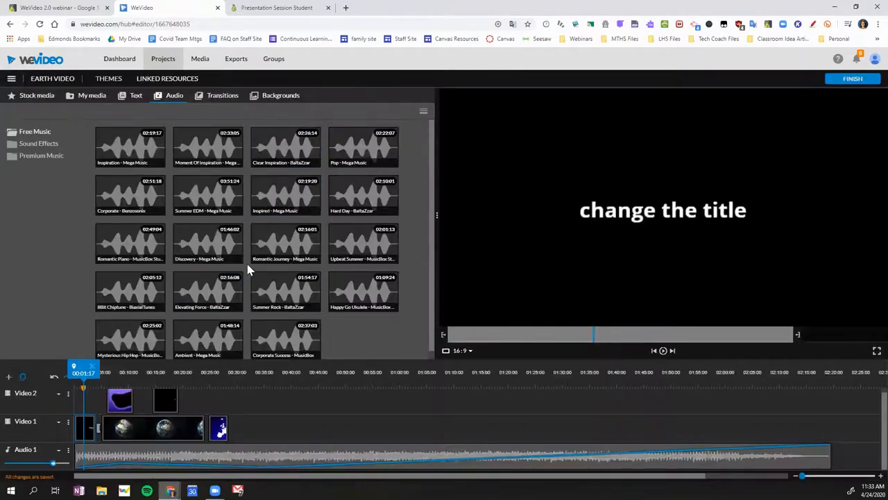
# - Open the list of exports and view the WeVideo TEMPLATES video's page
pyautogui.click(236, 61)
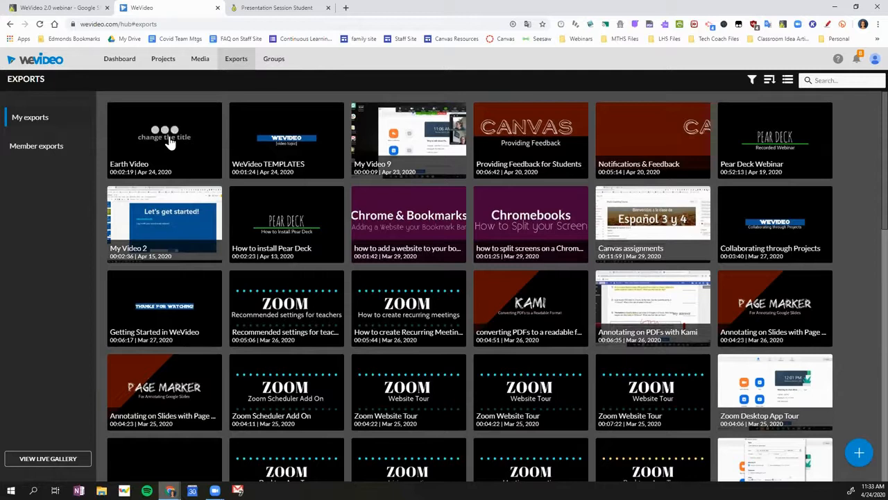
pyautogui.click(291, 148)
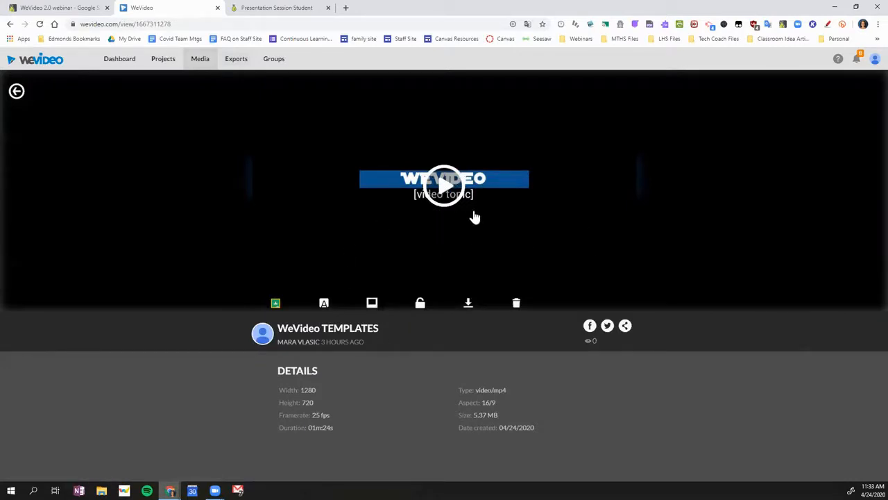
# - Open the sharing options of the WeVideo TEMPLATES video, select its link and its embed code, and close them
pyautogui.click(625, 327)
pyautogui.moveTo(415, 221); pyautogui.dragTo(315, 230)
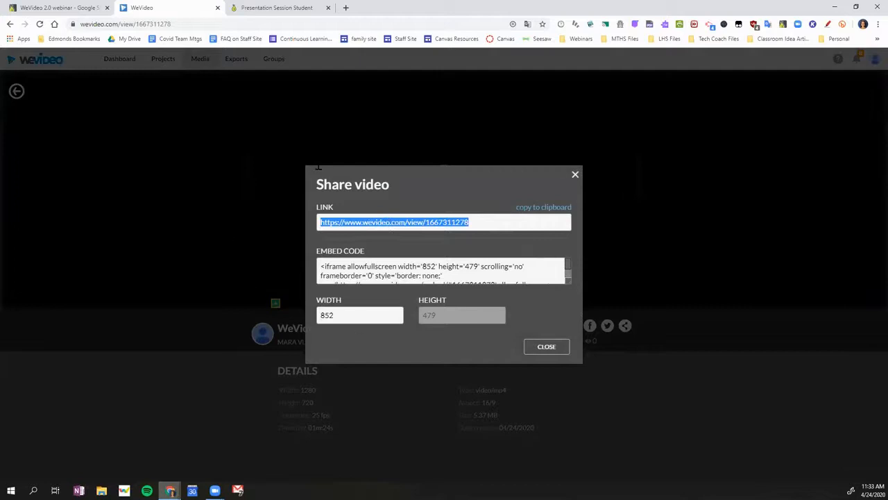
pyautogui.scroll(-2, 464, 274)
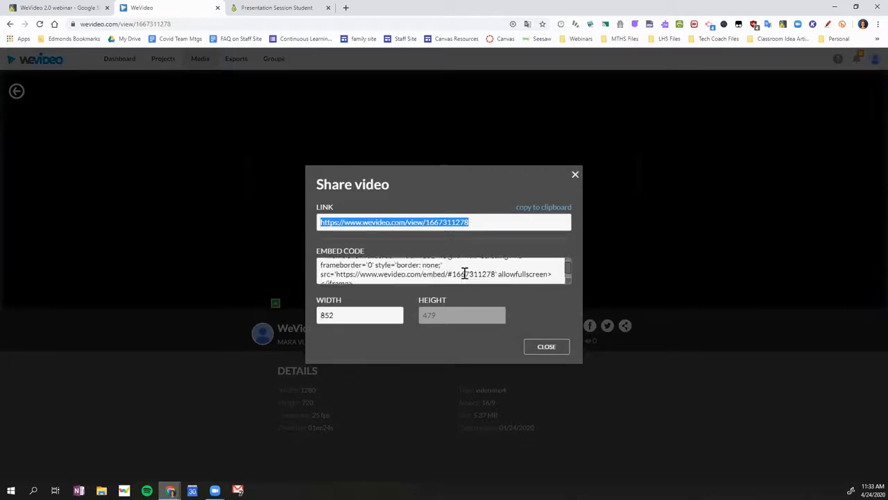
pyautogui.moveTo(395, 275); pyautogui.dragTo(301, 257)
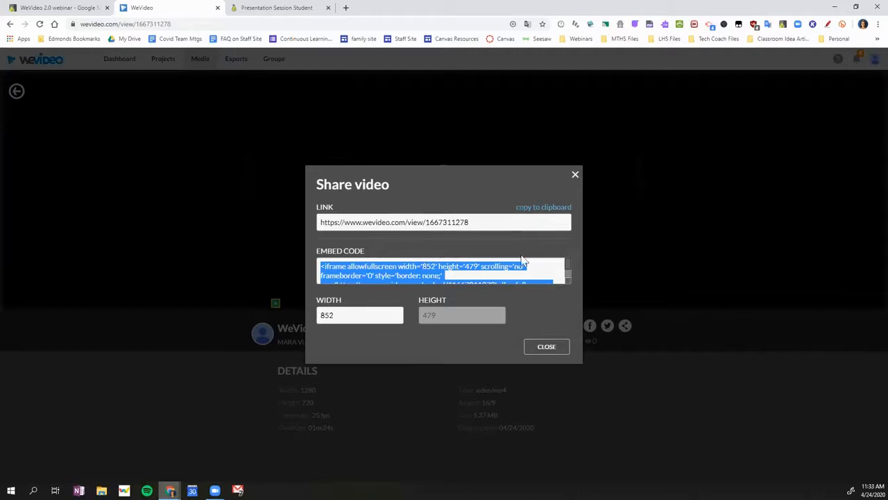
pyautogui.click(546, 346)
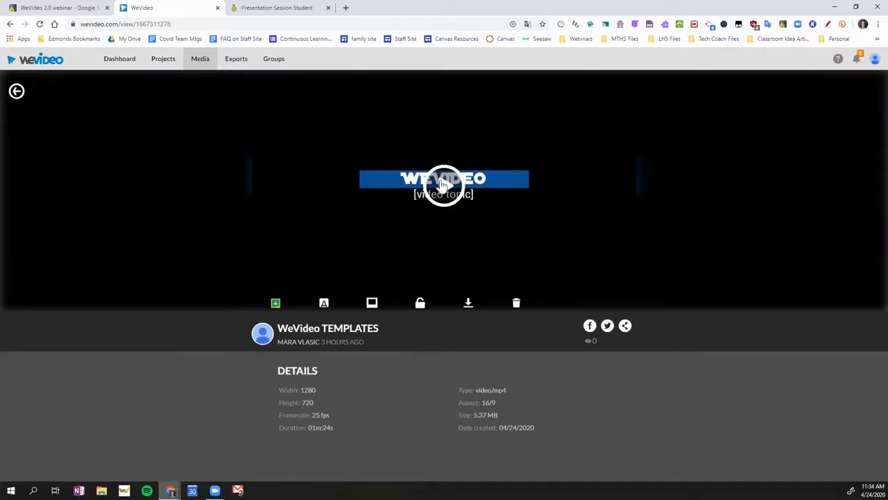
# - Return to the list of exports, view the Earth Video export's page, and leave it
pyautogui.click(17, 91)
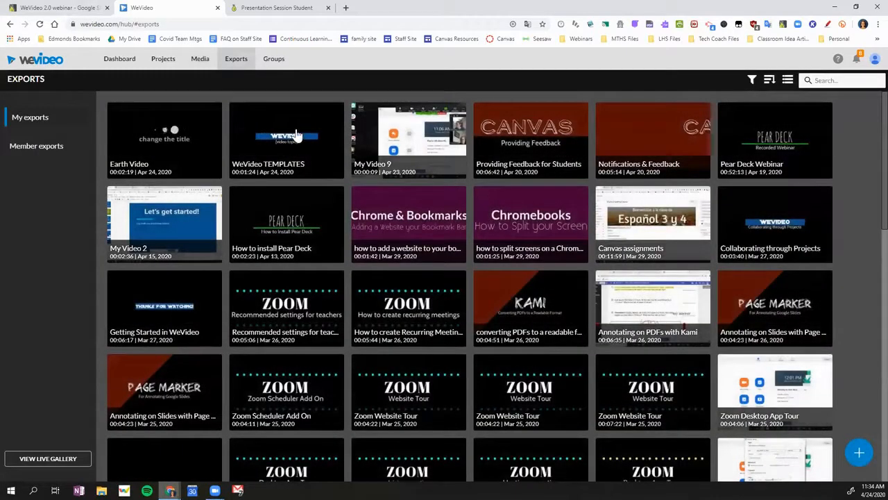
pyautogui.click(164, 139)
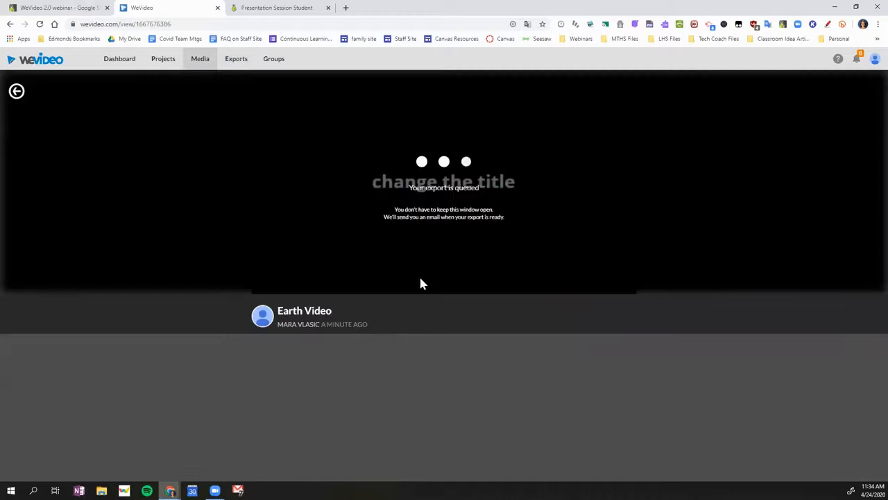
pyautogui.click(17, 91)
# - Reopen the Earth Video edit from the WeVideo 2.0 Tutorials project
pyautogui.click(163, 59)
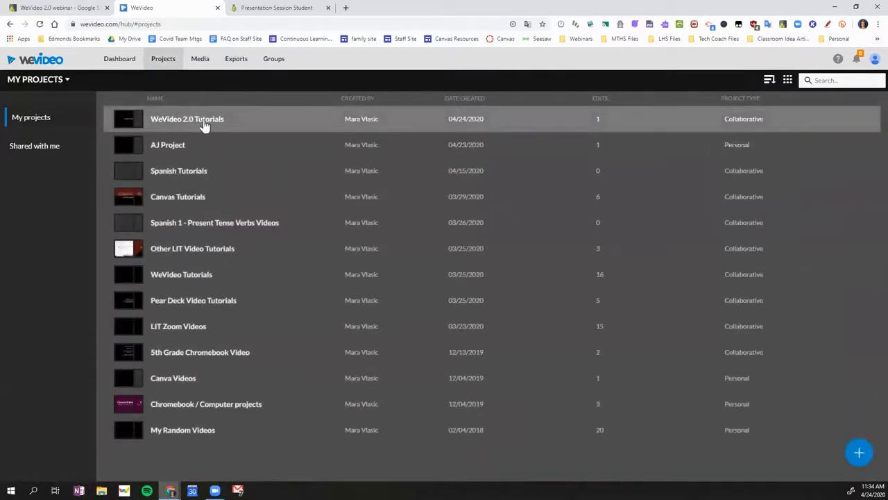
pyautogui.click(206, 122)
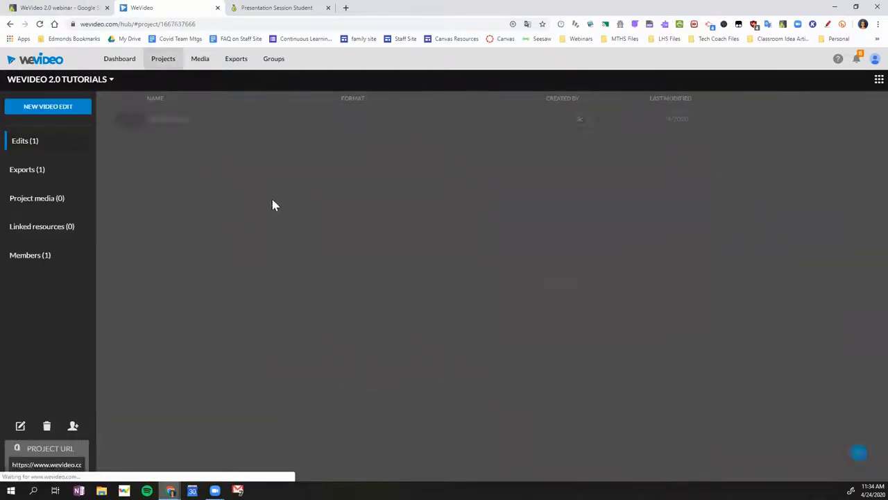
pyautogui.click(183, 122)
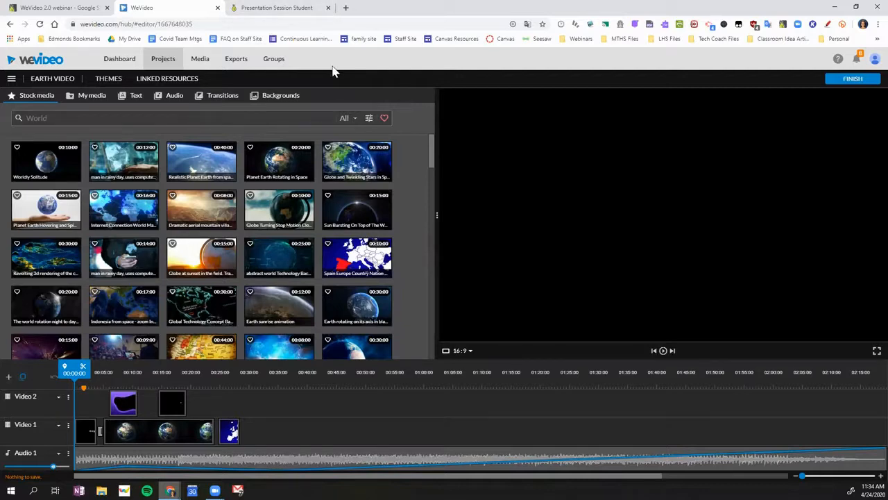
# - Open the WeVideo 2.0 webinar presentation from the recent files of Google Drive in a new browser tab
pyautogui.click(346, 8)
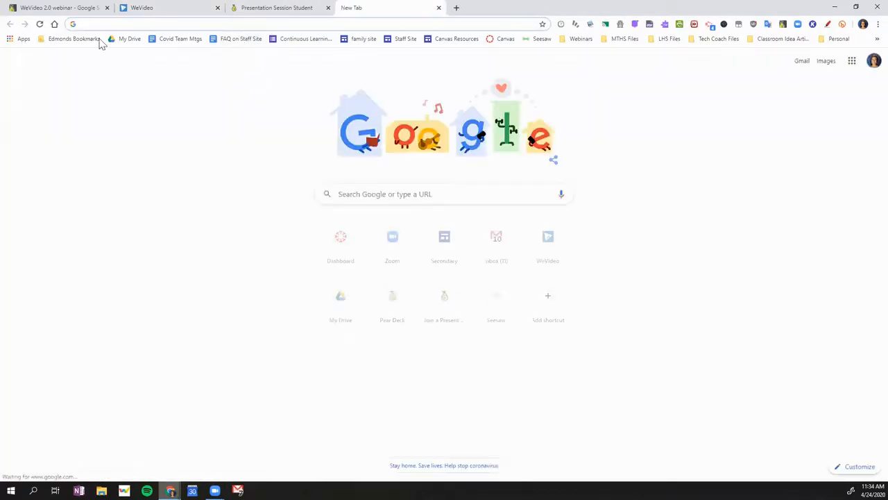
pyautogui.click(129, 38)
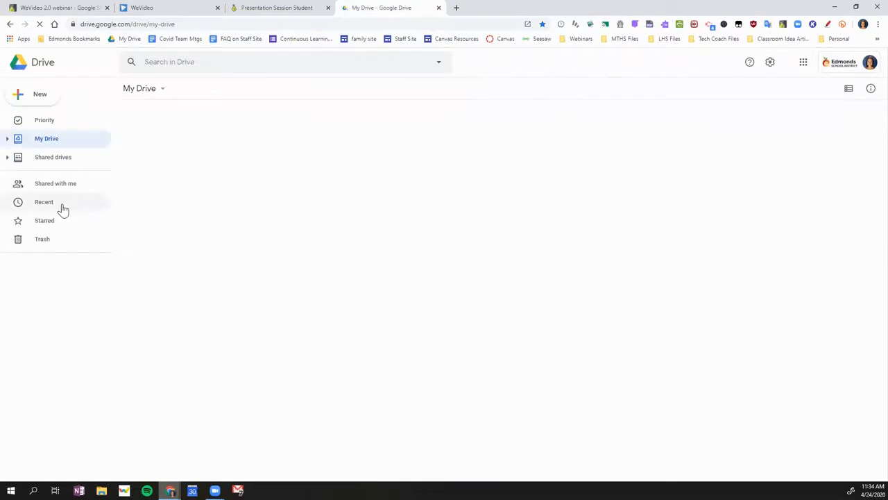
pyautogui.click(61, 206)
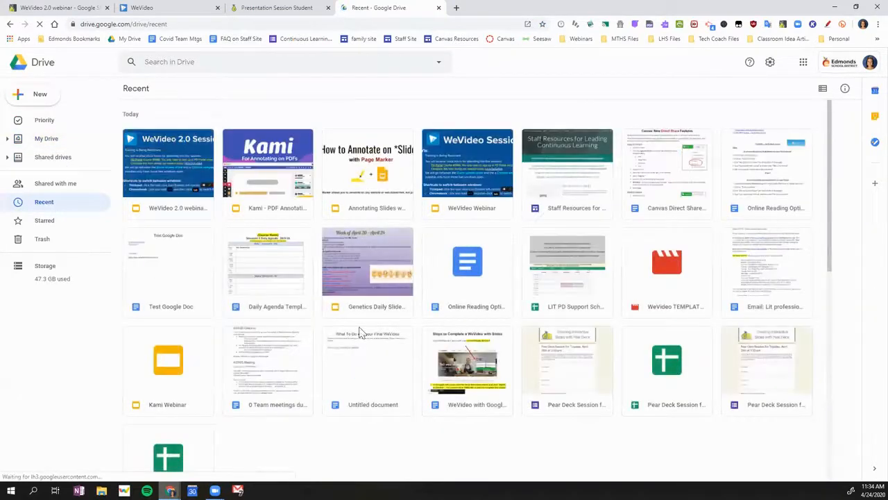
pyautogui.doubleClick(464, 197)
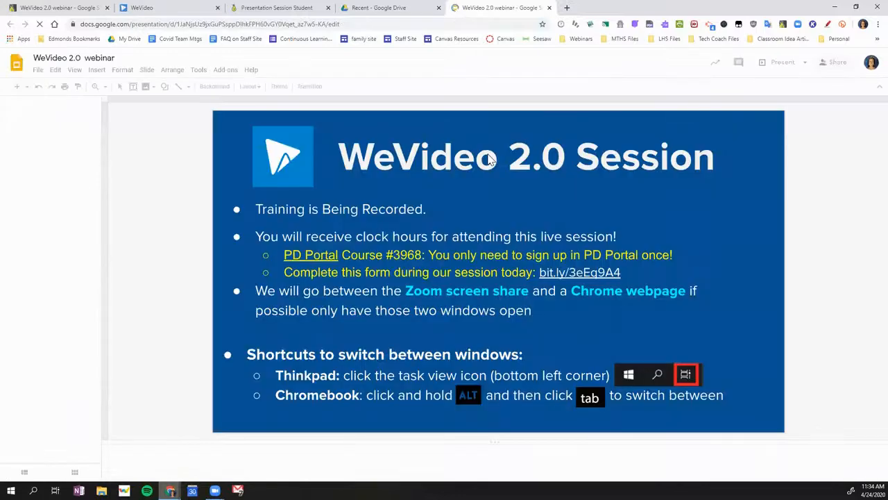
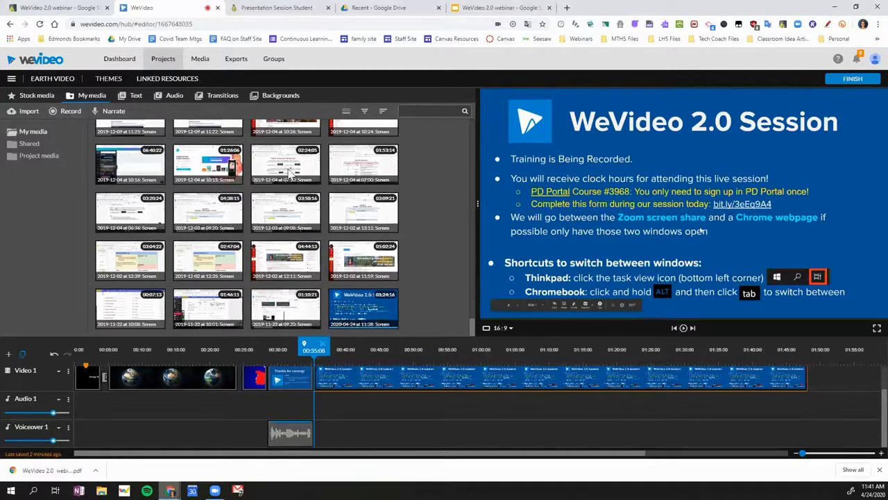
# - Start a screen recording of Screen 2 with the default internal microphone as audio source
pyautogui.click(67, 112)
pyautogui.click(390, 267)
pyautogui.click(513, 325)
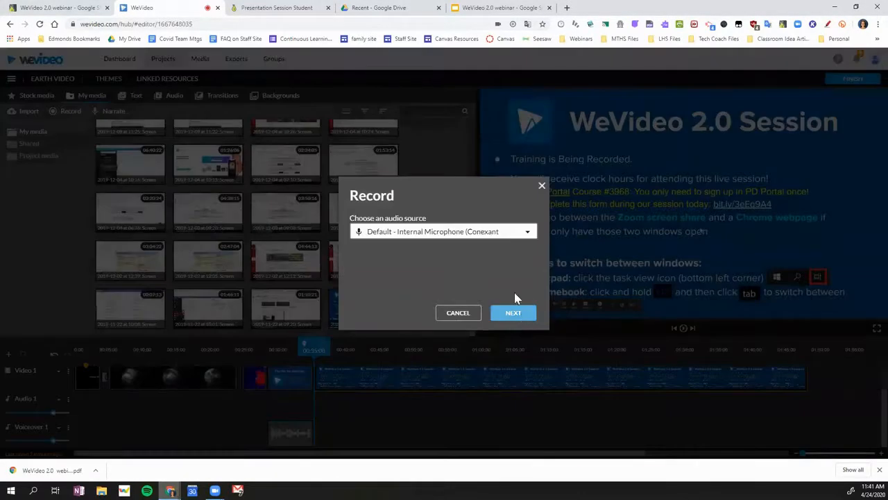
pyautogui.click(512, 313)
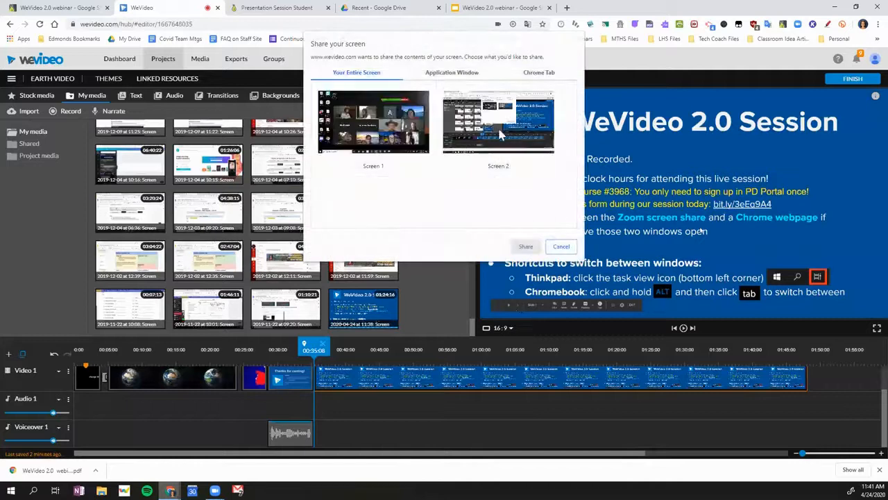
pyautogui.click(495, 135)
pyautogui.click(525, 248)
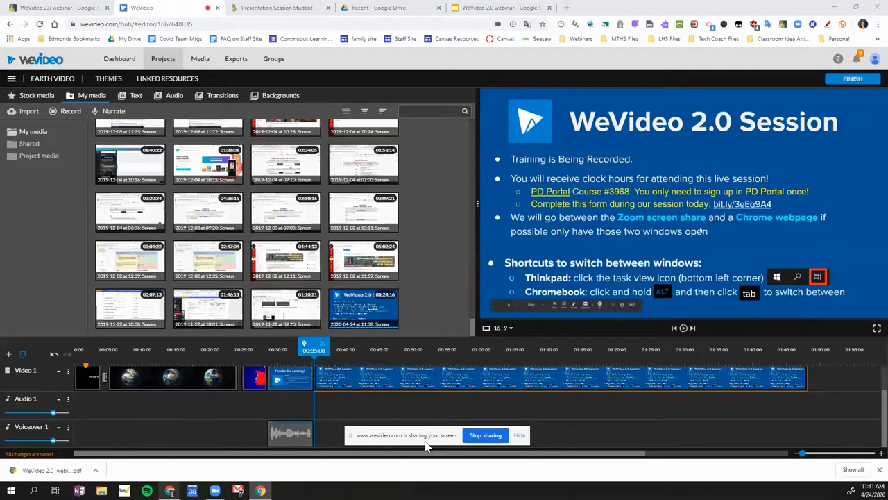
# - Hide the screen-sharing notice, bring it back to stop sharing, and discard the recording from its preview
pyautogui.click(520, 436)
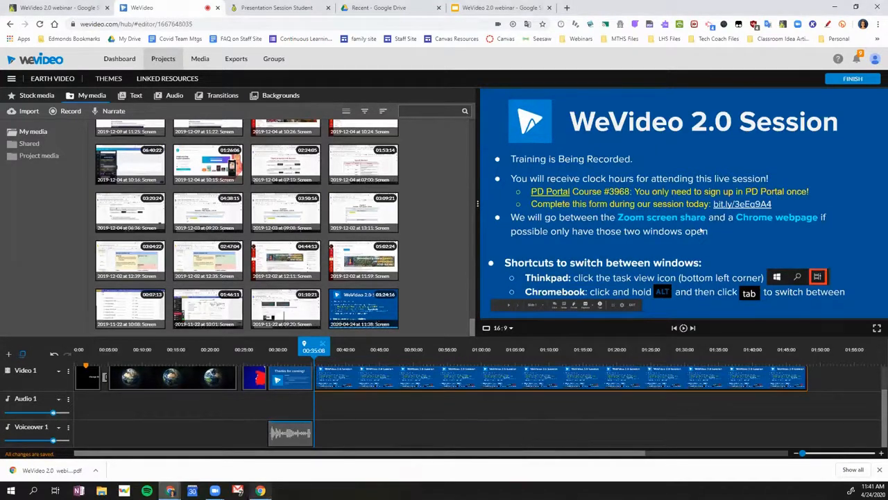
pyautogui.click(260, 490)
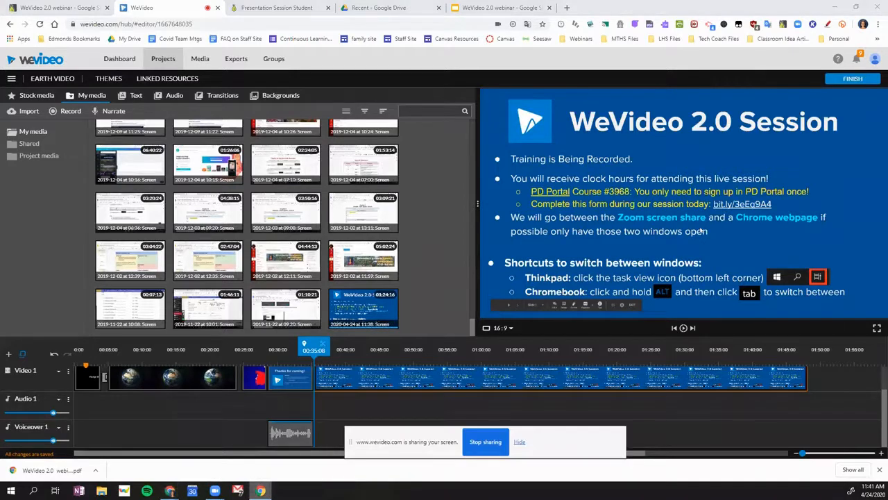
pyautogui.click(486, 442)
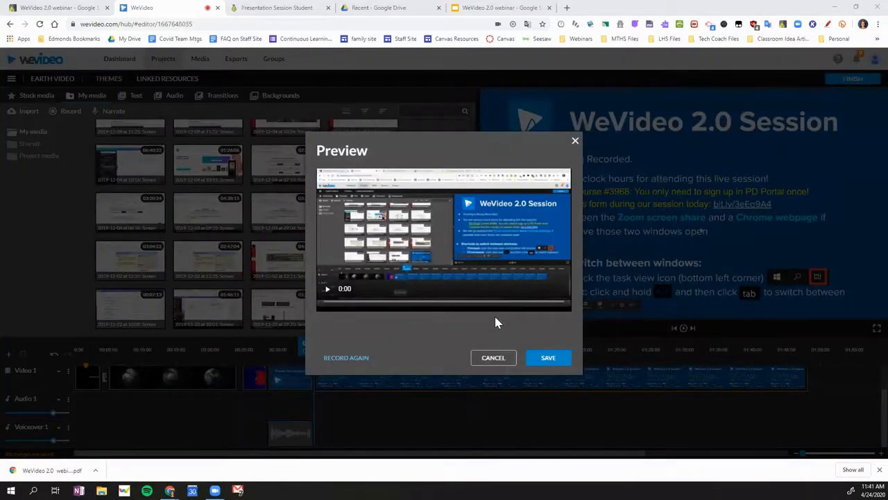
pyautogui.click(494, 359)
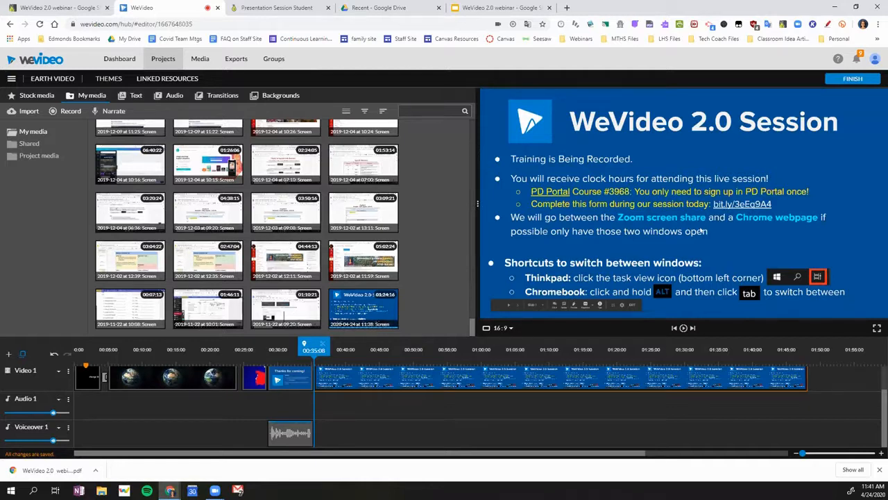
# - Switch to the WeVideo 2.0 webinar slides, exit the slideshow, and view the Google Slides & WeVideo and Projects slides
pyautogui.click(503, 7)
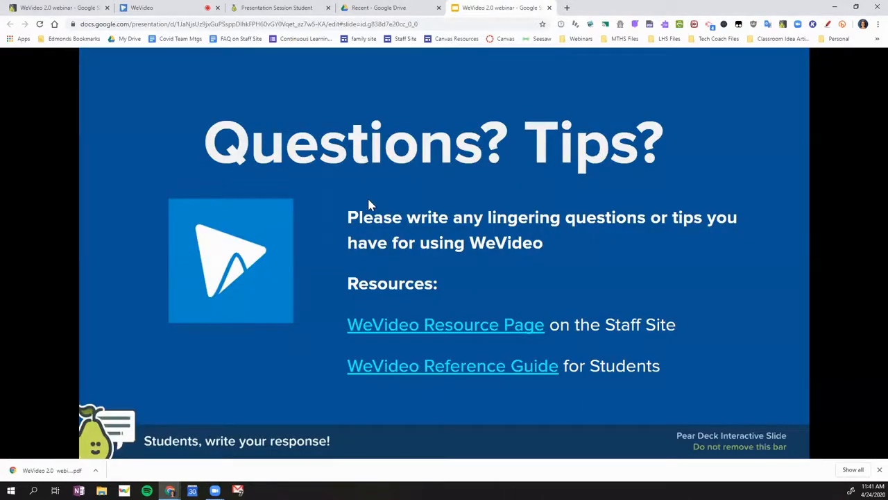
pyautogui.press('Right')
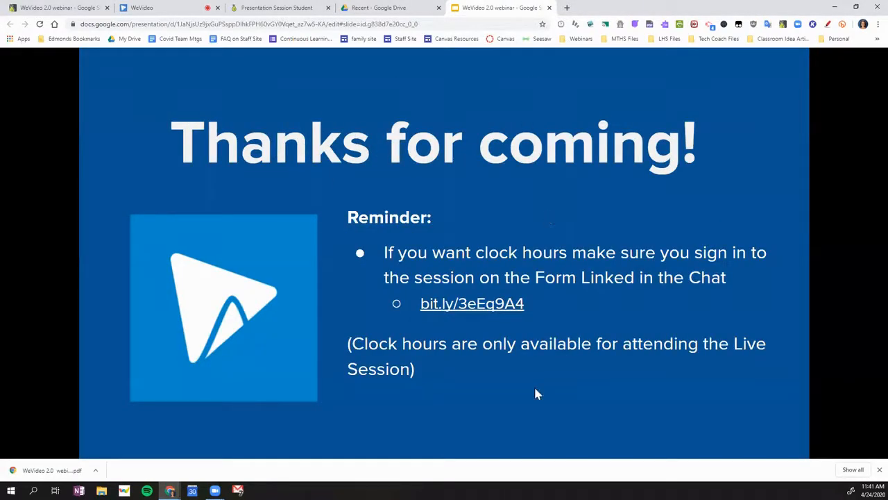
pyautogui.press('Escape')
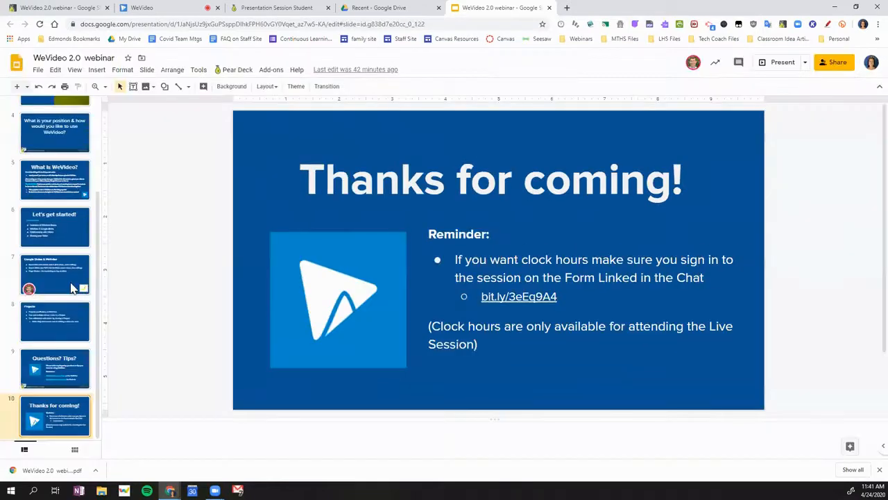
pyautogui.click(72, 286)
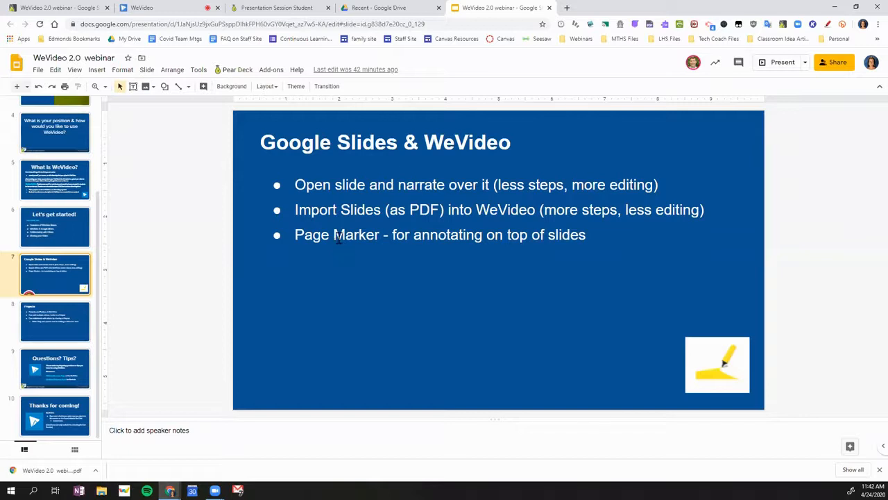
pyautogui.press('Down')
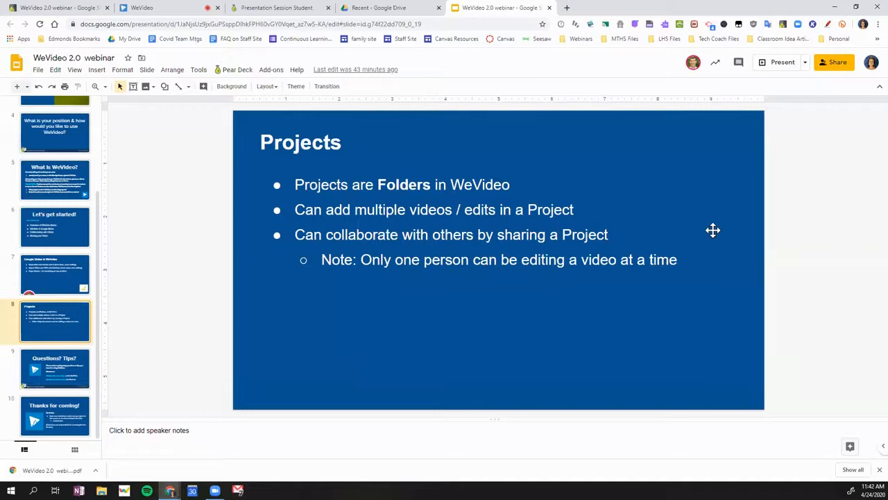
# - Switch back to WeVideo, save Earth Video, and exit the editor to the project list
pyautogui.hotkey('ctrl', '2')
pyautogui.click(163, 60)
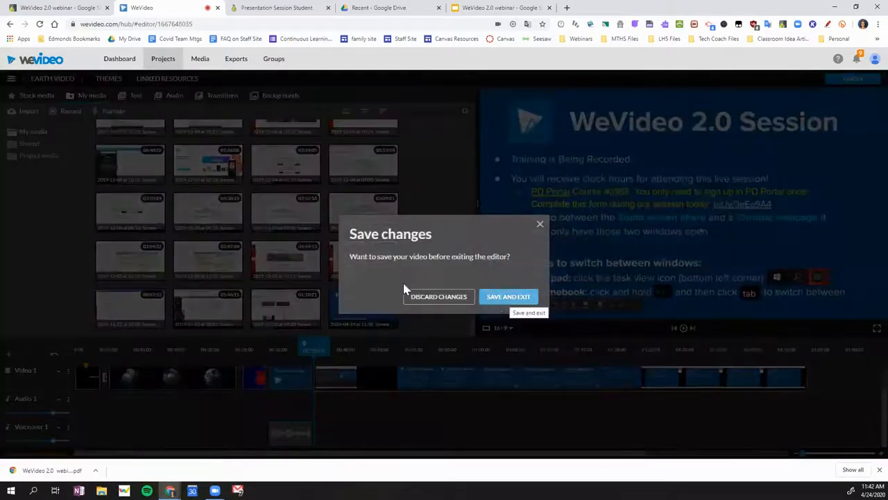
pyautogui.click(512, 300)
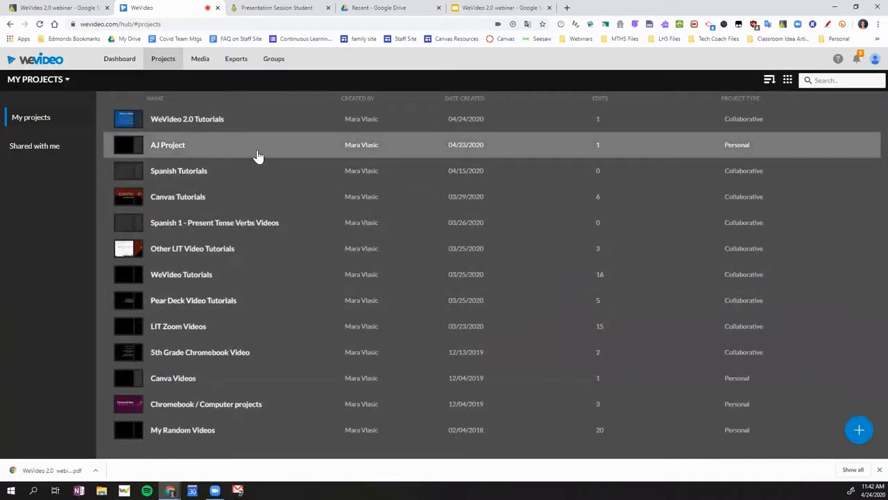
# - Open the Canvas tutorial TEMPLATES edit from the Canvas Tutorials project
pyautogui.click(215, 200)
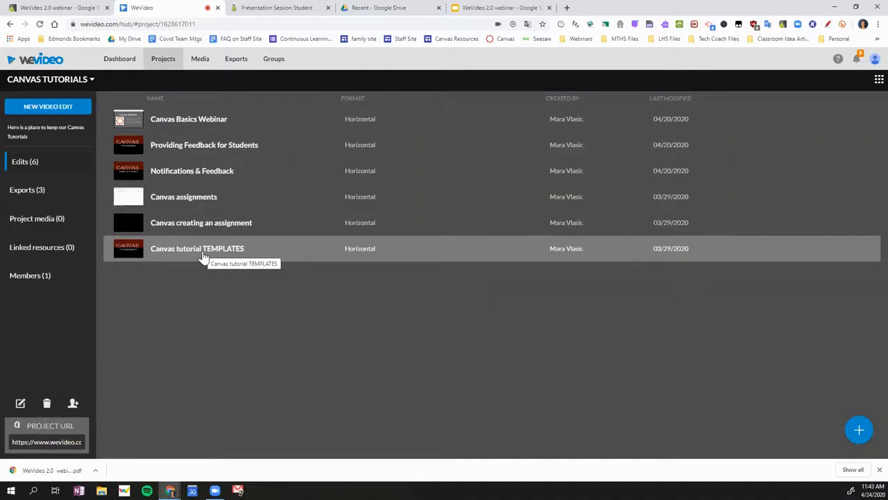
pyautogui.doubleClick(199, 254)
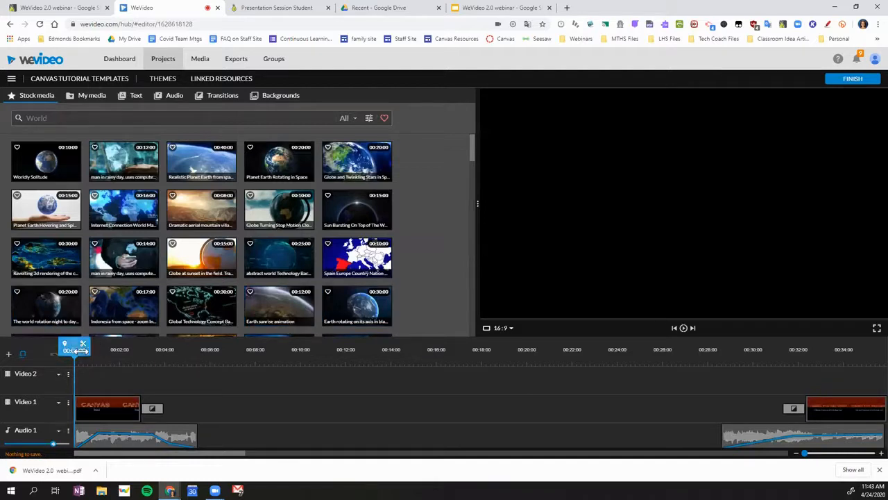
# - Examine the template's opening title, closing music, Thanks for Watching title and the gap before it, and return to the project list
pyautogui.click(99, 417)
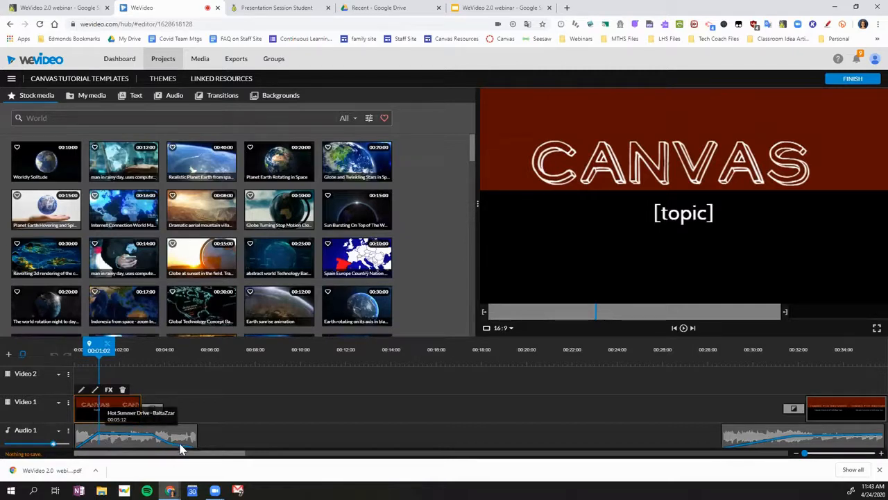
pyautogui.click(773, 432)
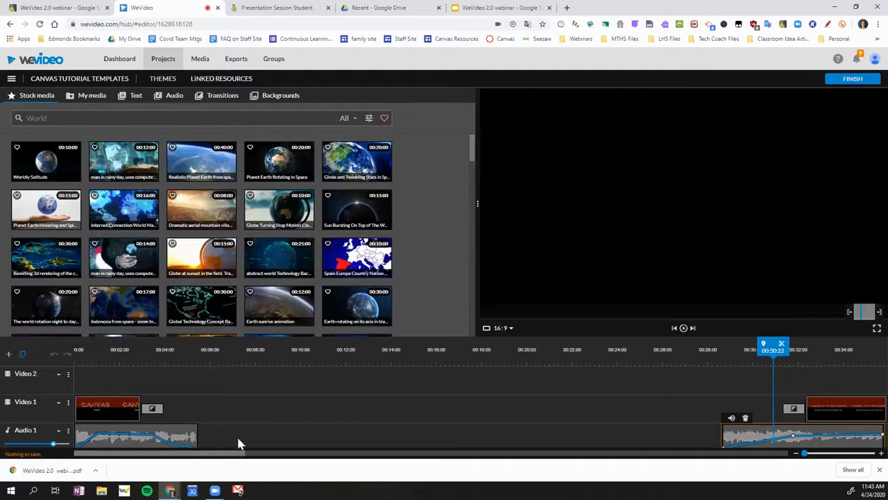
pyautogui.moveTo(238, 458); pyautogui.dragTo(261, 458)
pyautogui.click(745, 406)
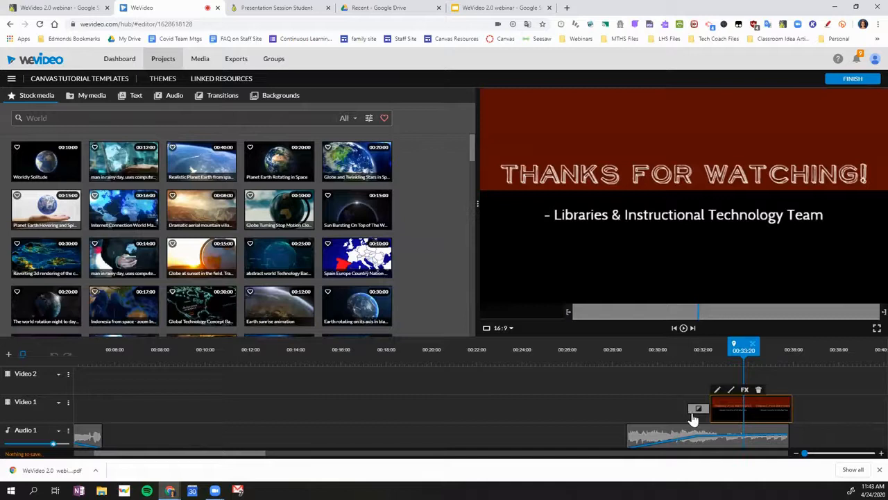
pyautogui.moveTo(729, 347); pyautogui.dragTo(683, 359)
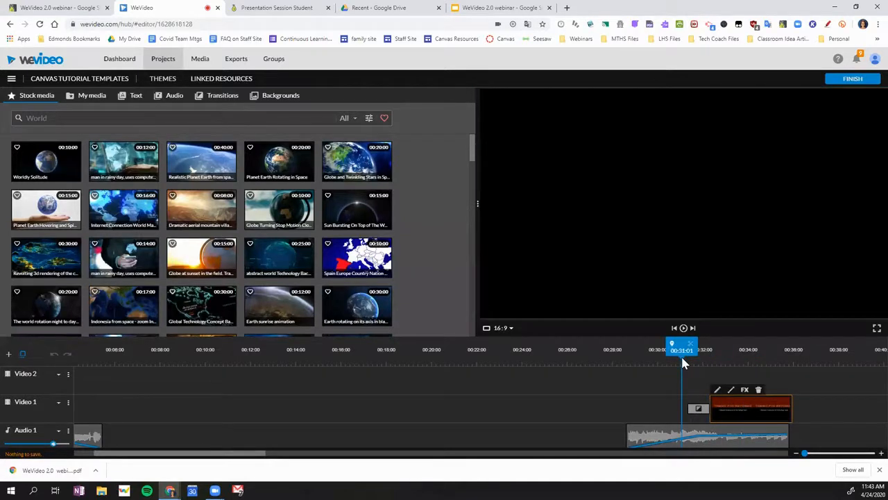
pyautogui.click(164, 61)
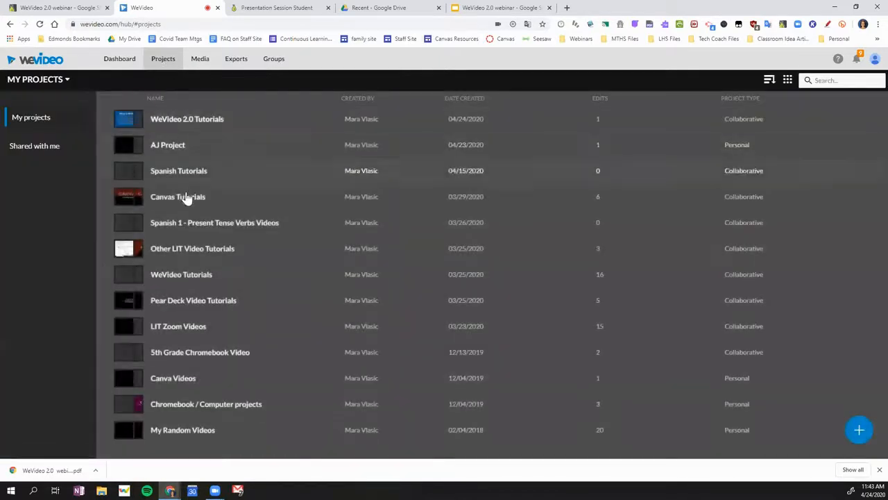
# - Open the Canvas Tutorials project and duplicate the Canvas tutorial TEMPLATES edit
pyautogui.click(186, 197)
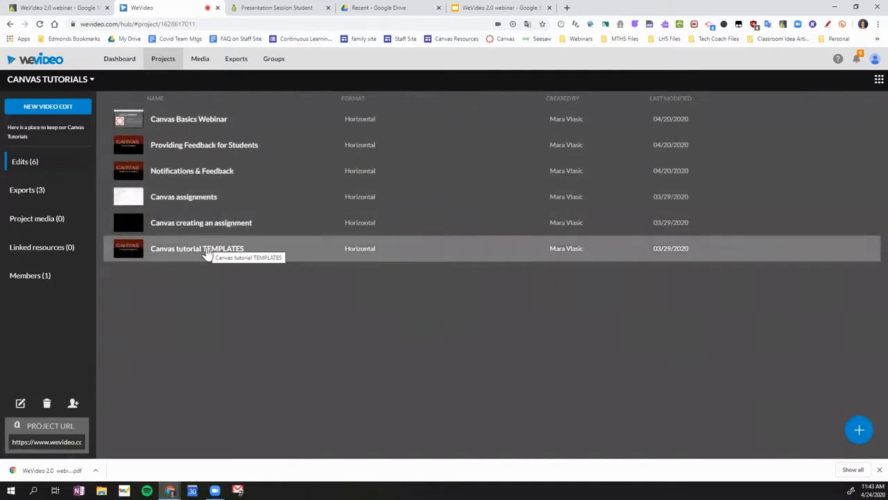
pyautogui.rightClick(207, 254)
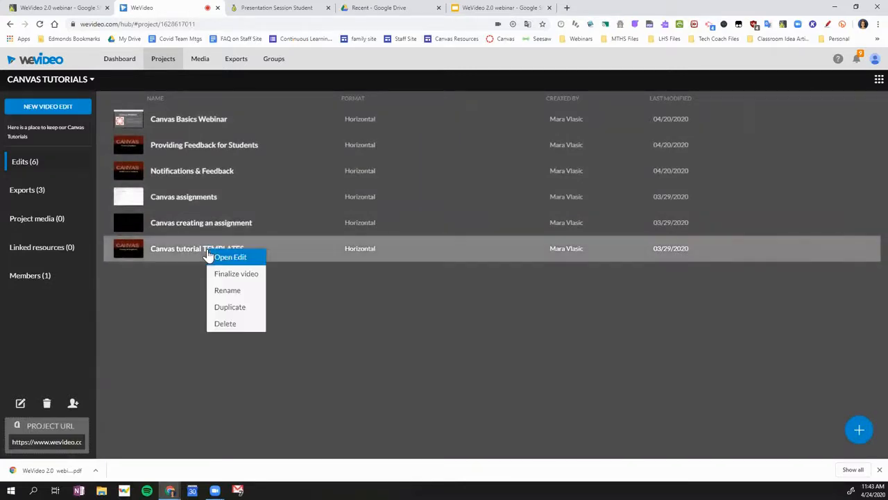
pyautogui.click(245, 306)
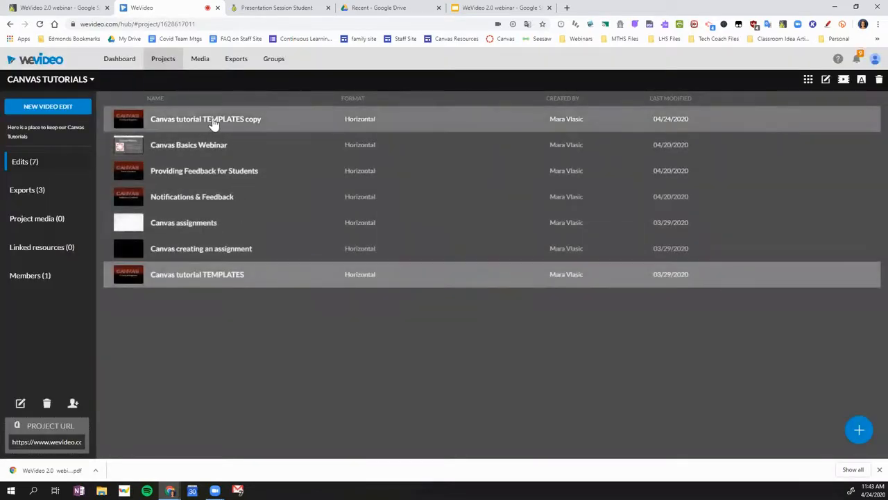
# - Open the Canvas tutorial TEMPLATES copy and rename the video as Canvas & WeVideo
pyautogui.doubleClick(218, 121)
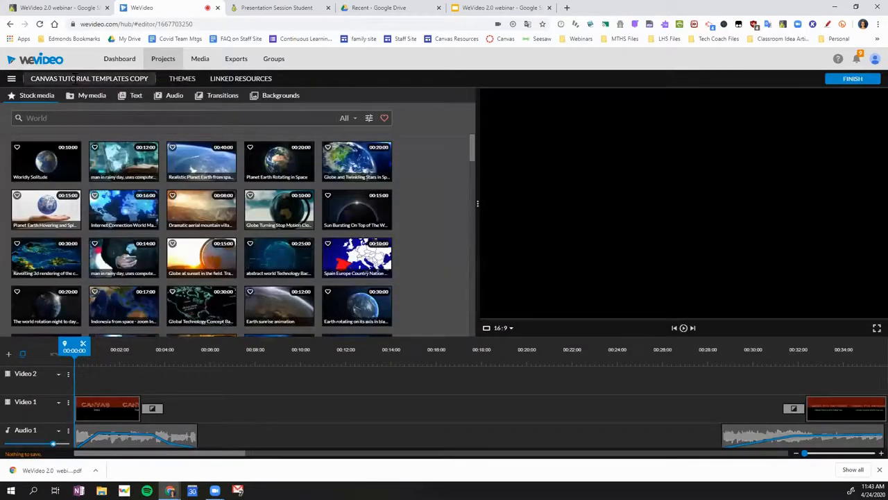
pyautogui.click(78, 80)
pyautogui.tripleClick(425, 258)
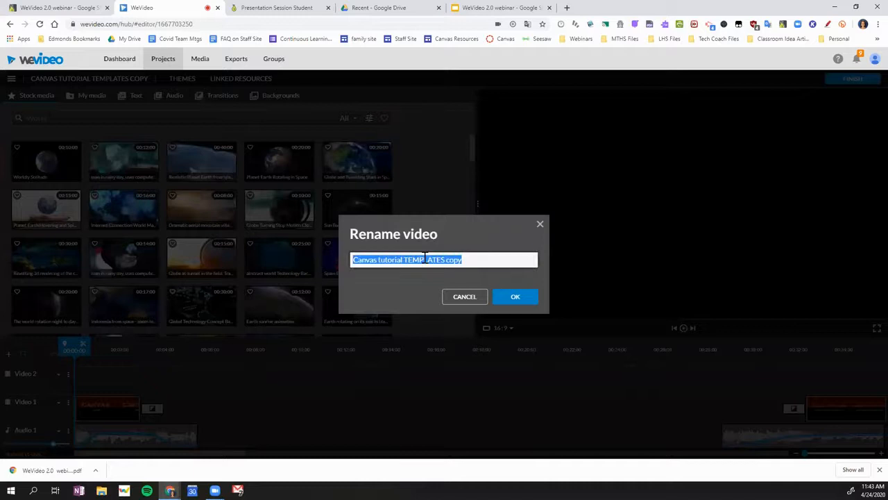
pyautogui.write('Canvas & We')
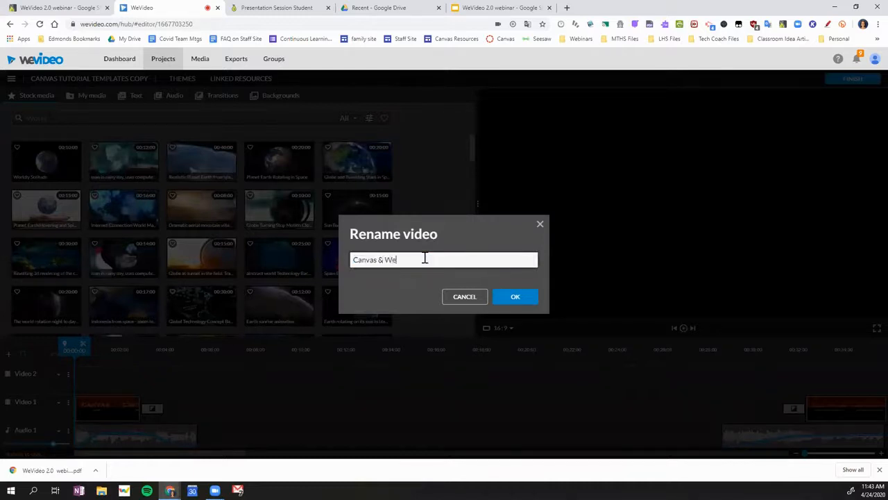
pyautogui.write('Videp')
pyautogui.press('BackSpace')
pyautogui.write('o')
pyautogui.click(521, 303)
# - Replace the opening title's [topic] text with "Canvas & WeVideo", then save the edit and exit to the project list
pyautogui.doubleClick(111, 414)
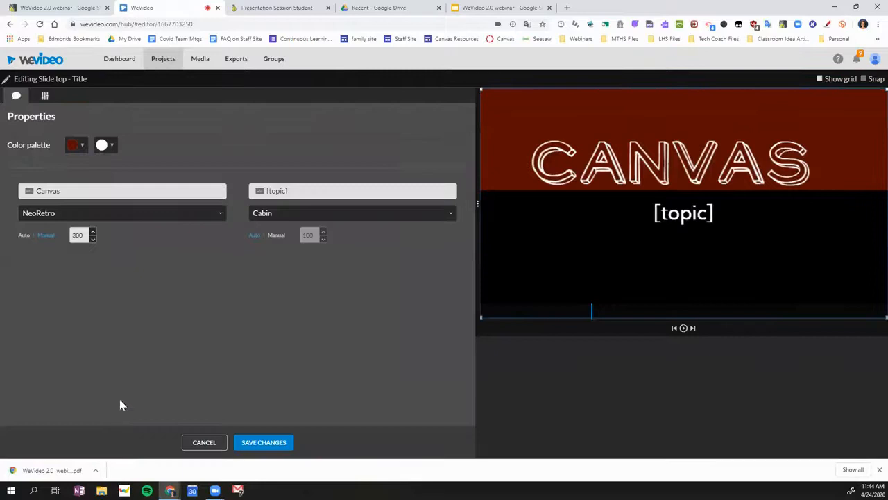
pyautogui.moveTo(314, 194); pyautogui.dragTo(260, 197)
pyautogui.write('Canvas & WEV')
pyautogui.press('BackSpace')
pyautogui.press('BackSpace')
pyautogui.write('eVid')
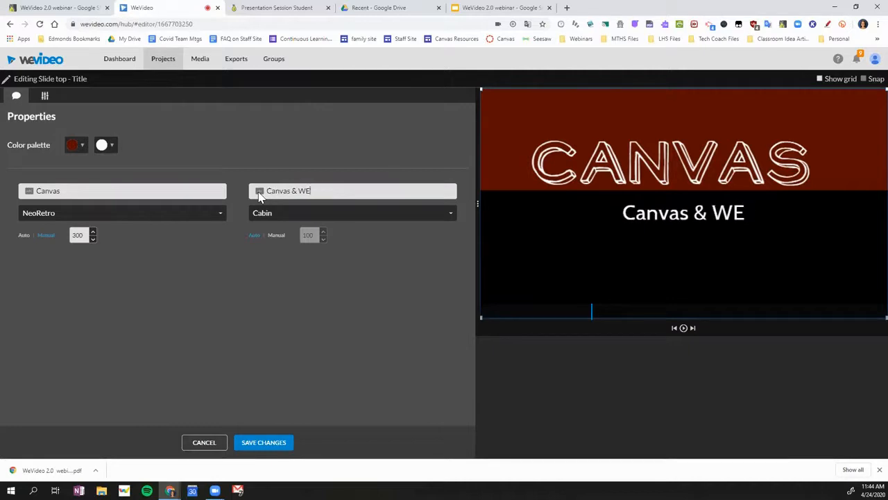
pyautogui.write('eo')
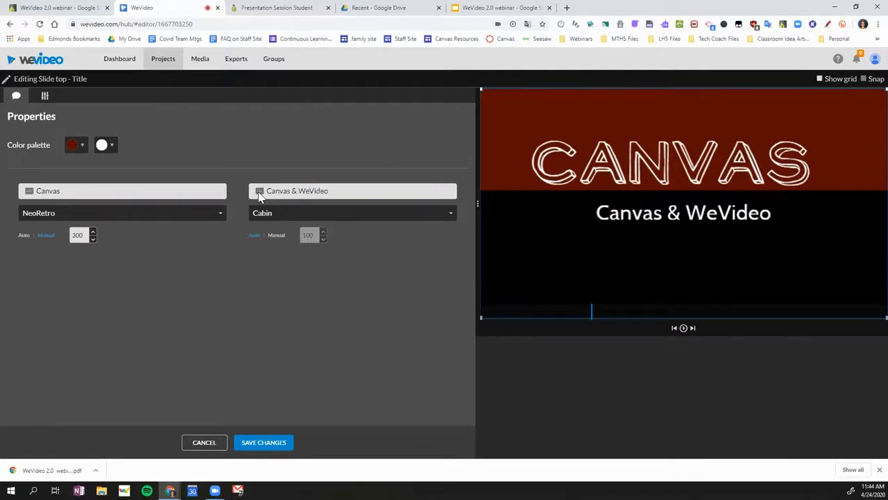
pyautogui.click(264, 443)
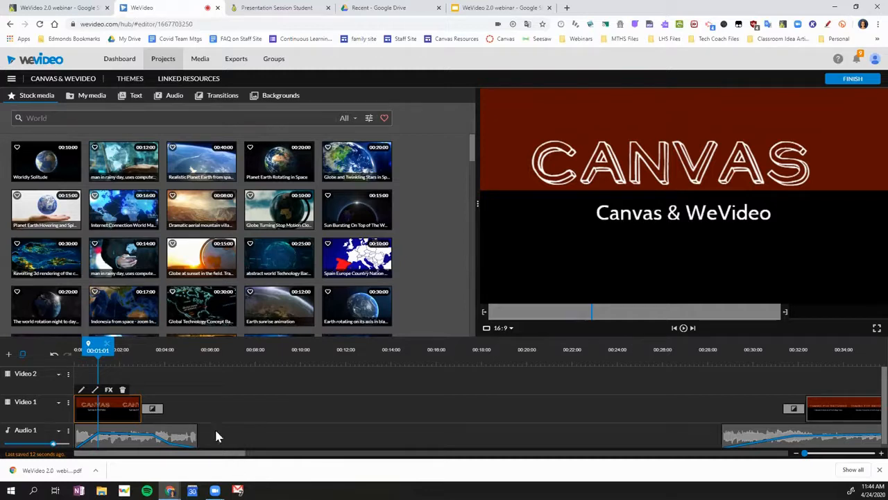
pyautogui.click(176, 61)
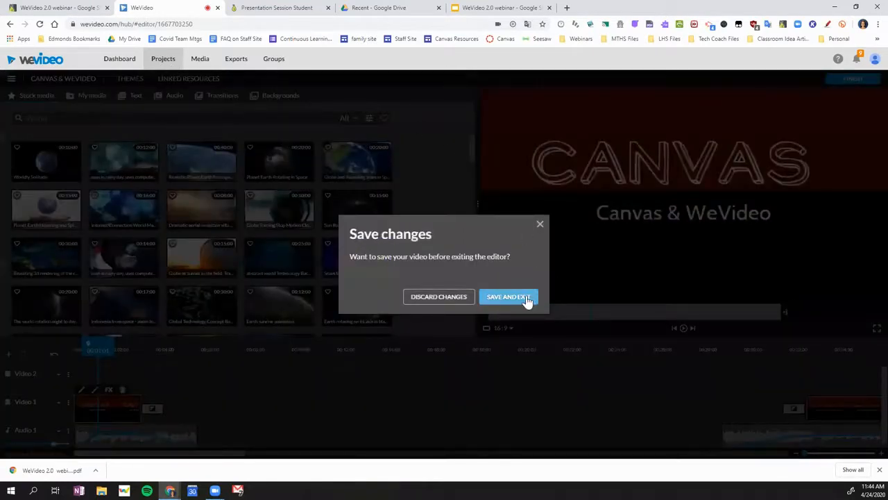
pyautogui.click(529, 298)
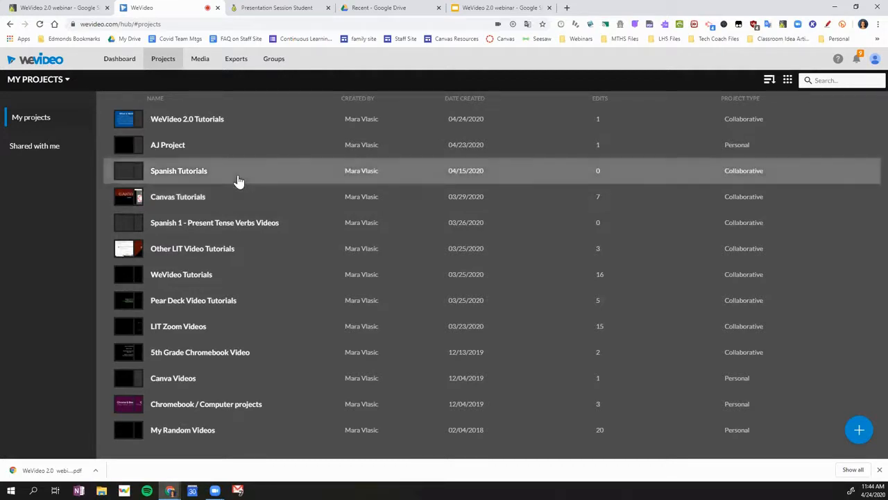
# - Reopen the Canvas Tutorials project and check the combine option for the Providing Feedback for Students and Notifications & Feedback edits
pyautogui.click(204, 200)
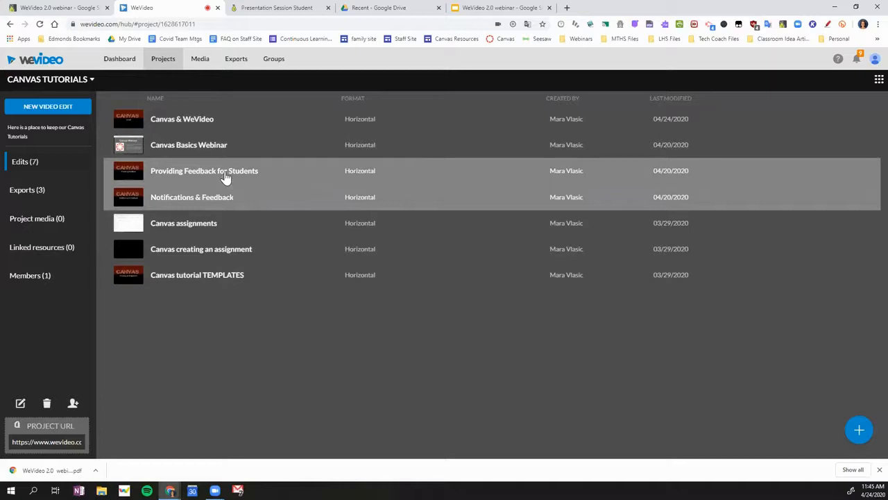
pyautogui.rightClick(224, 177)
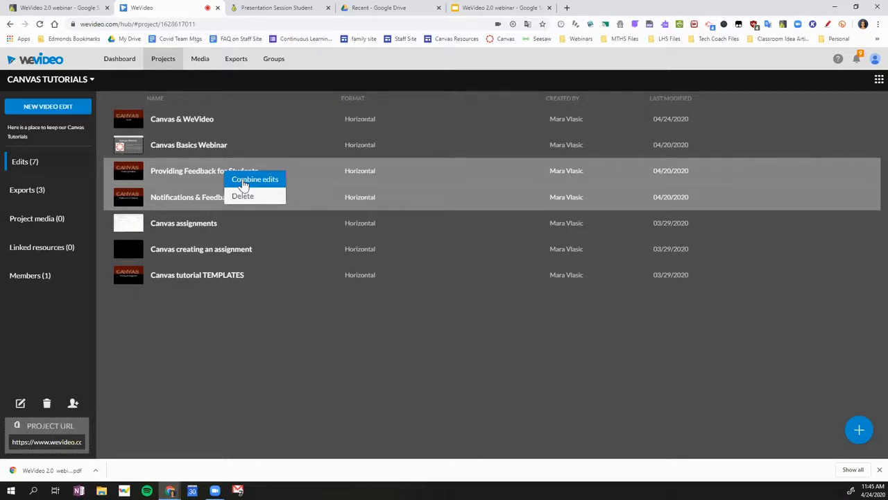
pyautogui.click(267, 310)
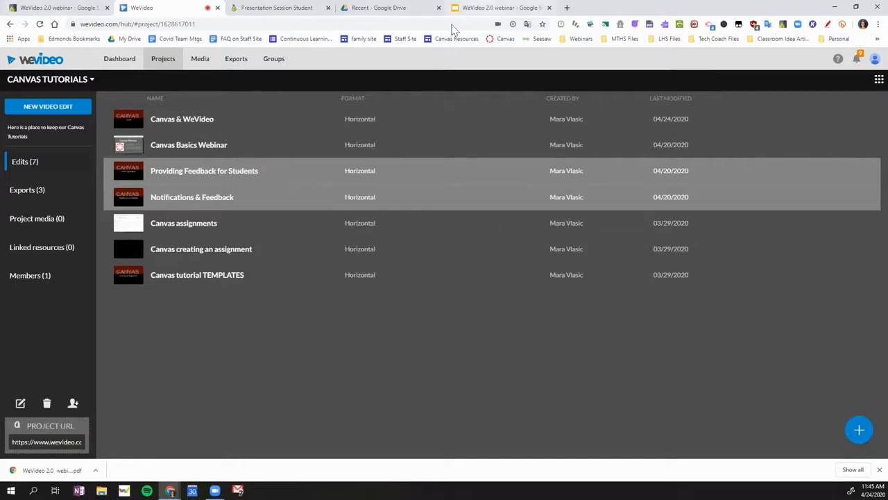
# - Switch to the WeVideo 2.0 webinar in Google Slides and view the What is WeVideo? and Questions? Tips? slides
pyautogui.click(478, 8)
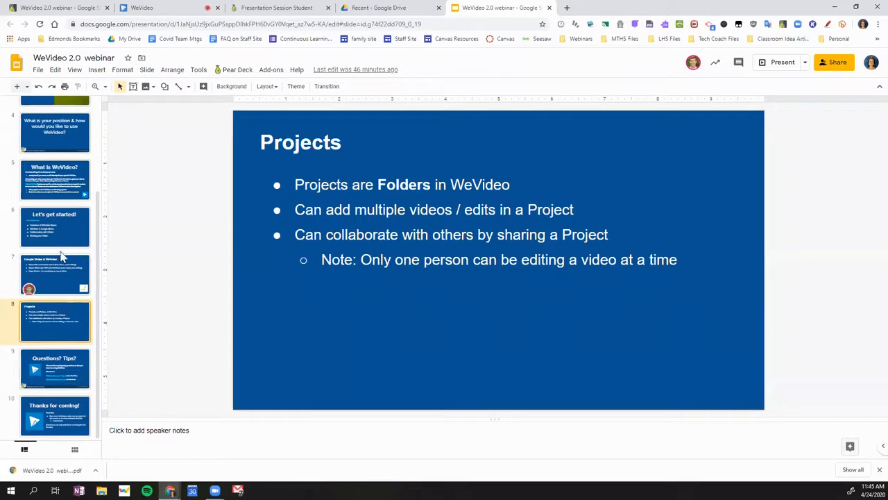
pyautogui.click(70, 196)
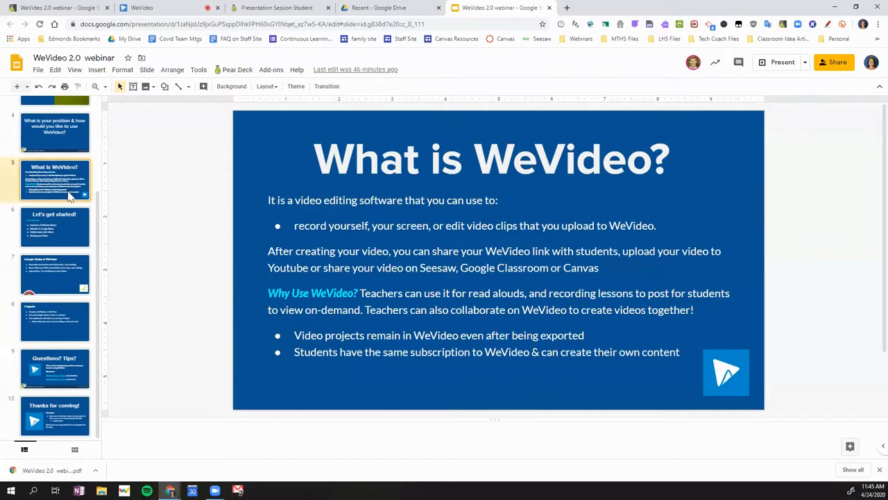
pyautogui.click(51, 339)
pyautogui.click(59, 382)
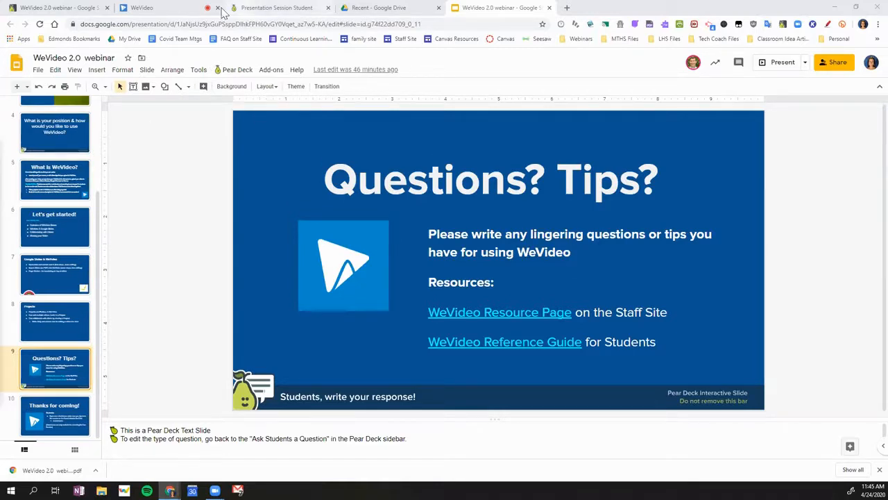
# - Switch back to WeVideo and open the Earth Video edit from the WeVideo 2.0 Tutorials project
pyautogui.click(177, 9)
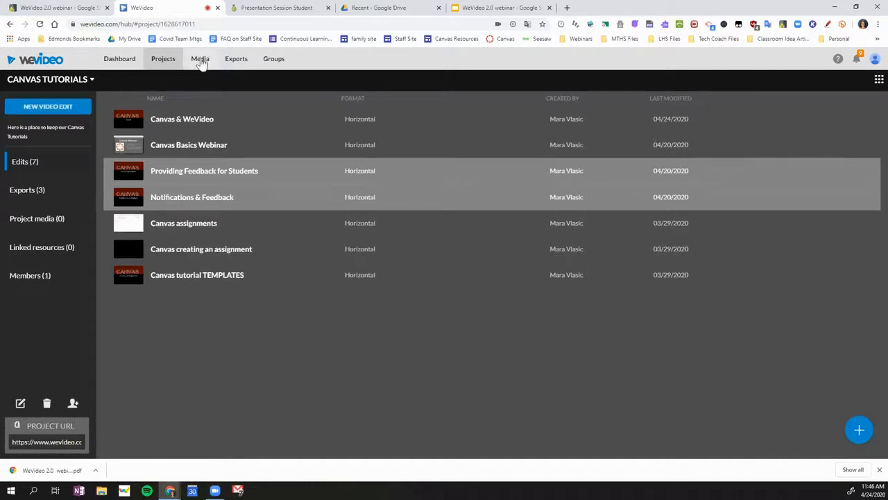
pyautogui.click(172, 61)
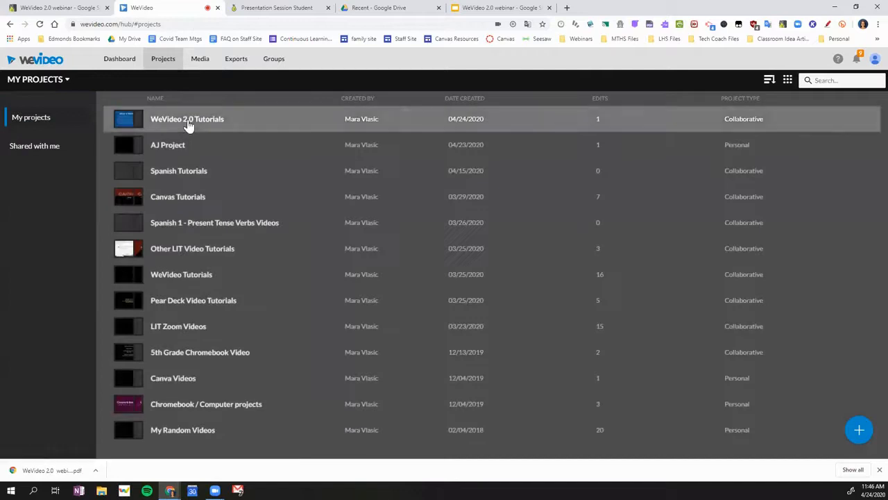
pyautogui.click(190, 124)
pyautogui.click(157, 123)
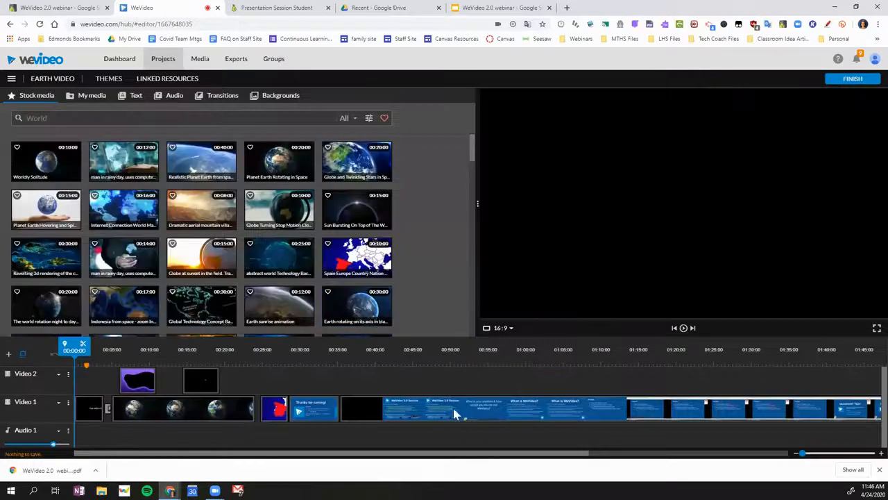
# - Delete the screen recording and the Thanks for coming! slide from the end of the Video 1 track
pyautogui.click(691, 408)
pyautogui.press('Delete')
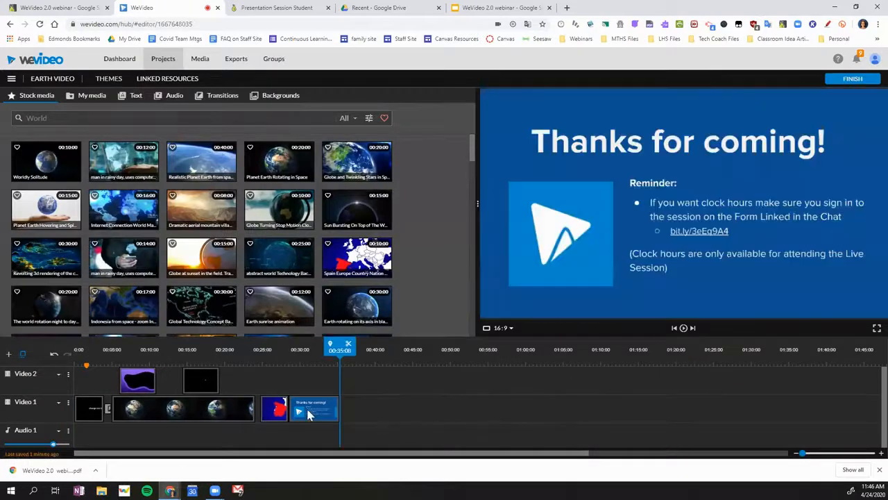
pyautogui.click(308, 414)
pyautogui.press('Delete')
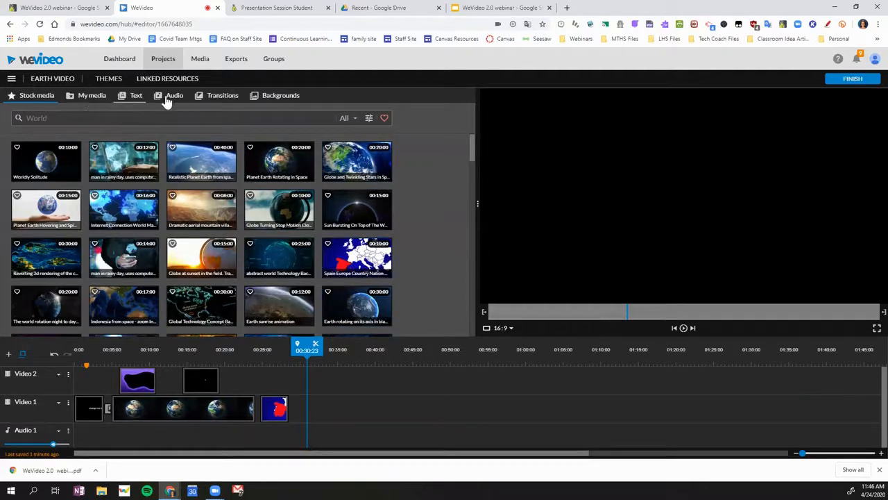
# - View the recording source options in My media and close them without recording
pyautogui.click(89, 97)
pyautogui.click(65, 115)
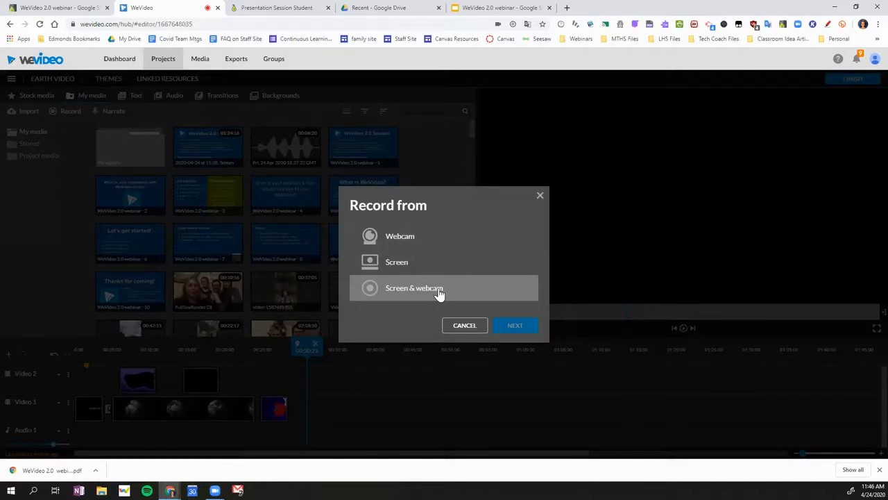
pyautogui.click(466, 324)
# - Place a Tan solid background on Video 2 above the rotating Earth clip, starting at about 19 seconds
pyautogui.click(223, 410)
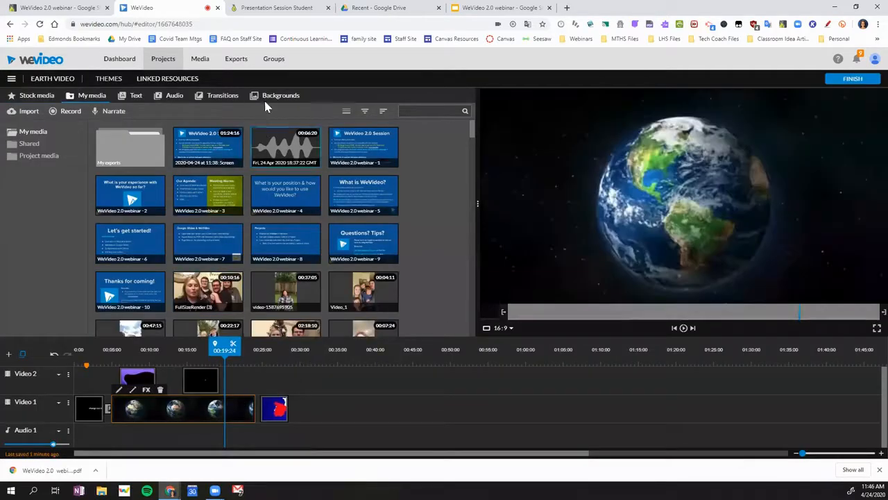
pyautogui.click(265, 97)
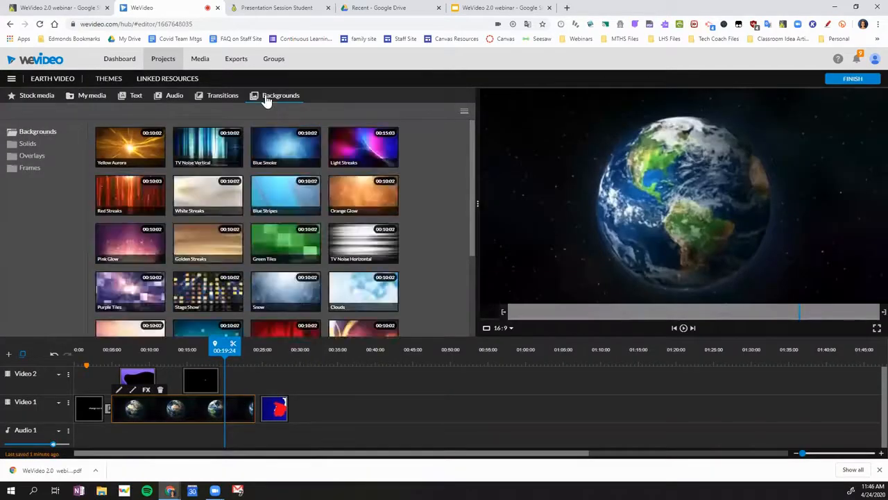
pyautogui.click(27, 144)
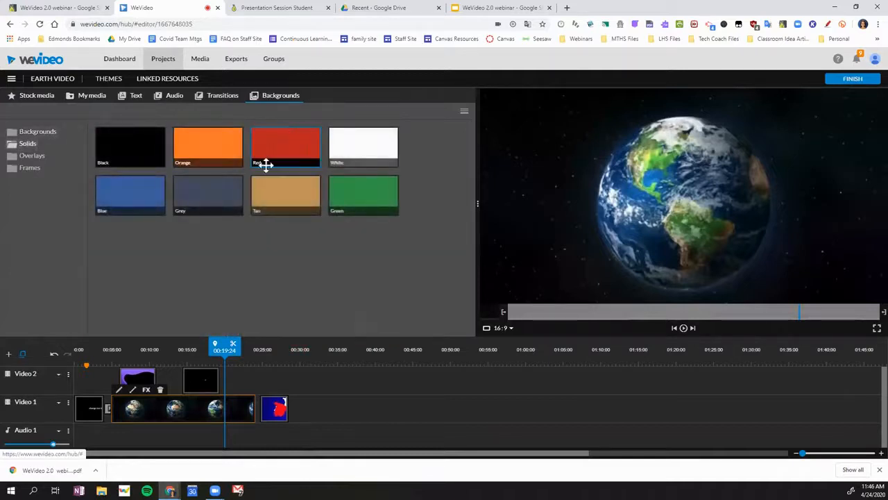
pyautogui.click(281, 194)
pyautogui.moveTo(276, 209); pyautogui.dragTo(230, 384)
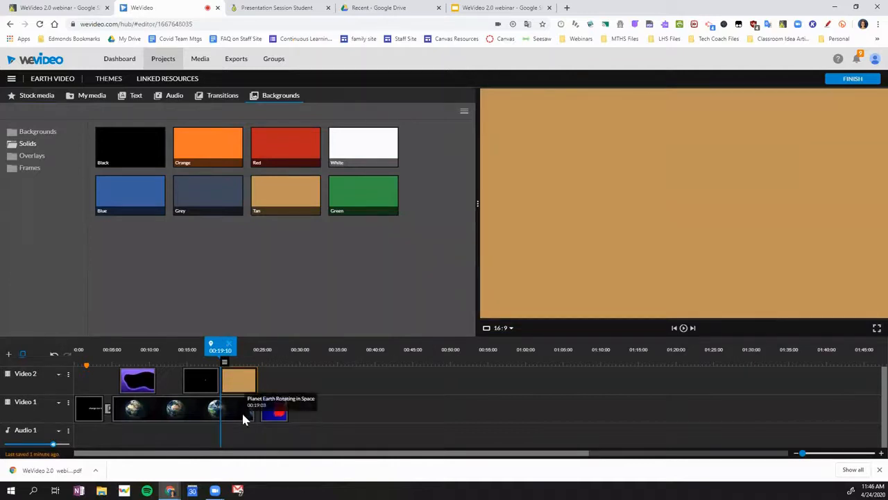
# - Shrink the Tan clip to scale 0.29, position it at x 106, y 67 beside the Earth, and save the changes
pyautogui.click(241, 411)
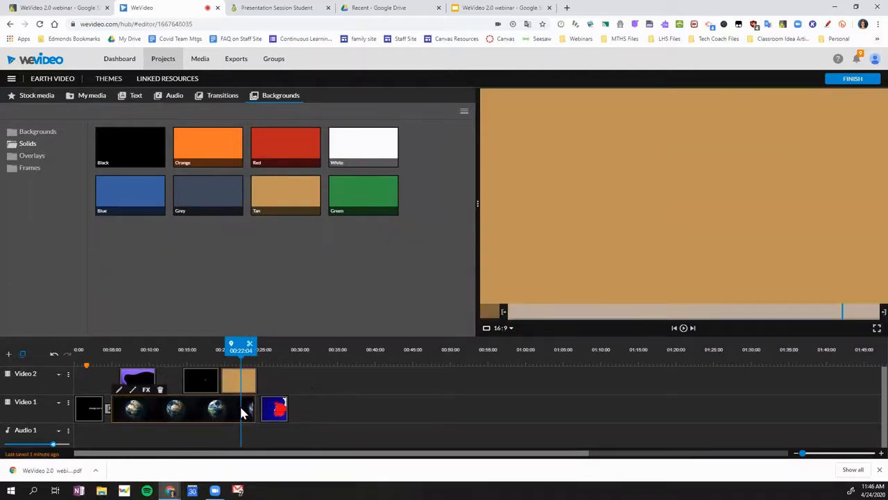
pyautogui.click(239, 387)
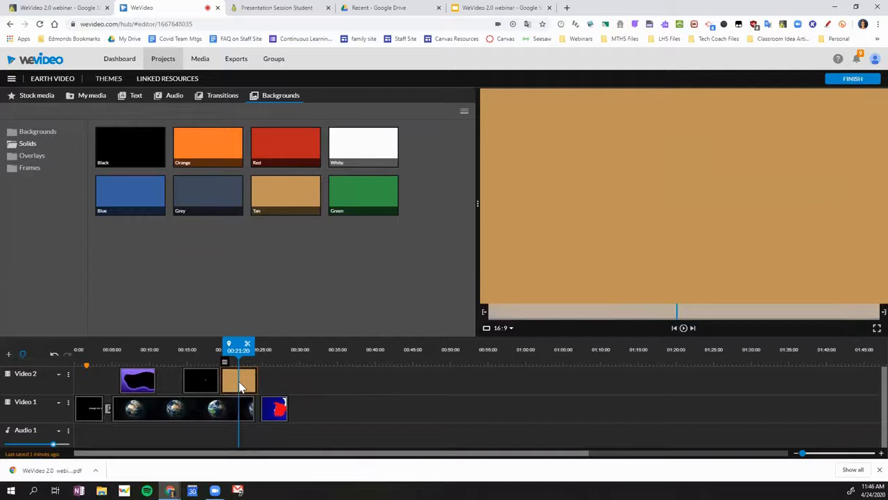
pyautogui.doubleClick(239, 386)
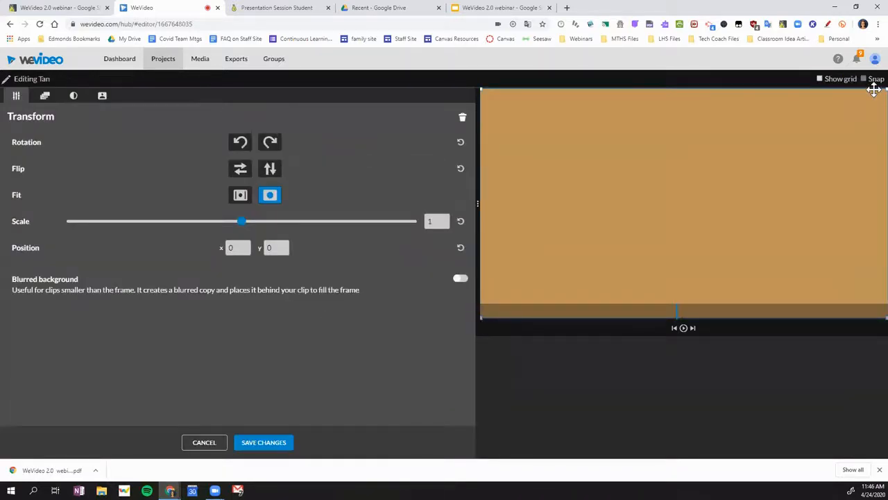
pyautogui.moveTo(874, 97); pyautogui.dragTo(741, 167)
pyautogui.moveTo(692, 188); pyautogui.dragTo(551, 134)
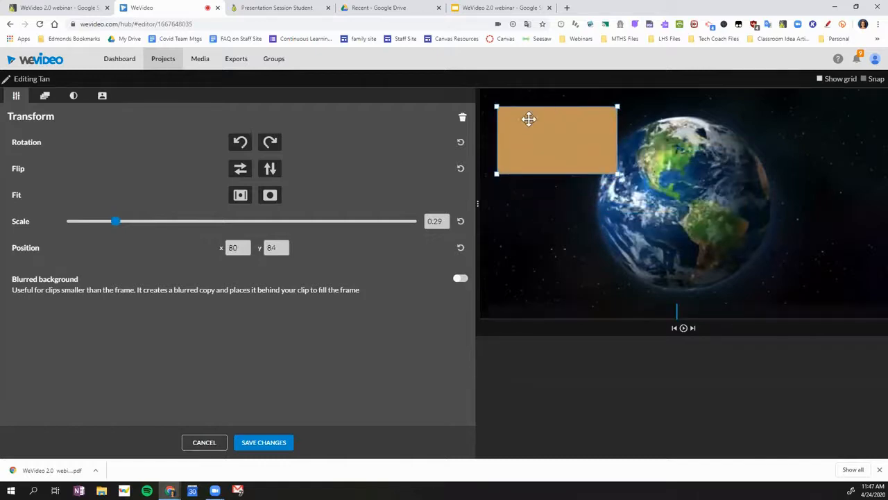
pyautogui.moveTo(559, 132); pyautogui.dragTo(562, 131)
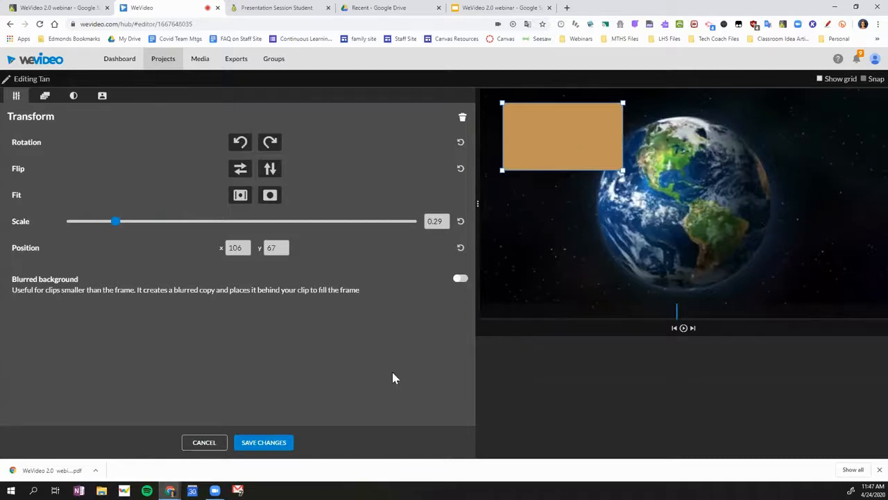
pyautogui.click(264, 443)
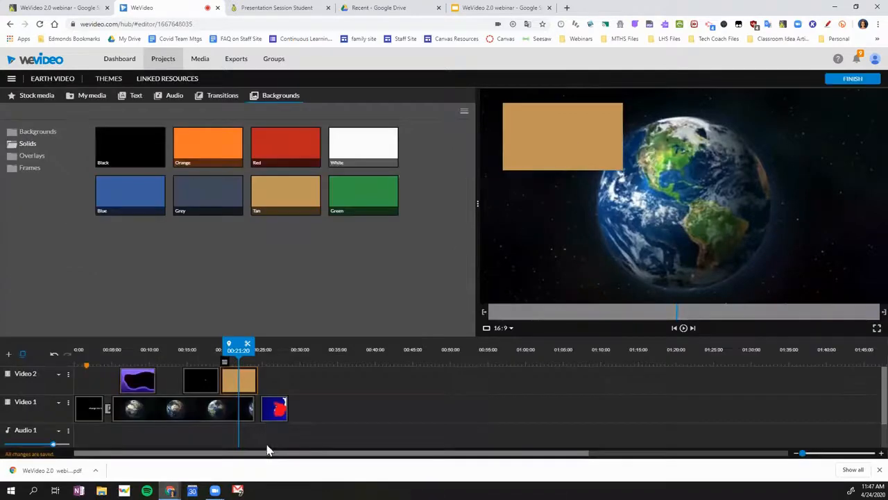
# - Trim the end of the Tan clip to about 3 seconds and remove the black clip before it on Video 2
pyautogui.click(237, 343)
pyautogui.moveTo(255, 375); pyautogui.dragTo(221, 379)
pyautogui.click(199, 386)
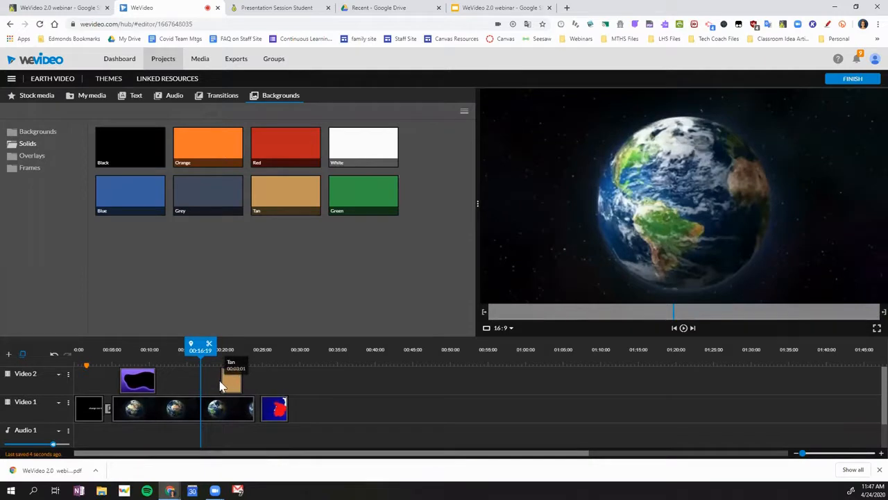
# - Play the timeline from about 17 seconds, past the Tan overlay and into the Spain map clip
pyautogui.moveTo(202, 346); pyautogui.dragTo(209, 347)
pyautogui.press('space')
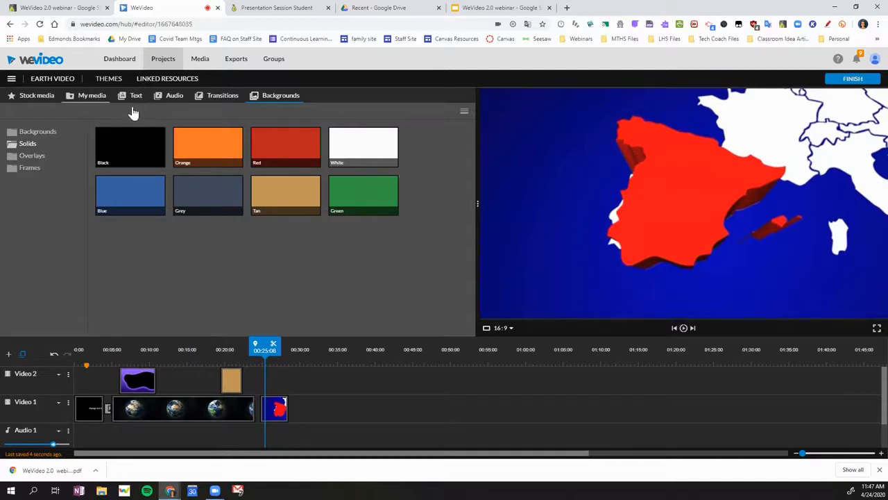
# - View the webcam recorder and the voice narration recorder for My media, closing each without recording
pyautogui.click(97, 102)
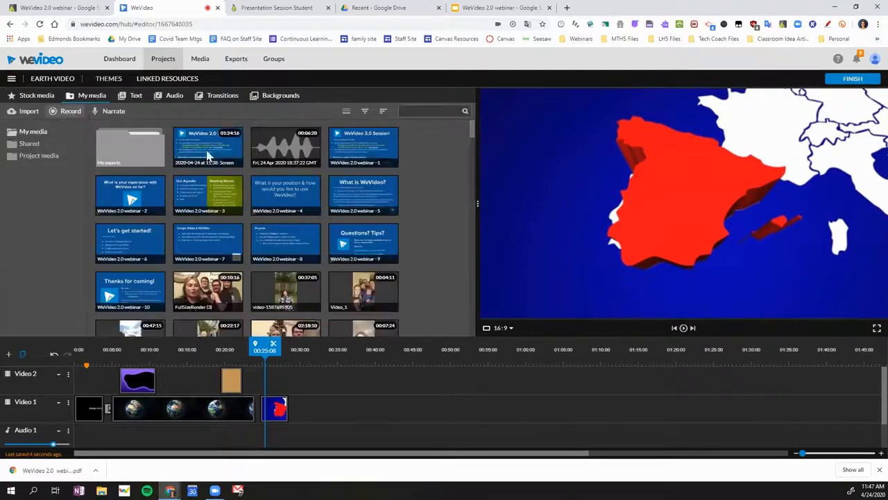
pyautogui.click(70, 111)
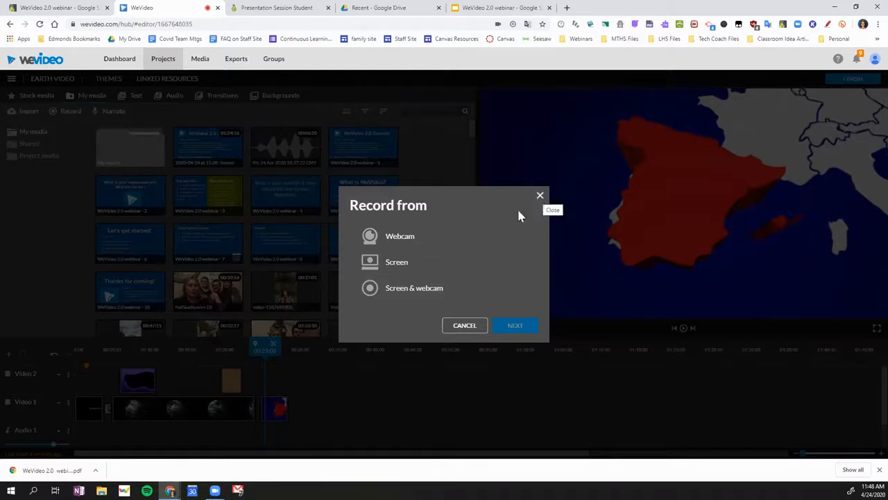
pyautogui.click(406, 264)
pyautogui.click(416, 240)
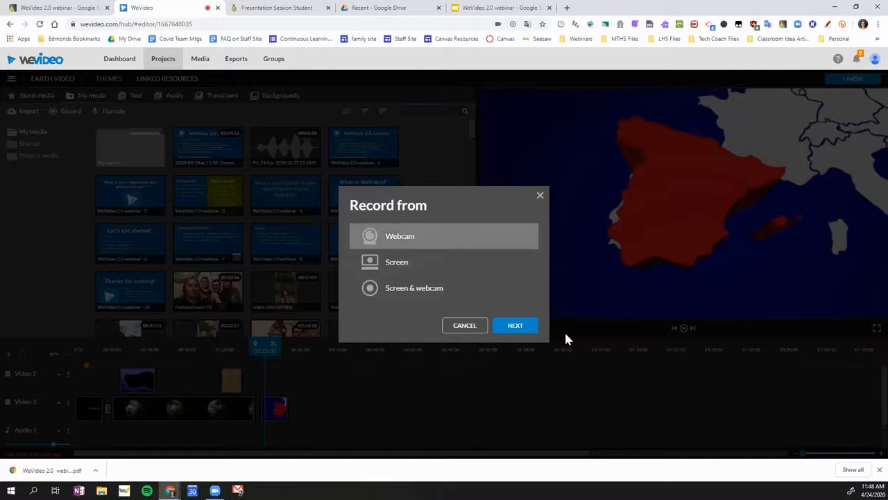
pyautogui.click(525, 329)
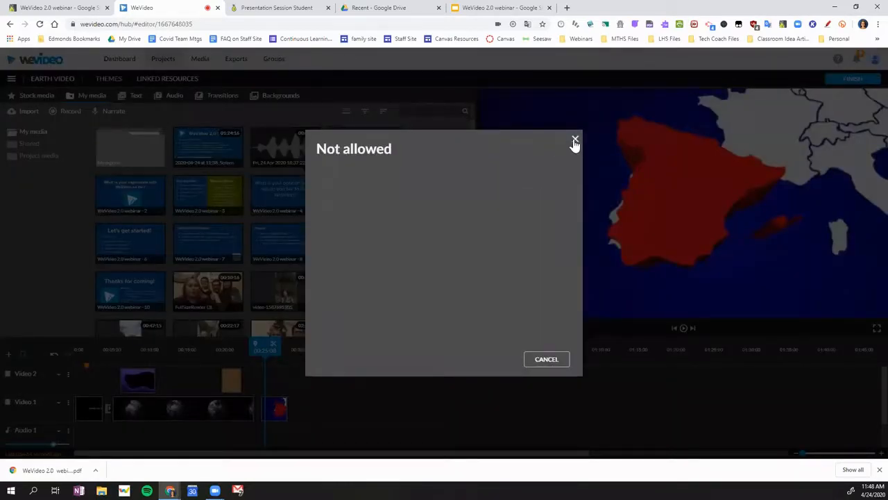
pyautogui.click(575, 140)
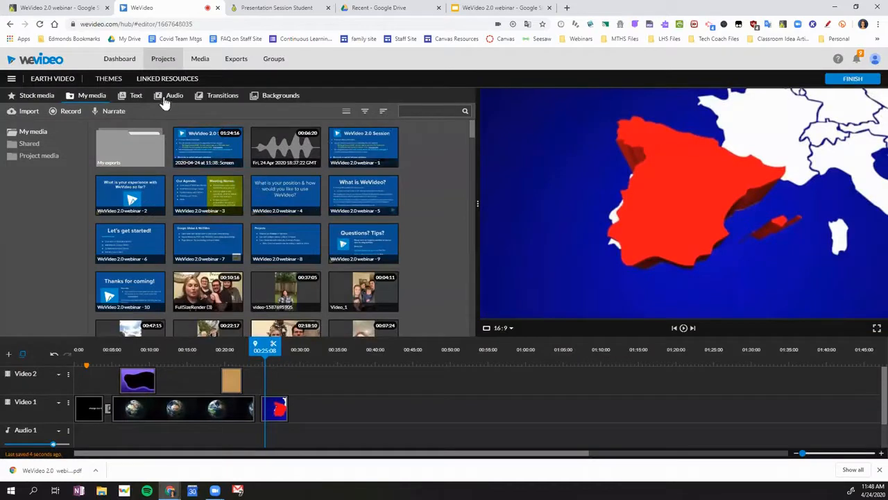
pyautogui.click(111, 116)
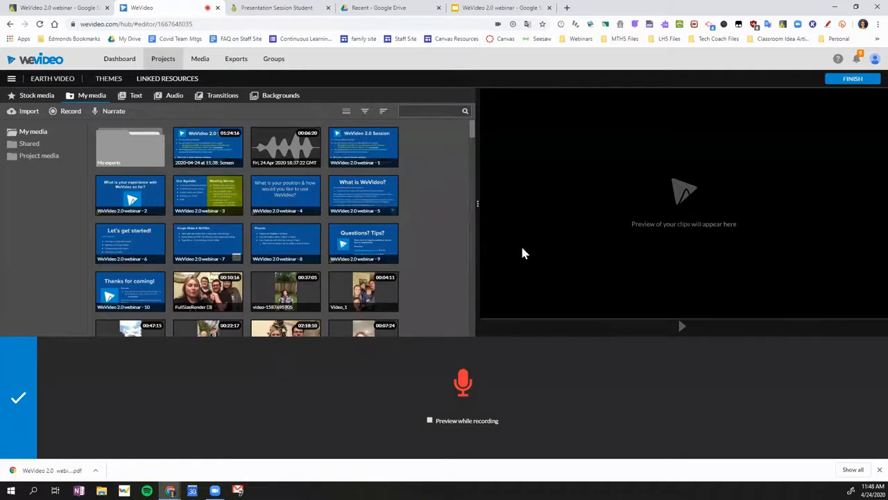
pyautogui.click(30, 400)
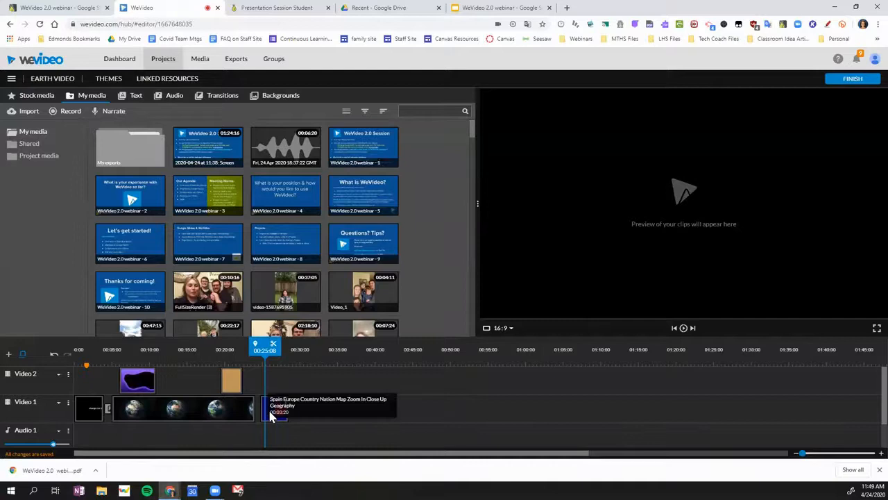
# - Browse My media for an existing webcam recording and preview the 2020-03-10 at 10:10 Webcam clip
pyautogui.click(272, 414)
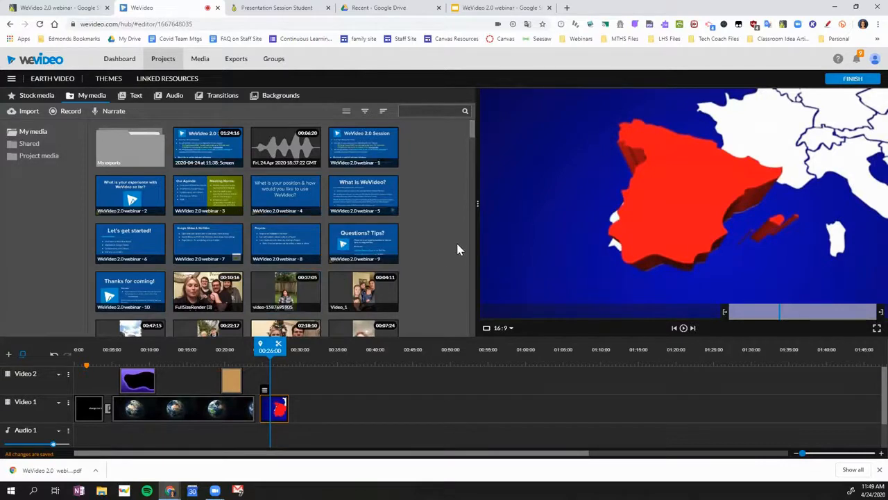
pyautogui.scroll(-5, 456, 246)
pyautogui.scroll(6, 451, 229)
pyautogui.scroll(-10, 431, 259)
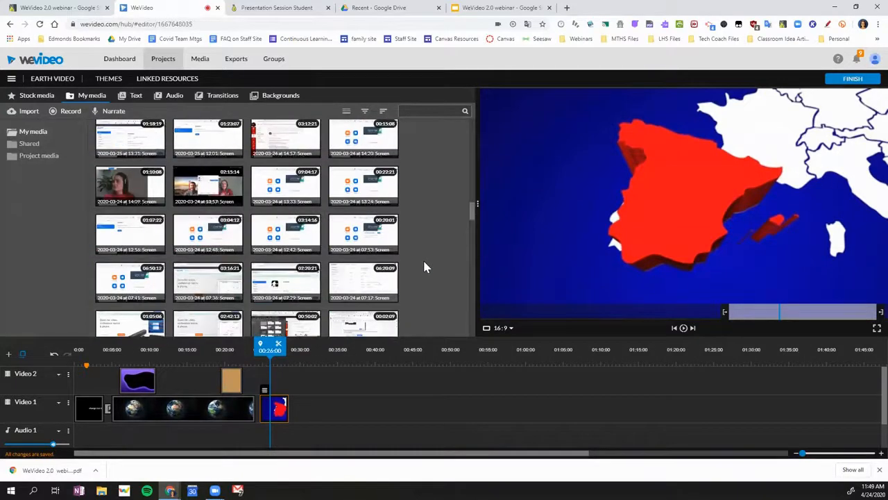
pyautogui.scroll(-5, 425, 267)
pyautogui.scroll(-2, 438, 257)
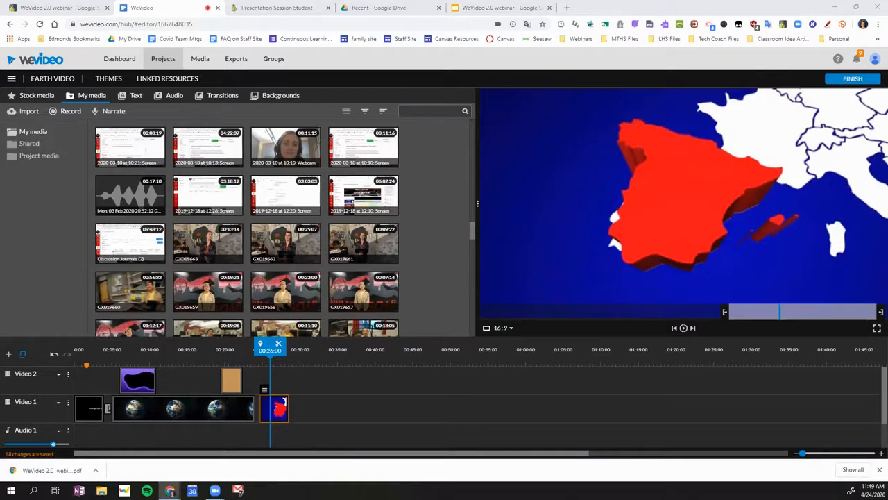
pyautogui.moveTo(295, 168); pyautogui.dragTo(259, 120)
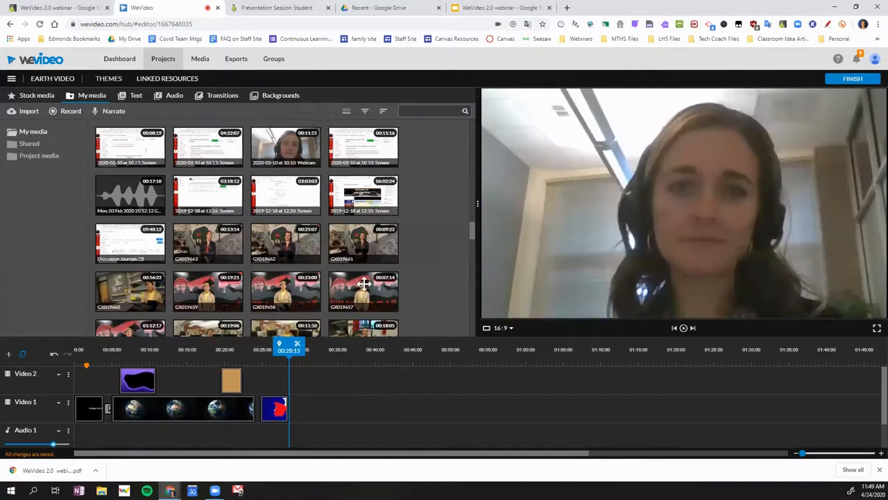
pyautogui.scroll(-10, 364, 284)
pyautogui.scroll(-2, 364, 290)
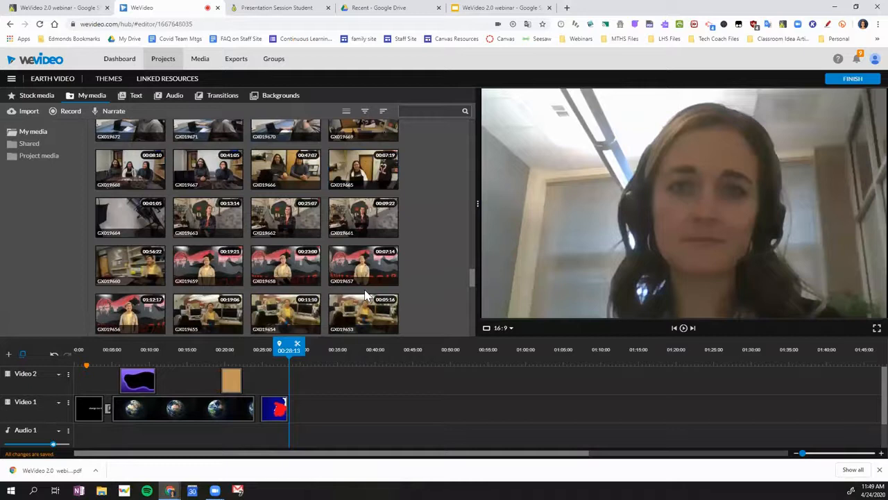
pyautogui.scroll(-8, 365, 295)
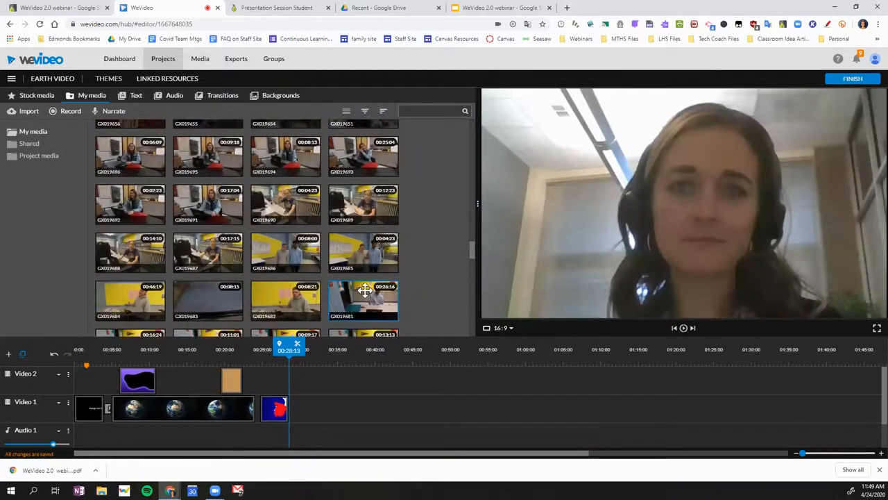
pyautogui.scroll(8, 365, 290)
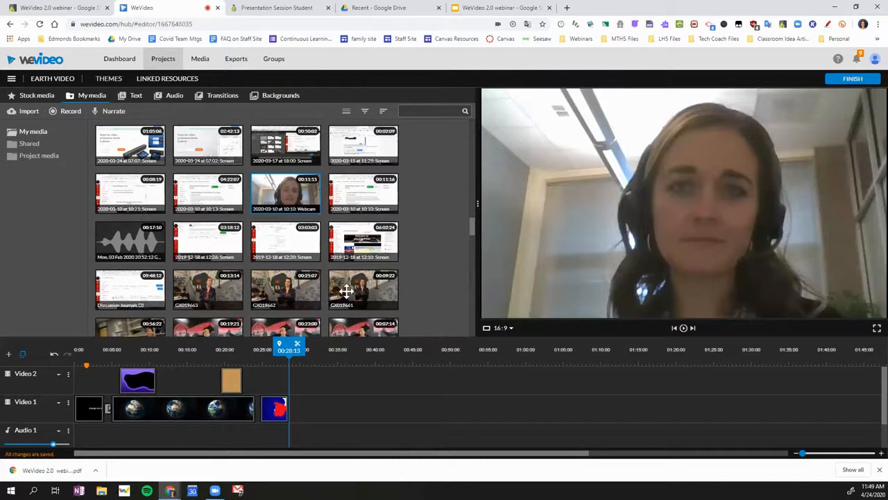
# - Move the Spain map clip up to Video 2, place the 2020-03-10 at 10:10 Webcam clip beneath it on Video 1, and play the overlap
pyautogui.click(273, 380)
pyautogui.moveTo(276, 408); pyautogui.dragTo(272, 379)
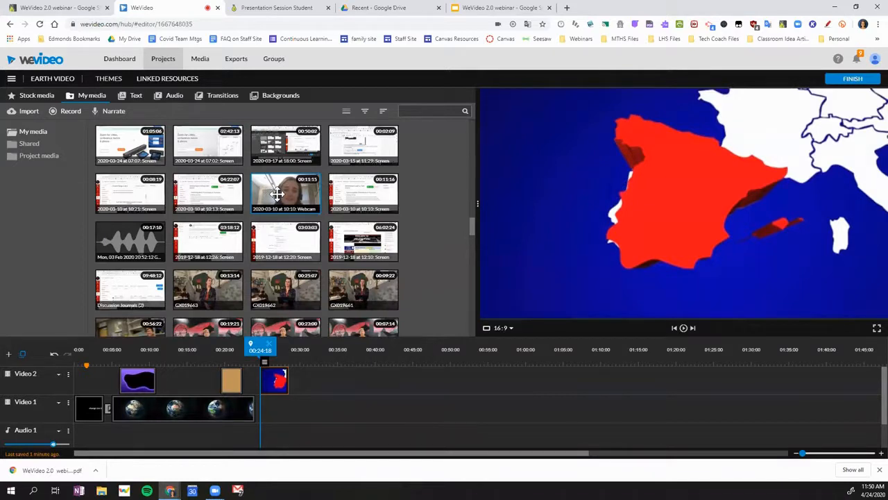
pyautogui.moveTo(276, 194); pyautogui.dragTo(273, 397)
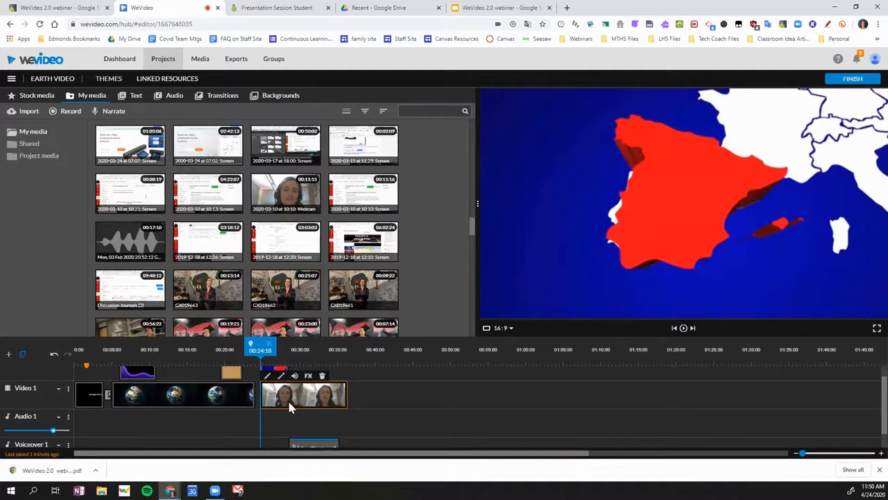
pyautogui.press('space')
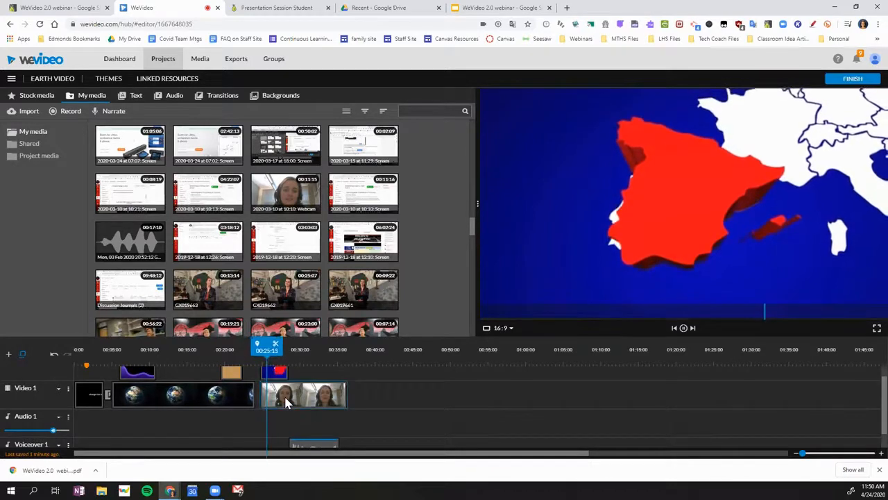
pyautogui.press('space')
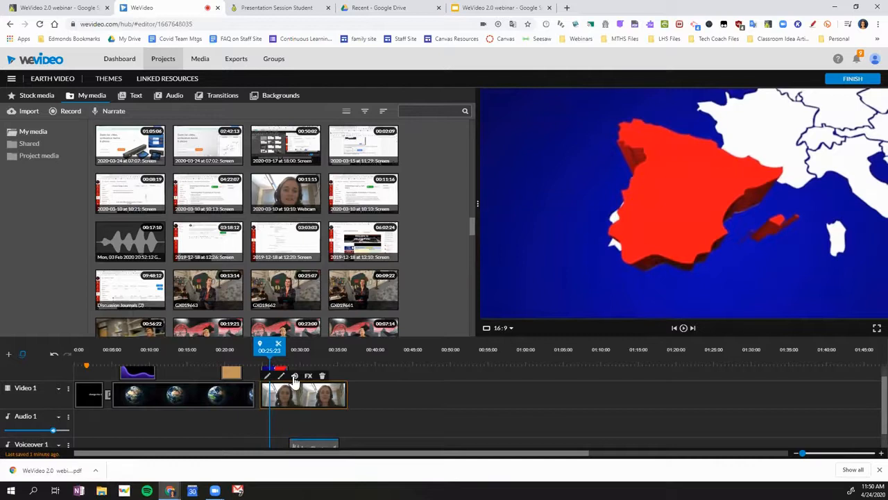
# - Show the webcam clip's audio on Video 1, lower its volume line at both ends to near the minimum, and play it back
pyautogui.click(294, 375)
pyautogui.moveTo(263, 415); pyautogui.dragTo(272, 410)
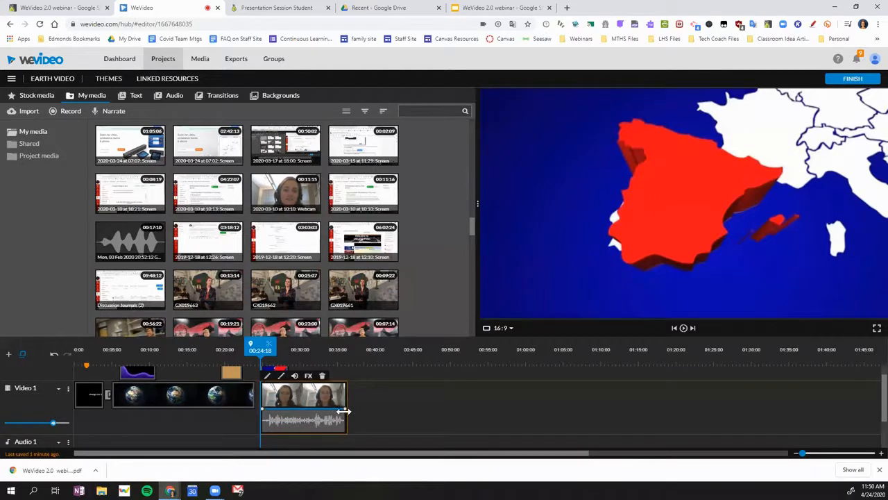
pyautogui.moveTo(345, 410); pyautogui.dragTo(343, 427)
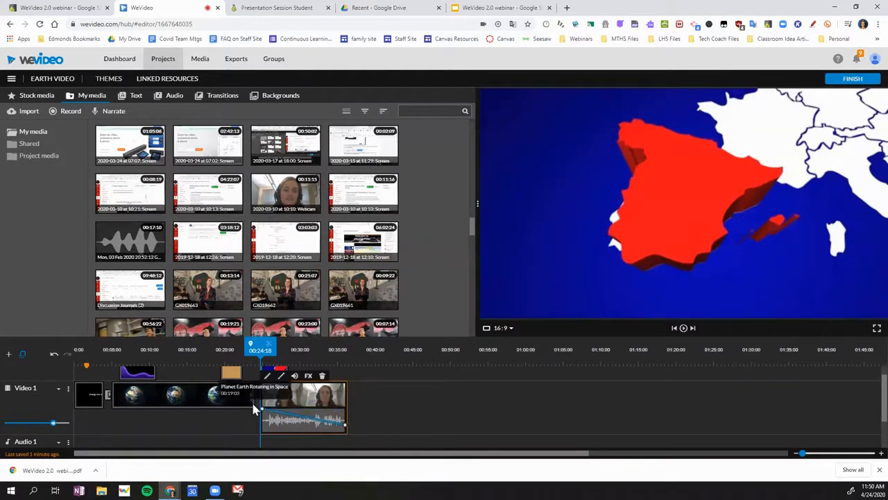
pyautogui.moveTo(262, 421); pyautogui.dragTo(262, 426)
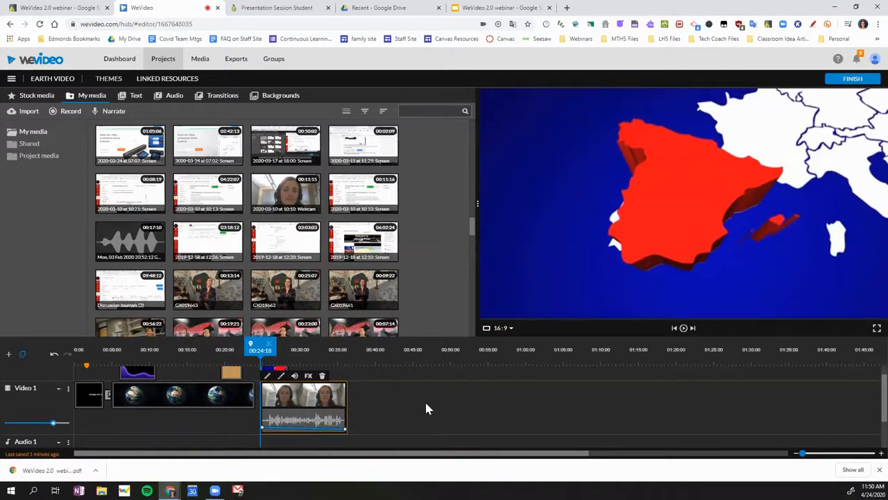
pyautogui.scroll(1, 425, 400)
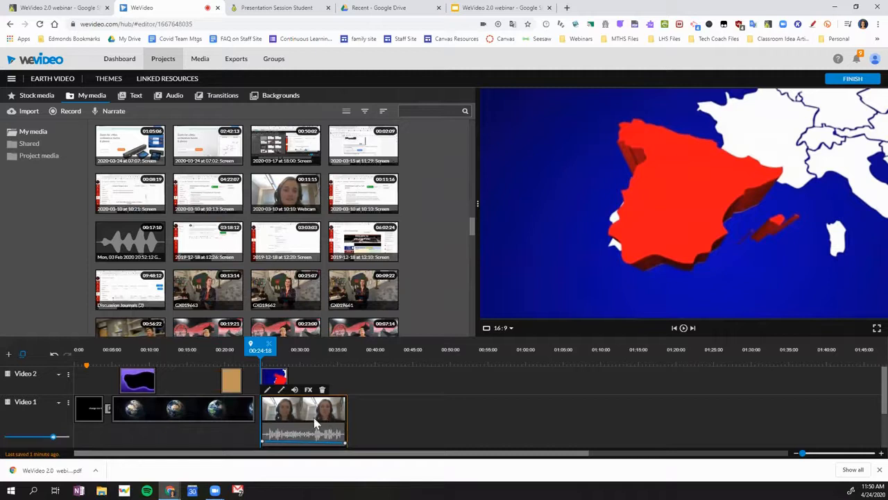
pyautogui.press('space')
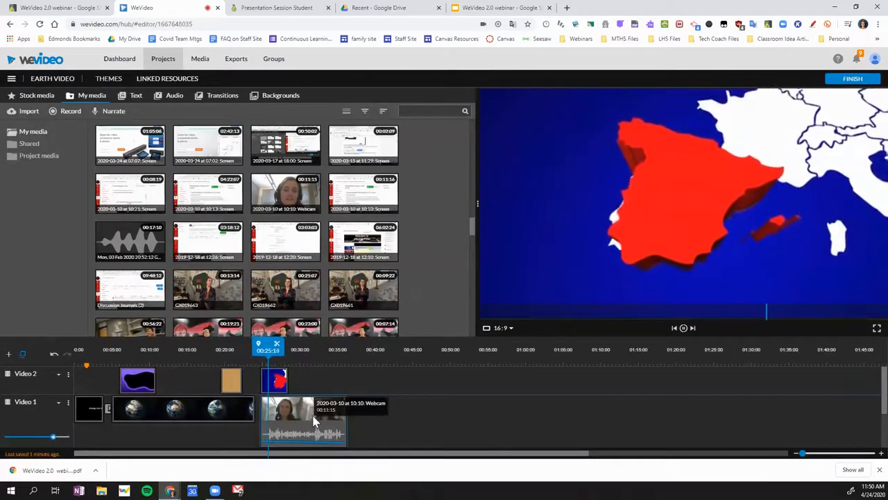
pyautogui.press('space')
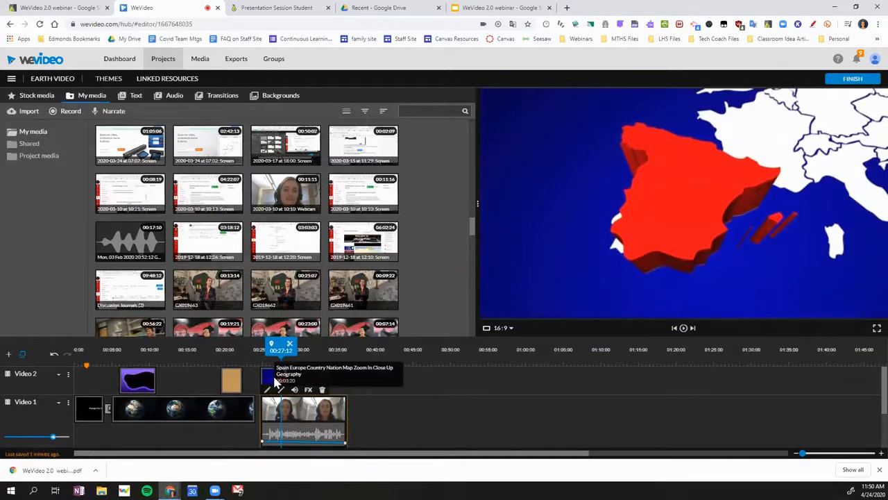
# - Split the webcam clip at the end of the Spain map, at about 28 seconds, and move its second part to Video 2 after the map
pyautogui.click(275, 381)
pyautogui.click(284, 400)
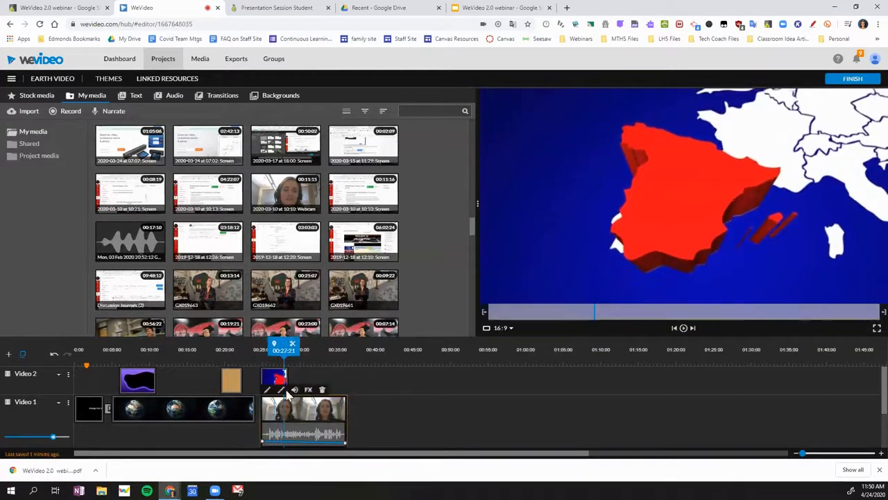
pyautogui.moveTo(283, 349); pyautogui.dragTo(288, 349)
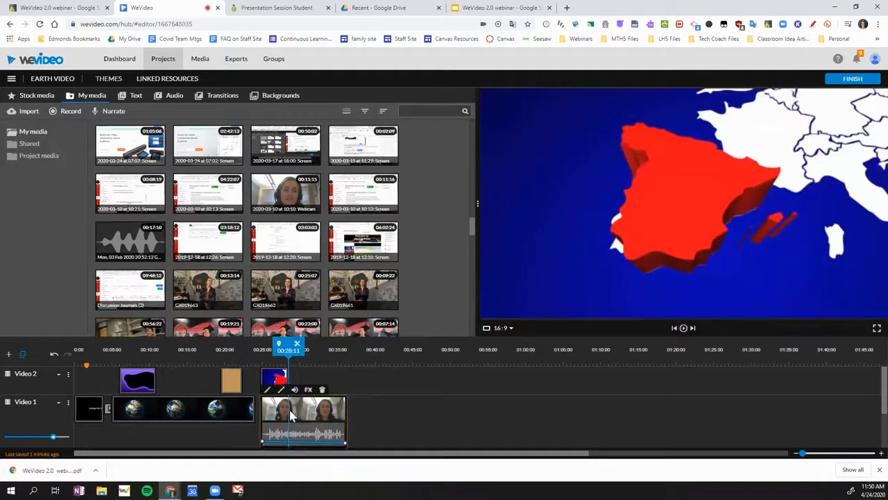
pyautogui.click(297, 344)
pyautogui.moveTo(306, 416); pyautogui.dragTo(301, 391)
pyautogui.moveTo(301, 402); pyautogui.dragTo(305, 378)
# - Play back the change from the Spain map to the webcam footage, starting at about 25 seconds
pyautogui.moveTo(288, 348); pyautogui.dragTo(270, 348)
pyautogui.click(265, 441)
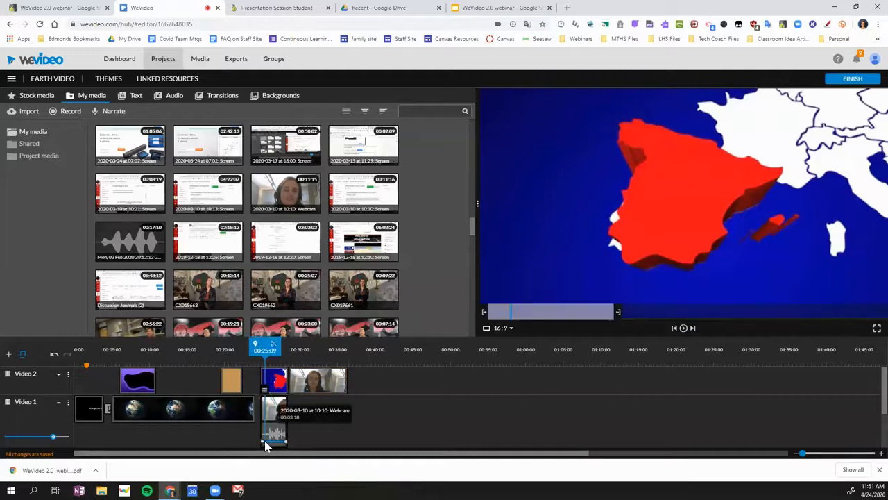
pyautogui.moveTo(263, 441); pyautogui.dragTo(262, 442)
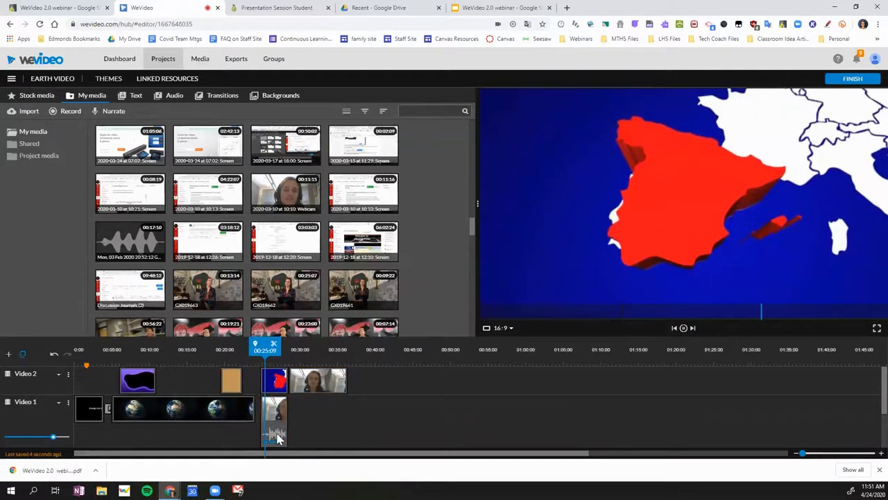
pyautogui.press('space')
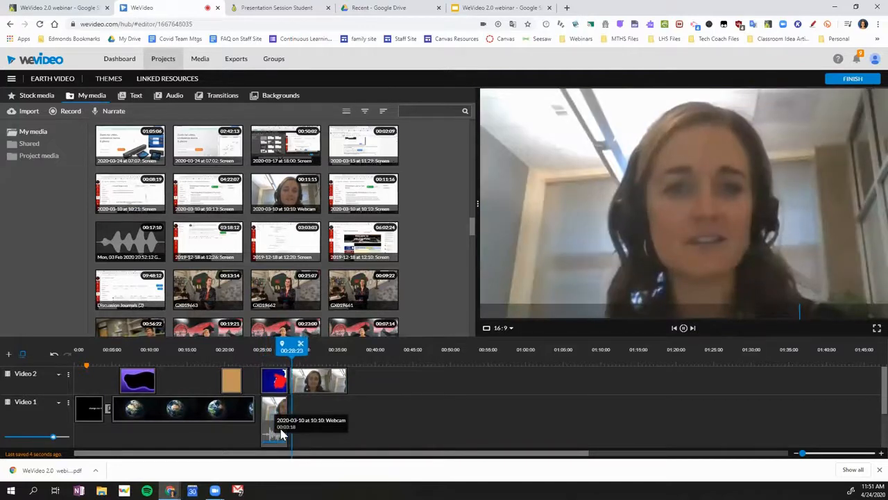
pyautogui.press('space')
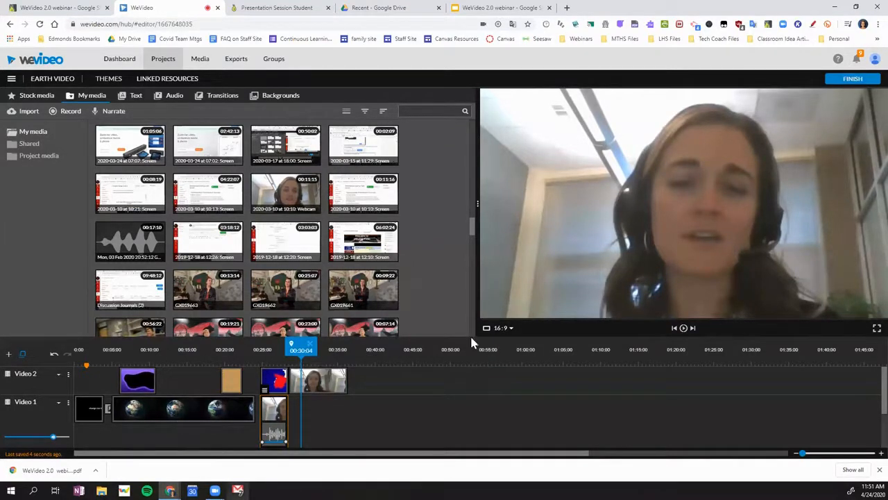
# - Add a video track named Video 3 to the timeline
pyautogui.moveTo(300, 349); pyautogui.dragTo(241, 350)
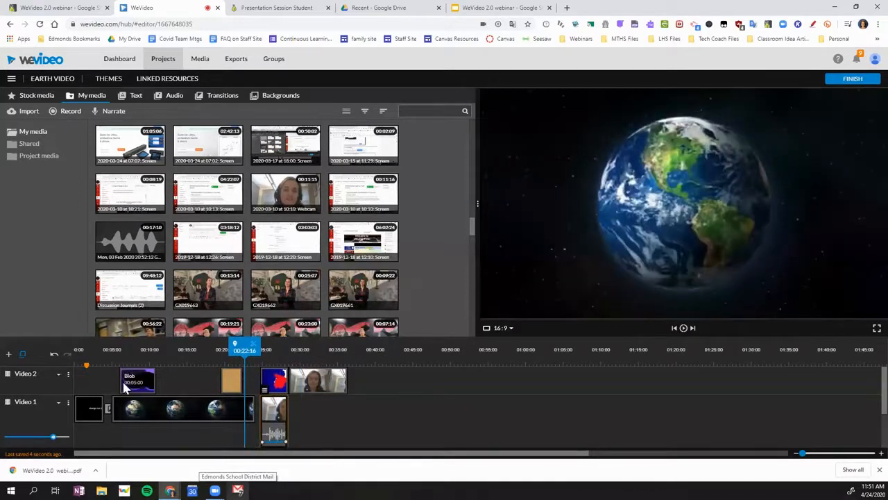
pyautogui.scroll(-2, 181, 409)
pyautogui.scroll(2, 191, 398)
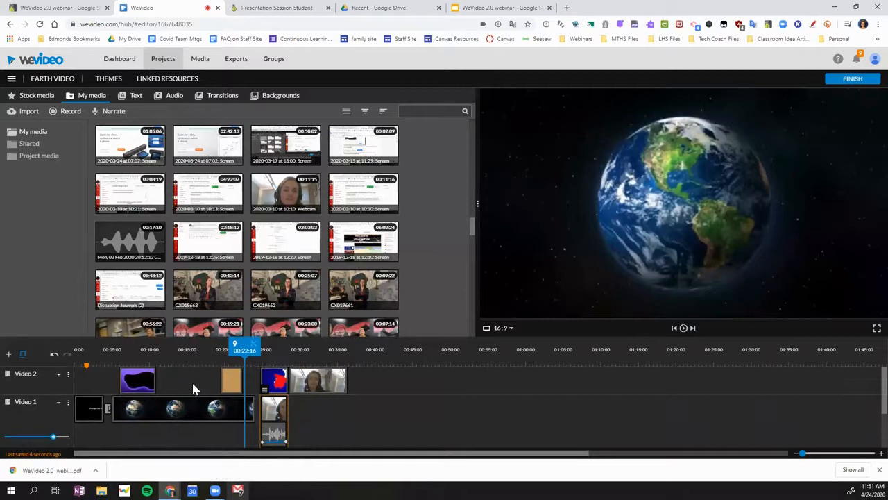
pyautogui.click(9, 361)
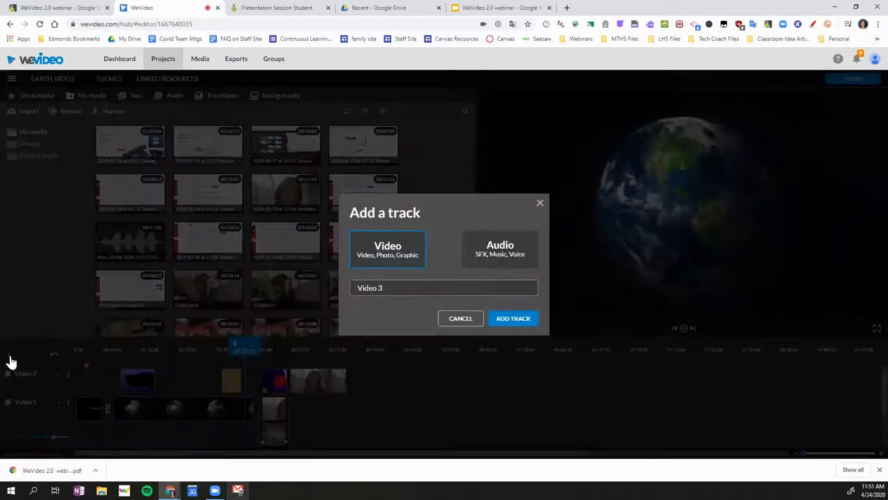
pyautogui.click(512, 321)
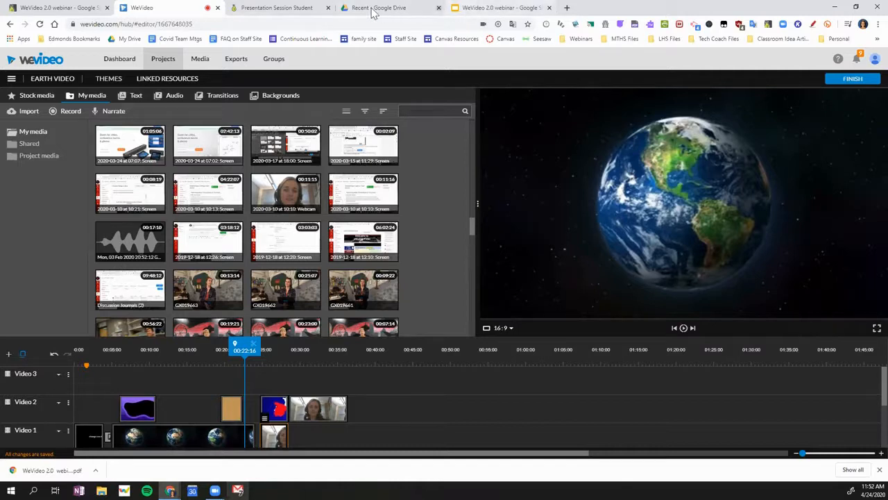
pyautogui.click(277, 8)
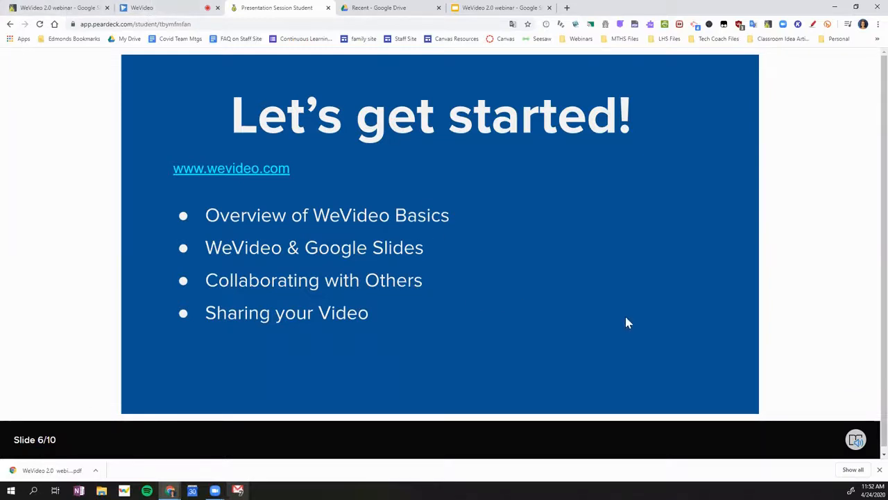
pyautogui.click(66, 7)
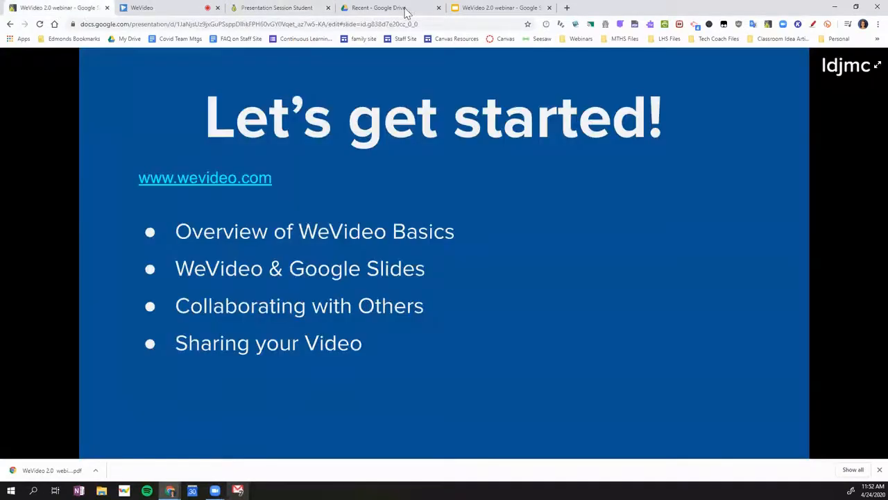
pyautogui.click(490, 8)
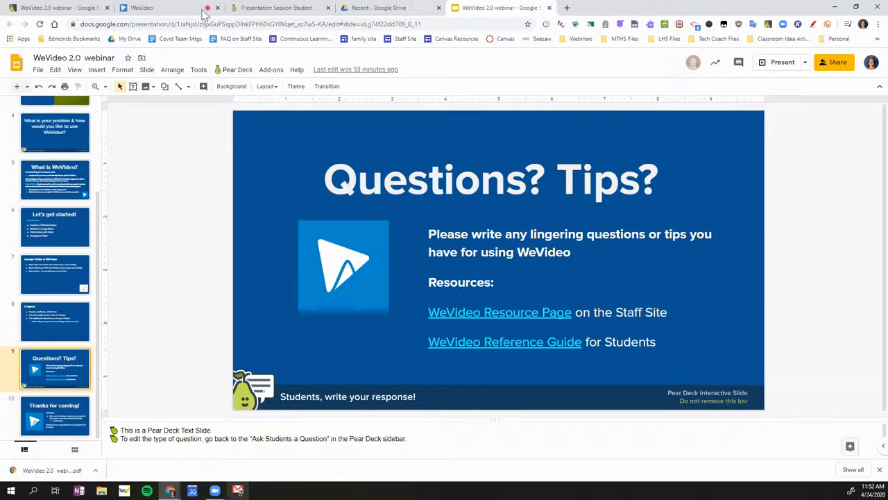
pyautogui.click(150, 8)
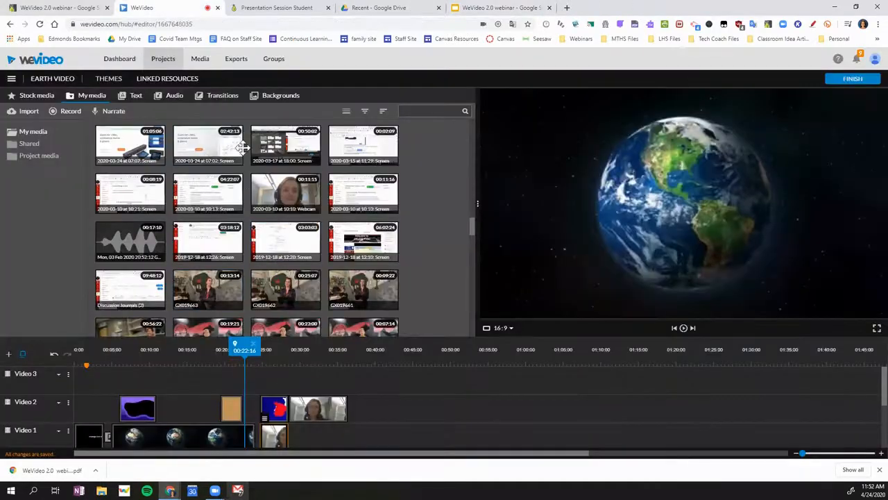
# - Add the Yellow Aurora animated background at the start of Video 2, pushing the existing clips back, and play it
pyautogui.click(277, 99)
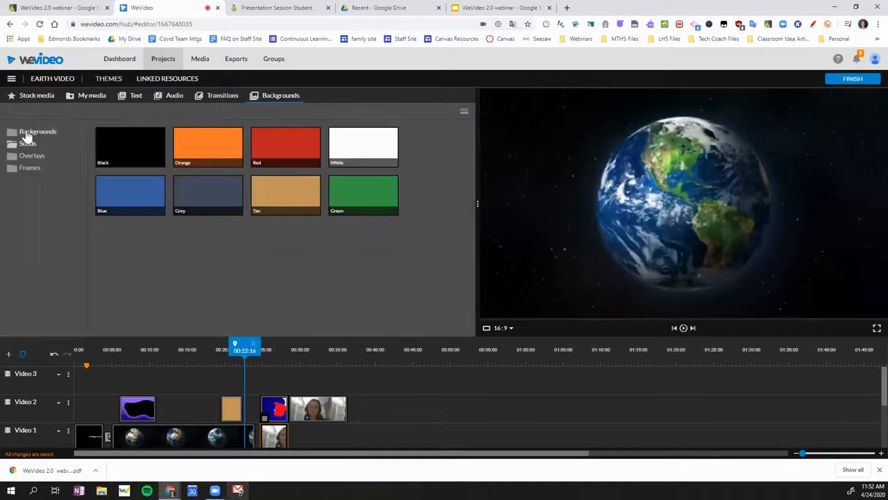
pyautogui.click(28, 134)
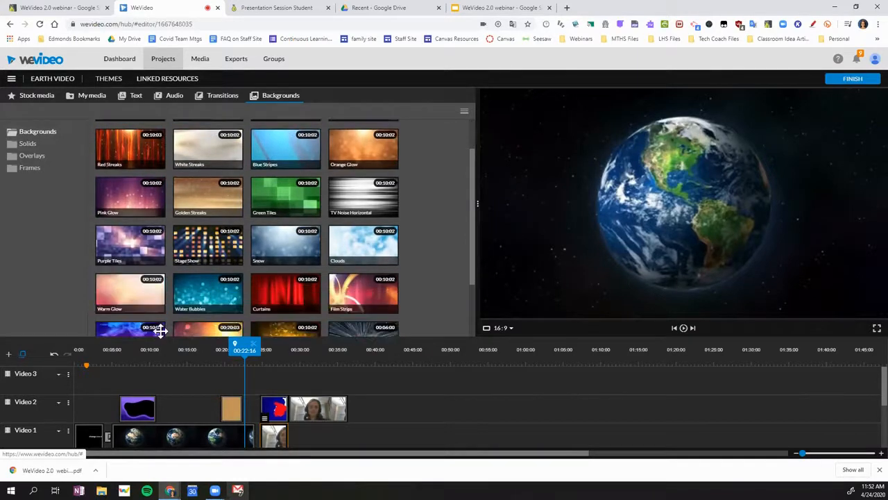
pyautogui.click(118, 146)
pyautogui.moveTo(118, 147); pyautogui.dragTo(101, 431)
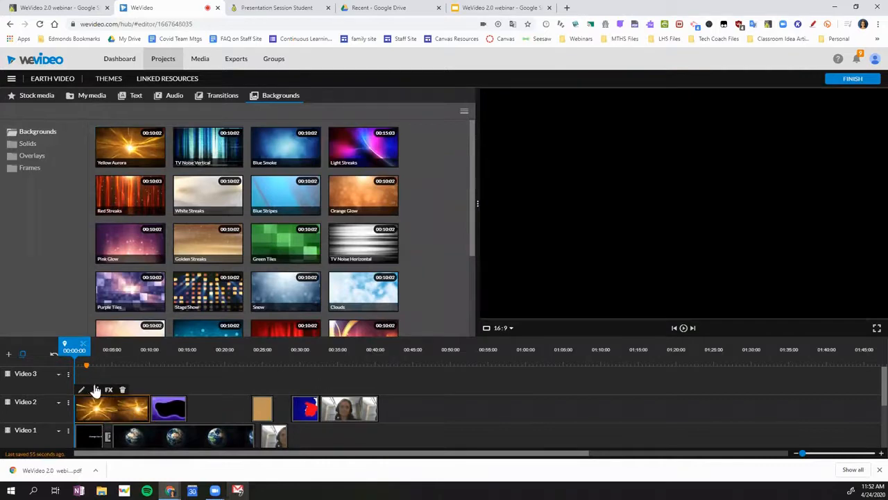
pyautogui.press('space')
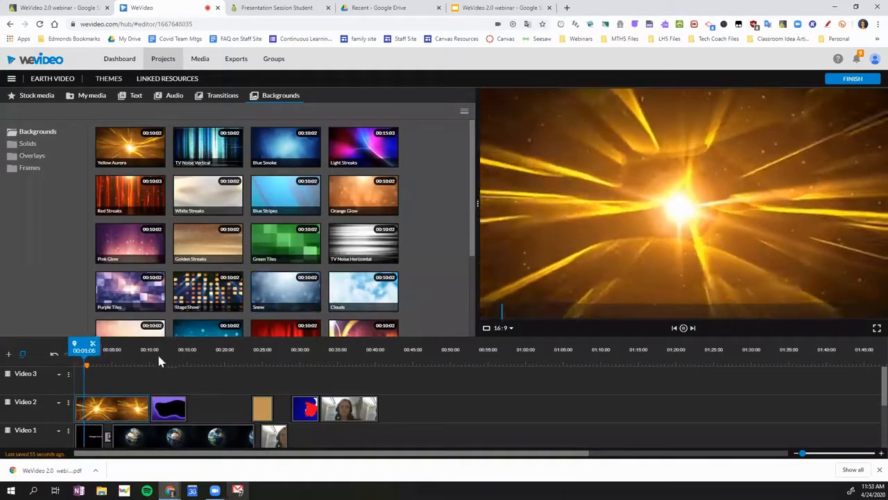
pyautogui.press('space')
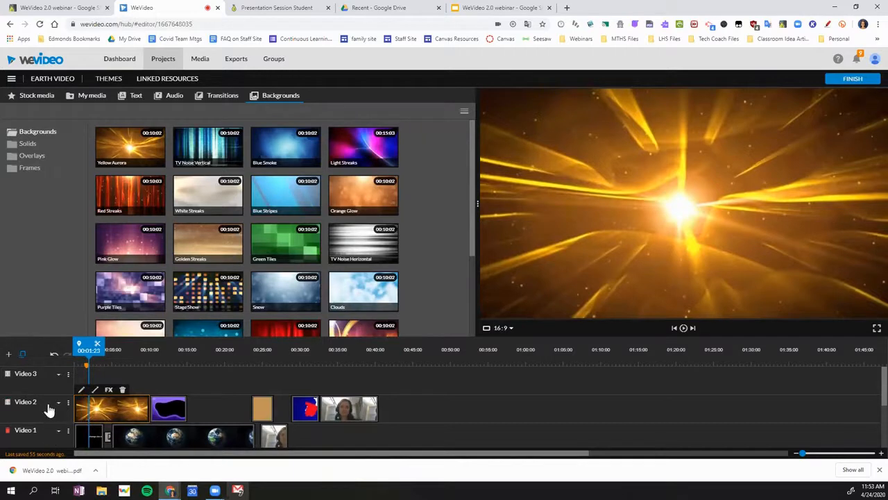
# - Move the title clip from Video 1 to the start of Video 2 and delete the Yellow Aurora background there
pyautogui.click(92, 436)
pyautogui.moveTo(95, 426); pyautogui.dragTo(84, 404)
pyautogui.click(106, 397)
pyautogui.press('Delete')
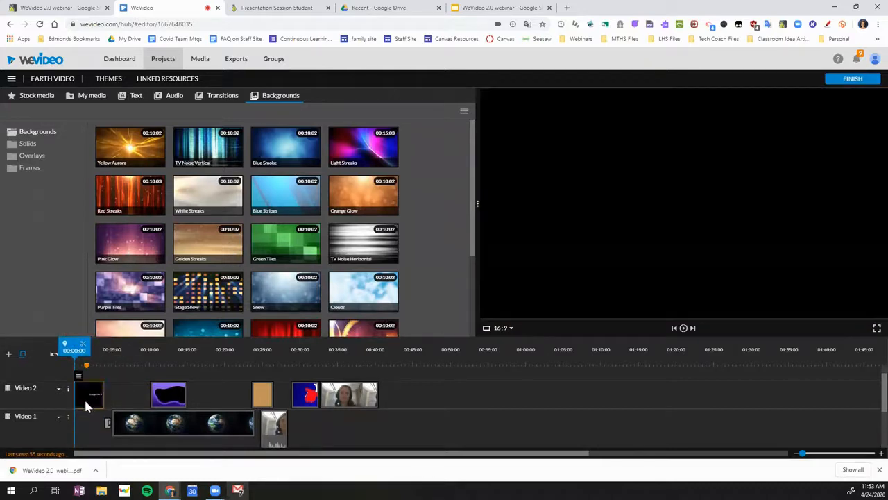
# - Add the Yellow Aurora background at the start of Video 1 with Insert and push, and play it back
pyautogui.moveTo(136, 154); pyautogui.dragTo(87, 418)
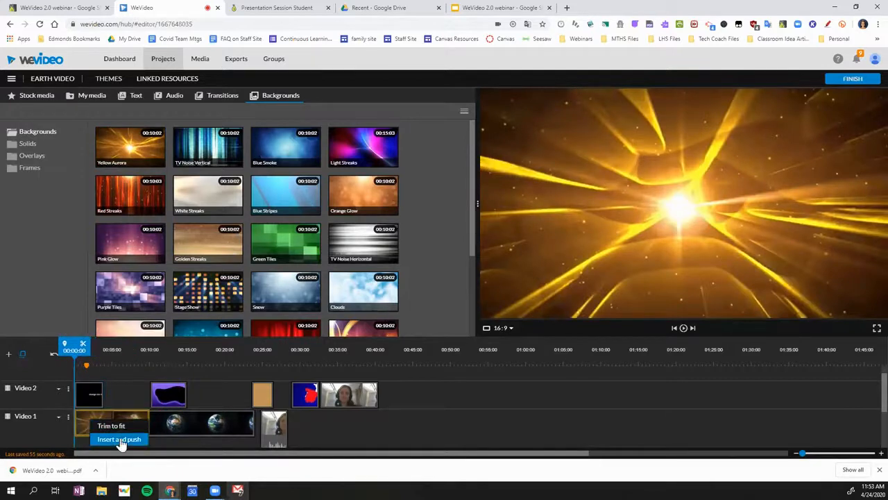
pyautogui.click(120, 439)
pyautogui.press('space')
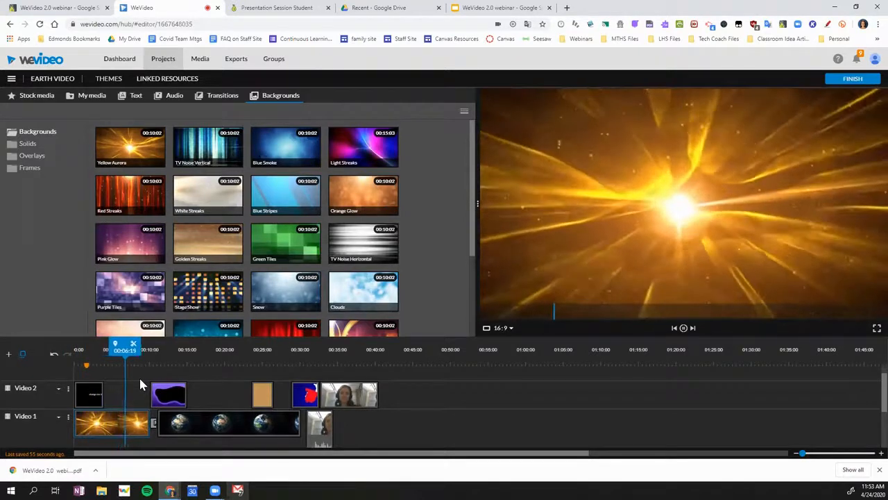
pyautogui.press('space')
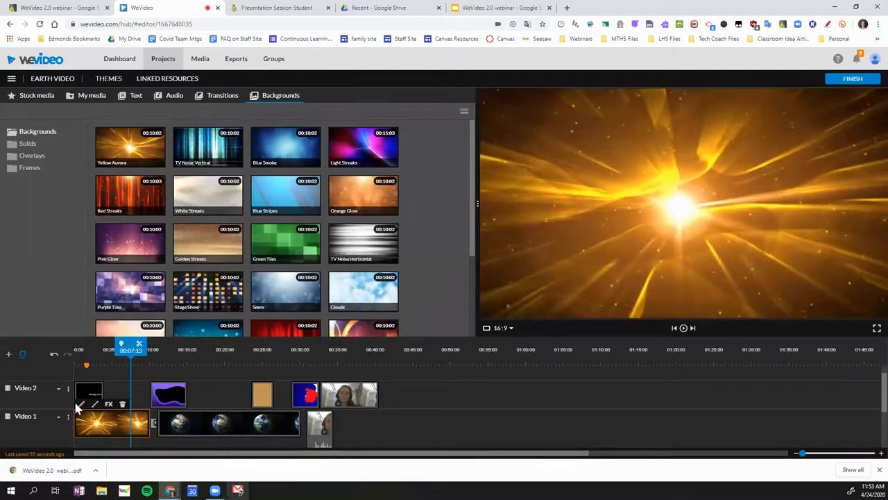
# - Delete the Yellow Aurora background from Video 1 and move the title clip back to that track's start, before the Earth clip
pyautogui.press('Delete')
pyautogui.moveTo(86, 389); pyautogui.dragTo(191, 427)
pyautogui.rightClick(92, 419)
pyautogui.click(117, 424)
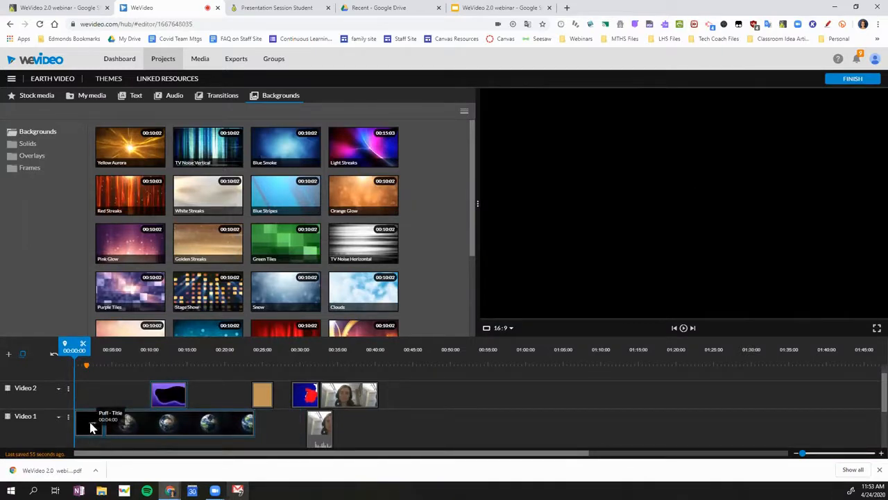
# - Add the Red Streaks background at the start of Video 2 with Insert and push, and play from the beginning into the Blob overlay
pyautogui.moveTo(129, 198); pyautogui.dragTo(81, 391)
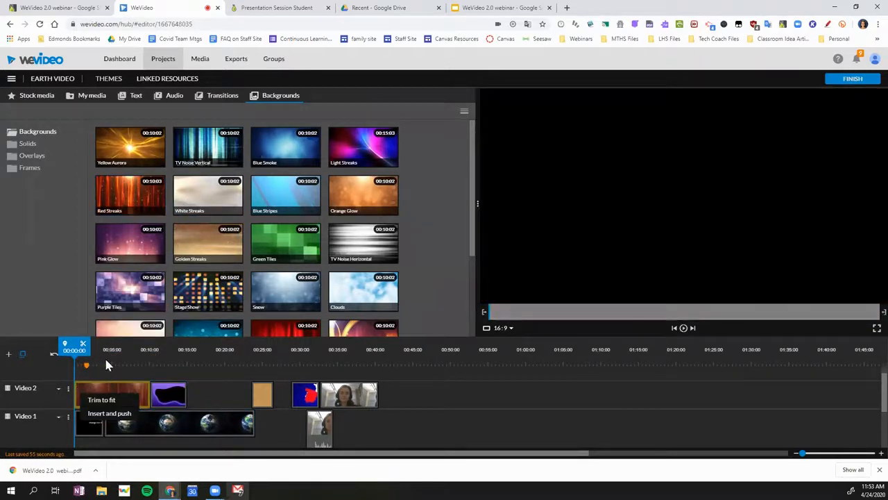
pyautogui.click(115, 415)
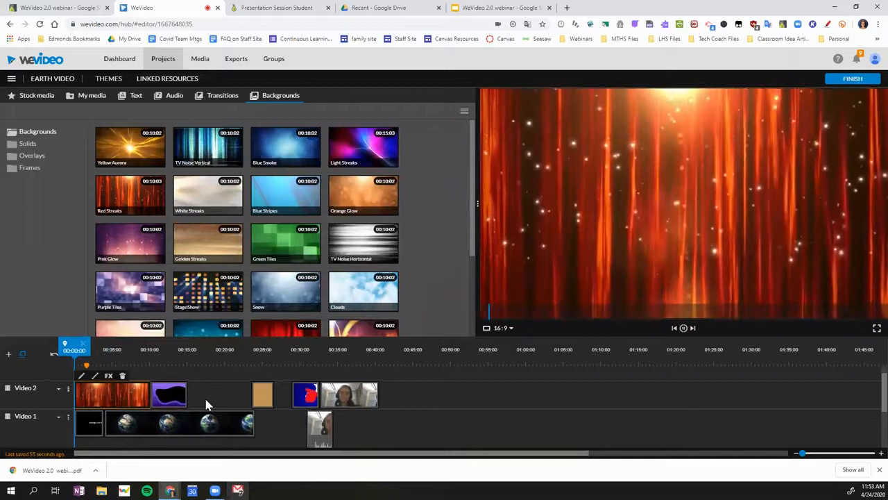
pyautogui.moveTo(73, 346); pyautogui.dragTo(79, 345)
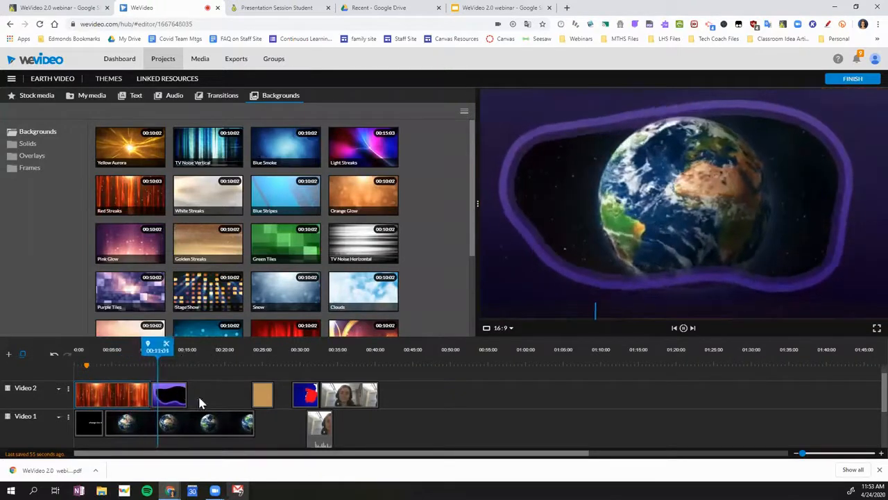
pyautogui.scroll(1, 199, 398)
pyautogui.press('space')
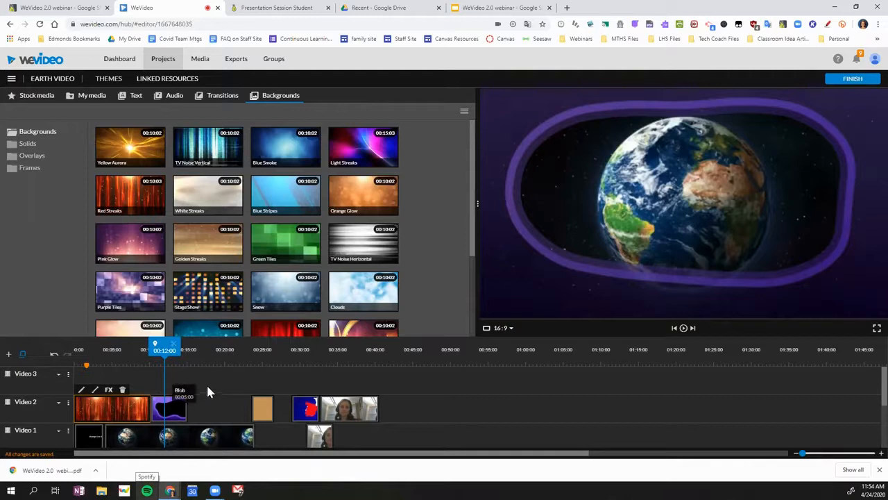
# - Play back the Blob overlay over the Earth clip, starting just before it at about 9 seconds
pyautogui.moveTo(166, 352); pyautogui.dragTo(151, 355)
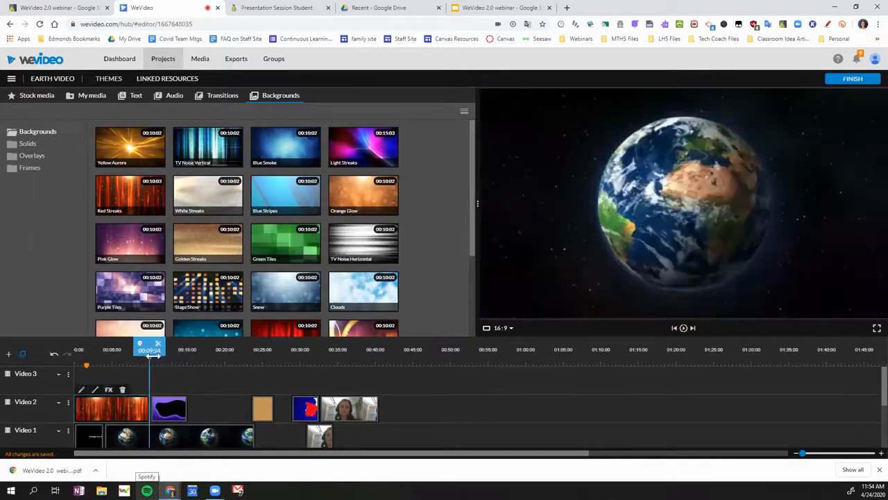
pyautogui.press('space')
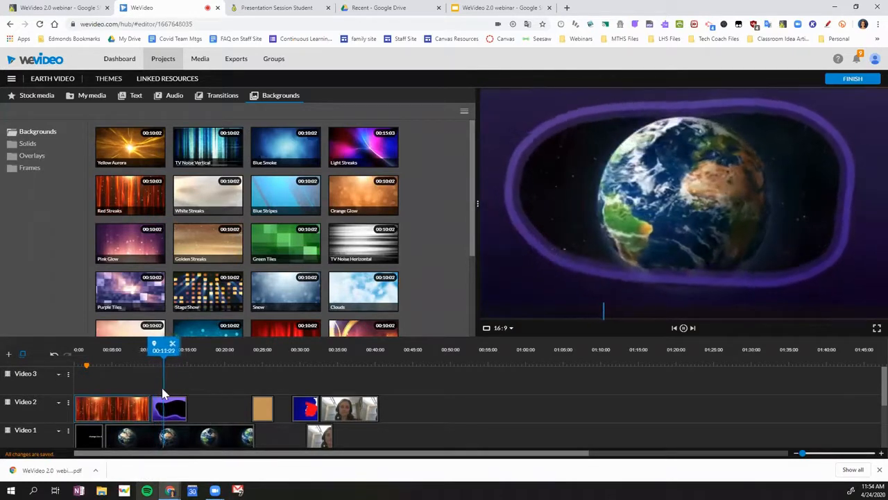
pyautogui.press('space')
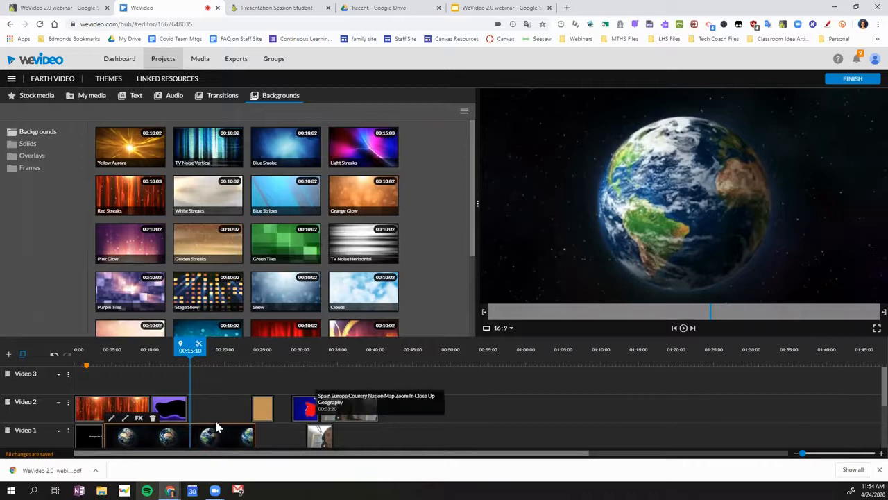
# - View the Transform options of the Planet Earth Rotating in Space clip and return to the timeline
pyautogui.doubleClick(170, 437)
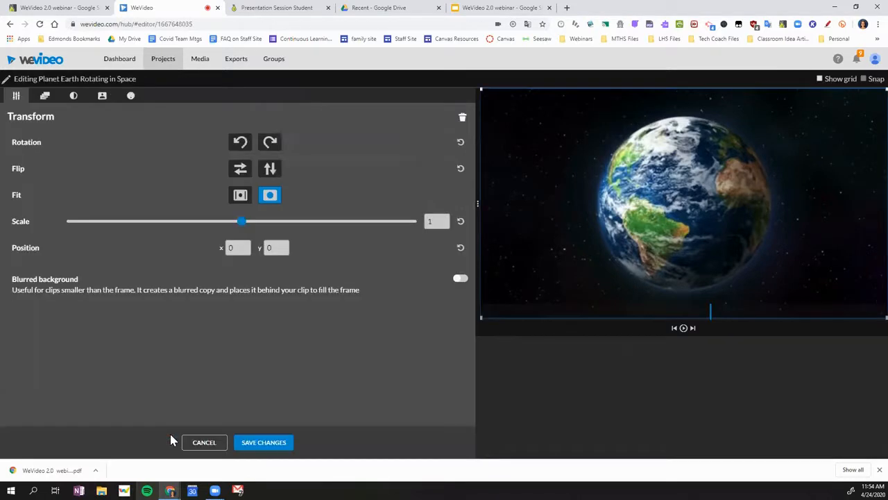
pyautogui.click(258, 446)
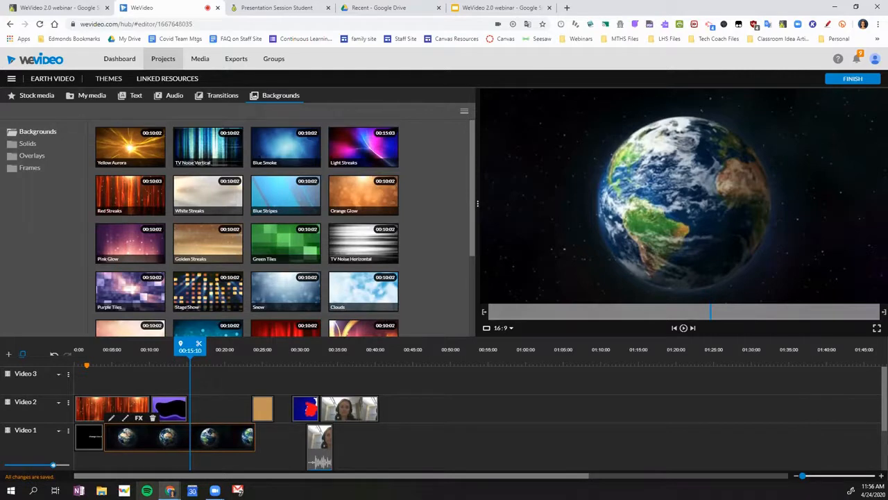
# - Switch to the WeVideo 2.0 webinar presentation in Google Slides and select the session form's bit.ly link on slide 1
pyautogui.click(499, 8)
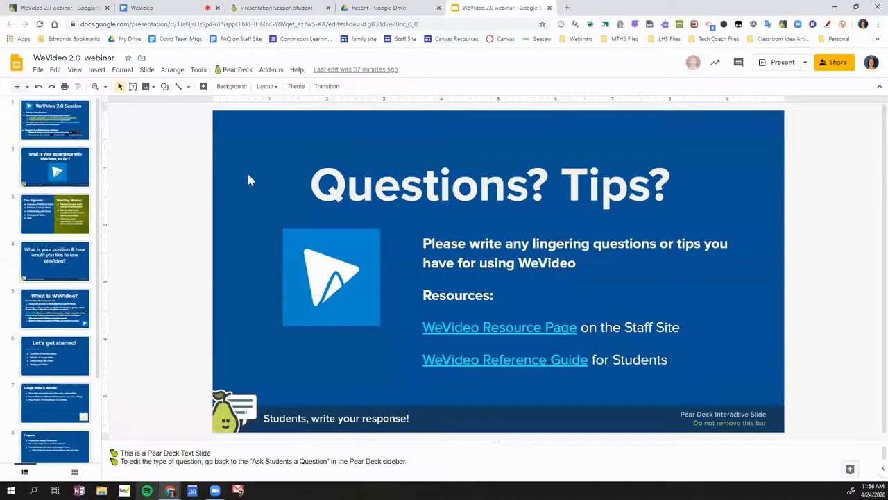
pyautogui.moveTo(623, 273); pyautogui.dragTo(538, 274)
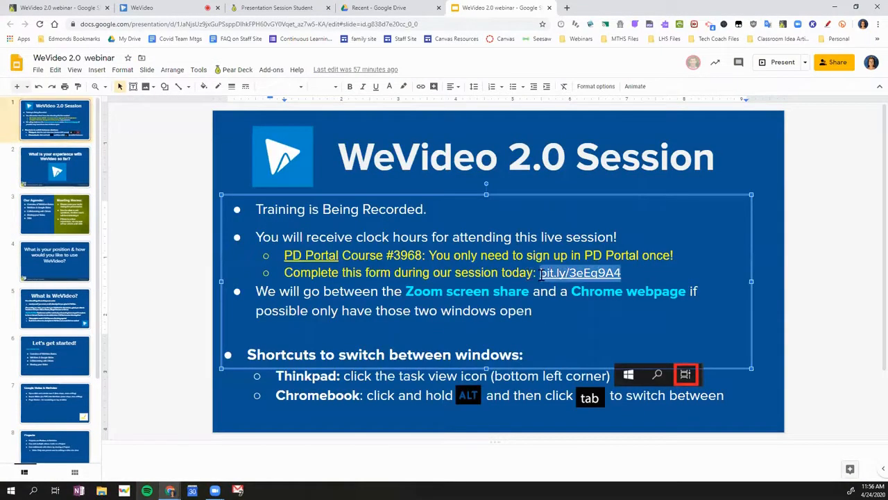